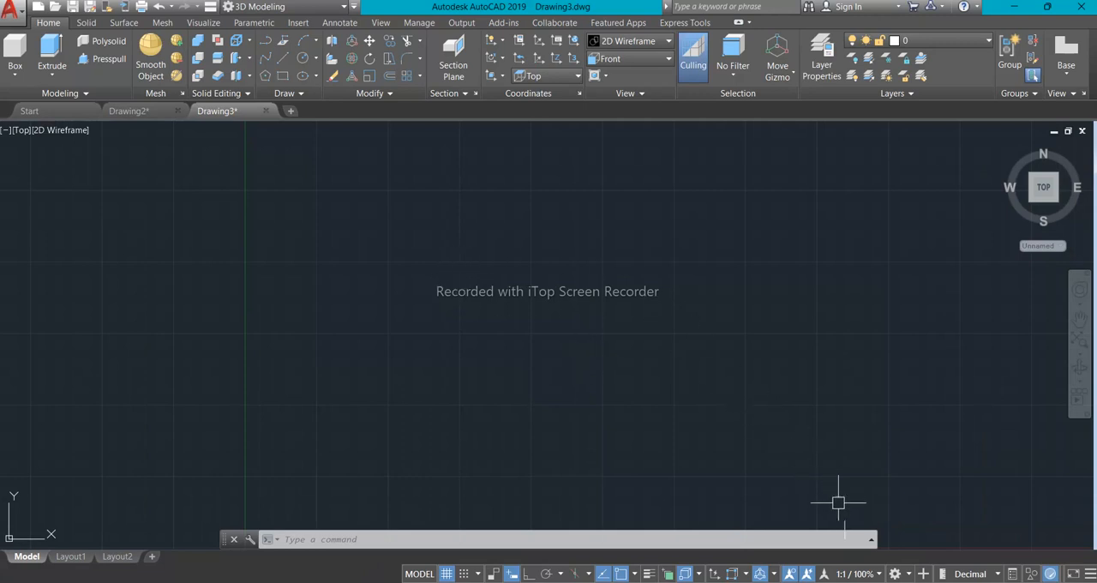
- Set the workspace to 3D Modeling
left_click(895, 574)
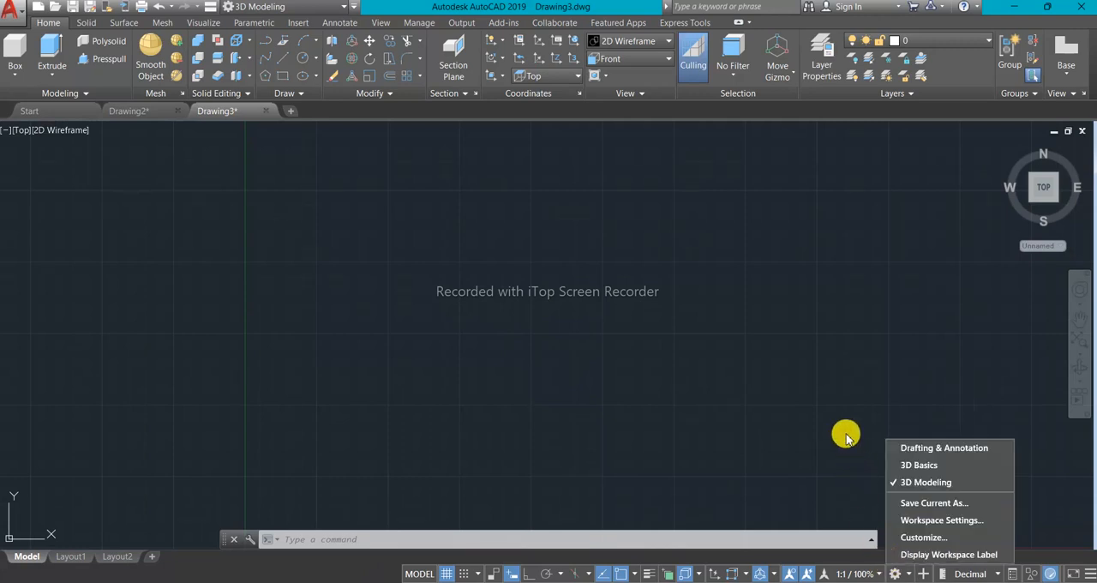
left_click(925, 483)
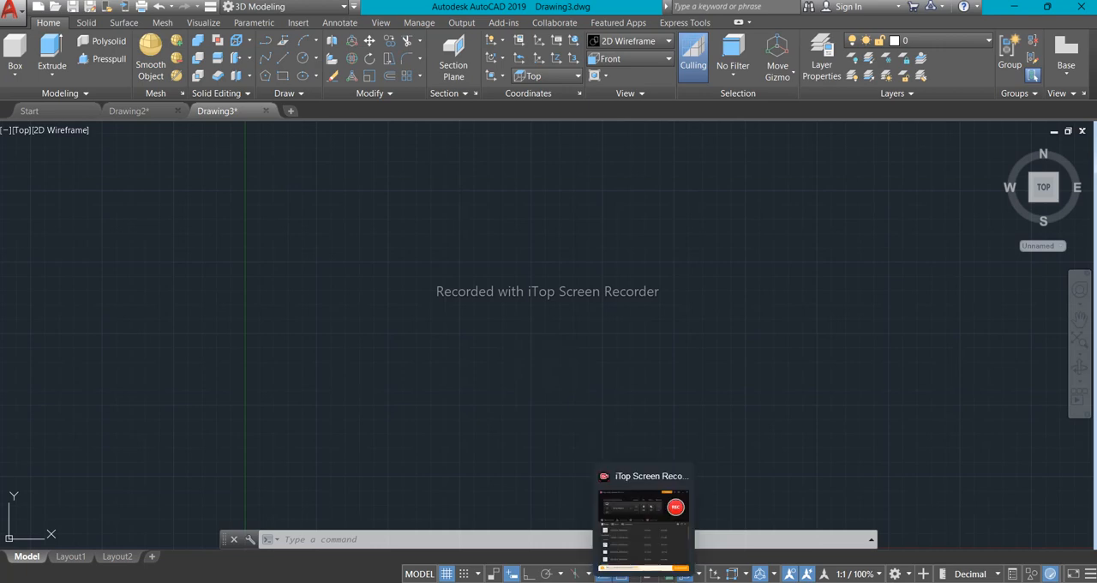
- Switch to the reference image in the photo viewer and examine the part's overall width, height and side profile dimensions
left_click(642, 549)
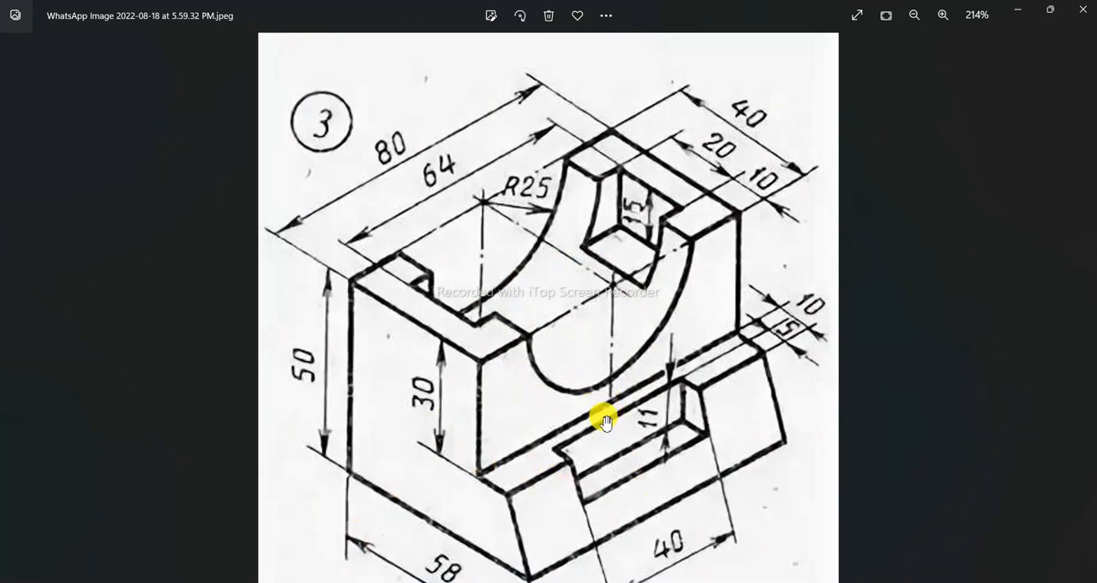
scroll(437, 409, "down", 1)
scroll(437, 410, "down", 1)
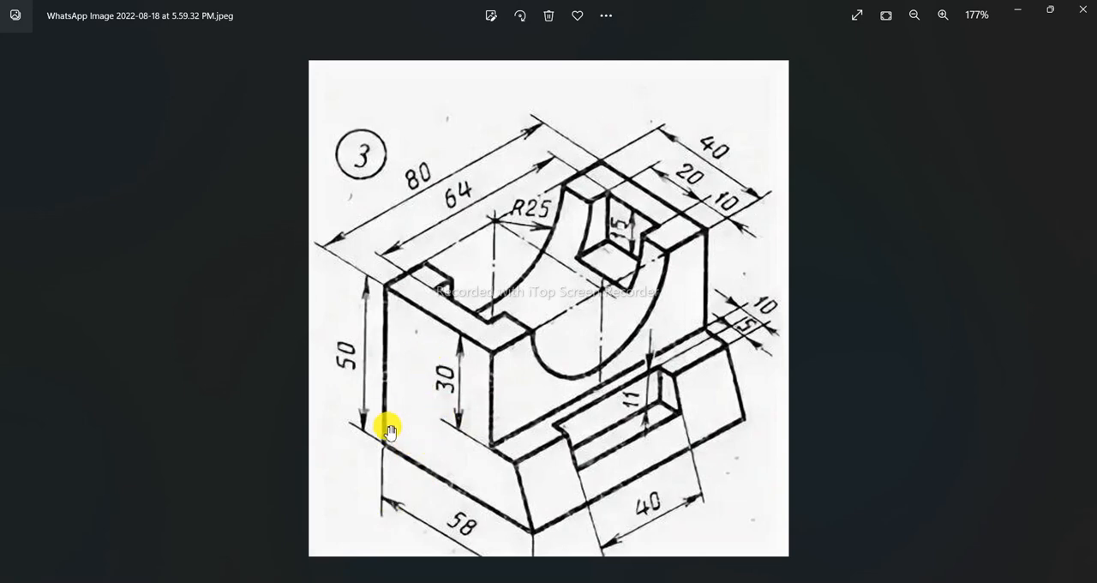
scroll(434, 427, "up", 2)
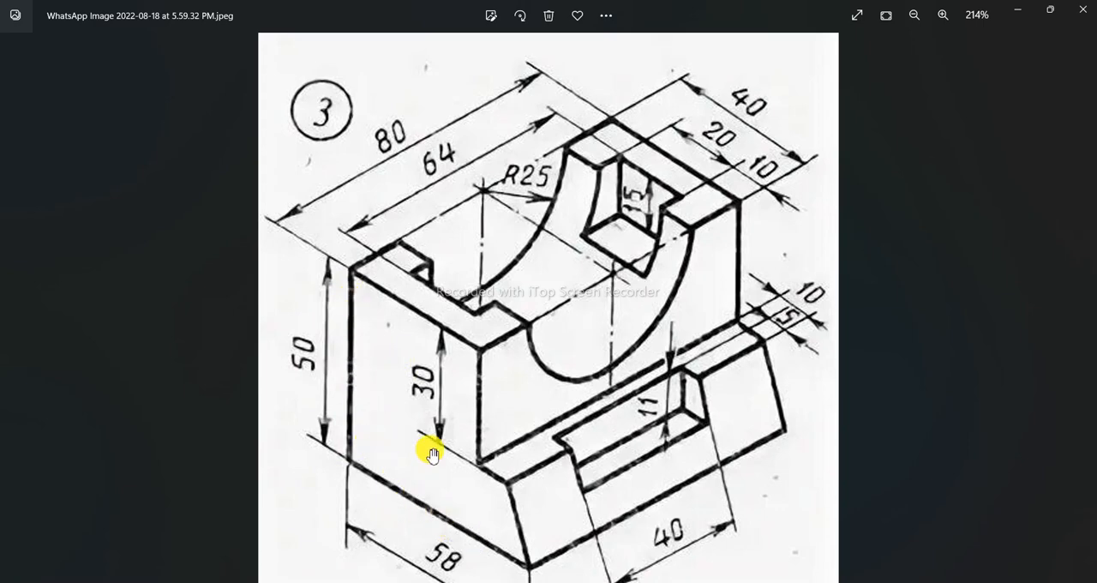
scroll(430, 453, "down", 1)
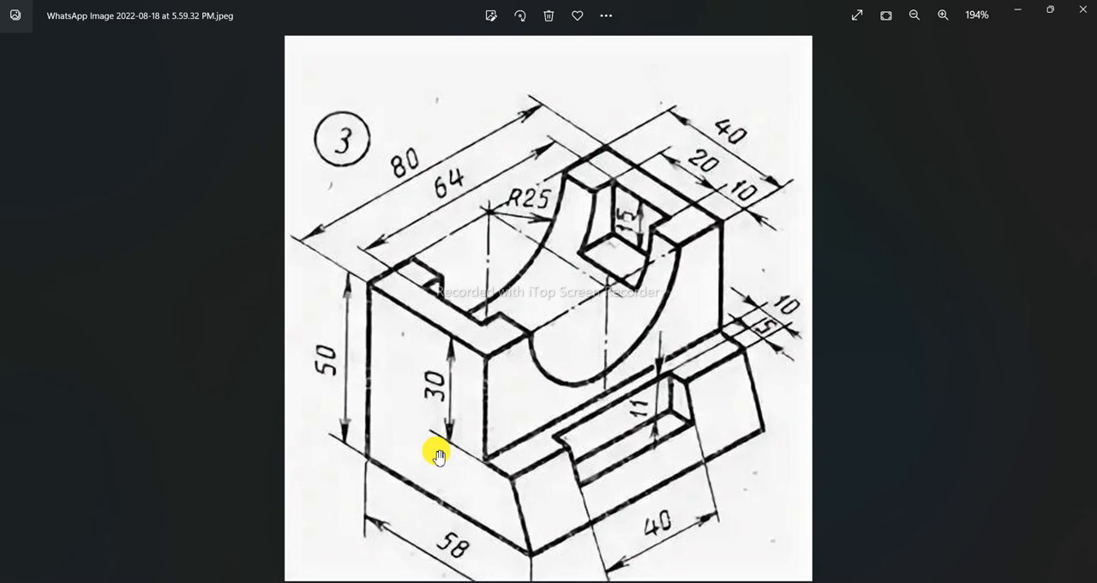
left_click(655, 582)
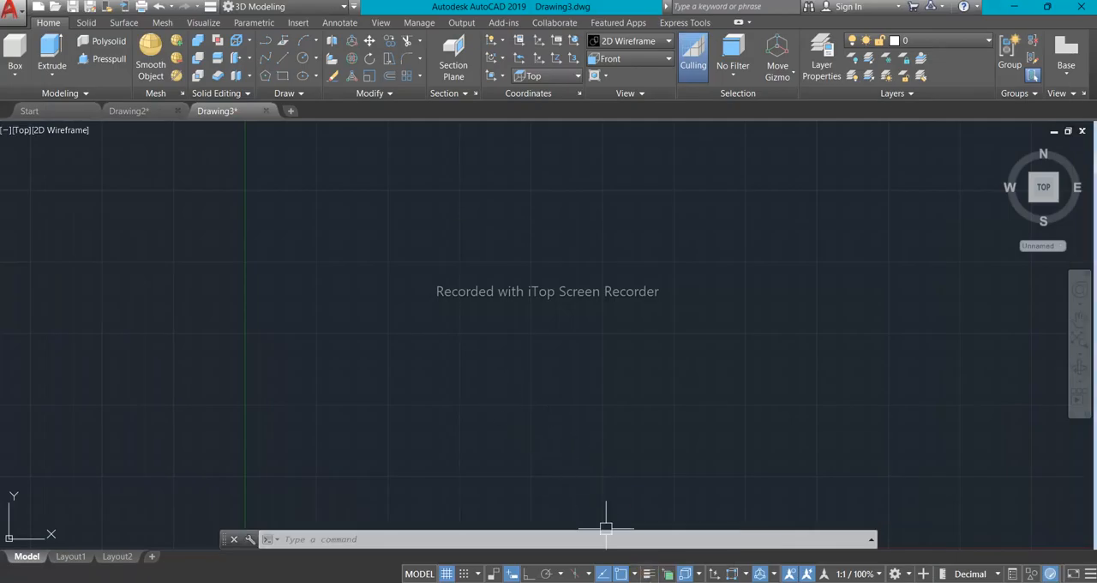
left_click(655, 582)
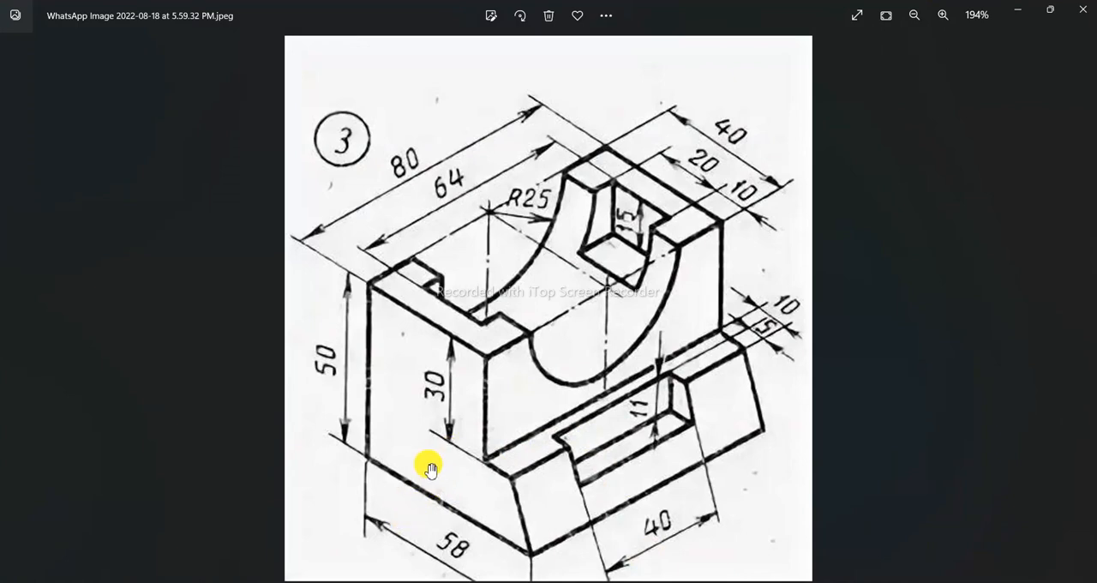
left_click(653, 580)
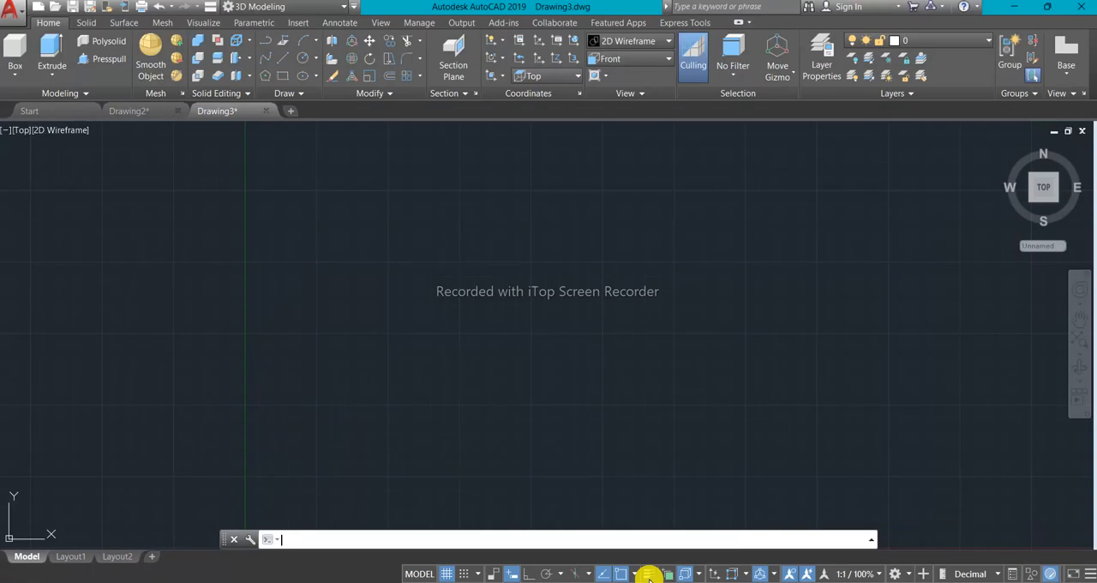
- Set the drawing's view to Front and draw a rectangle 58 units wide and 50 units high
left_click(21, 133)
left_click(74, 228)
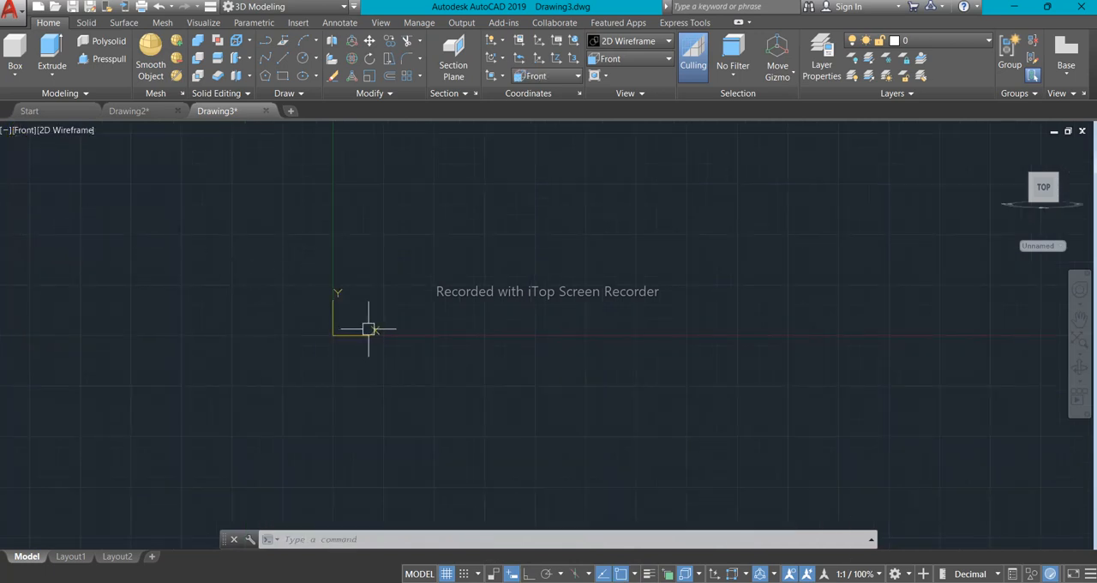
type("REC")
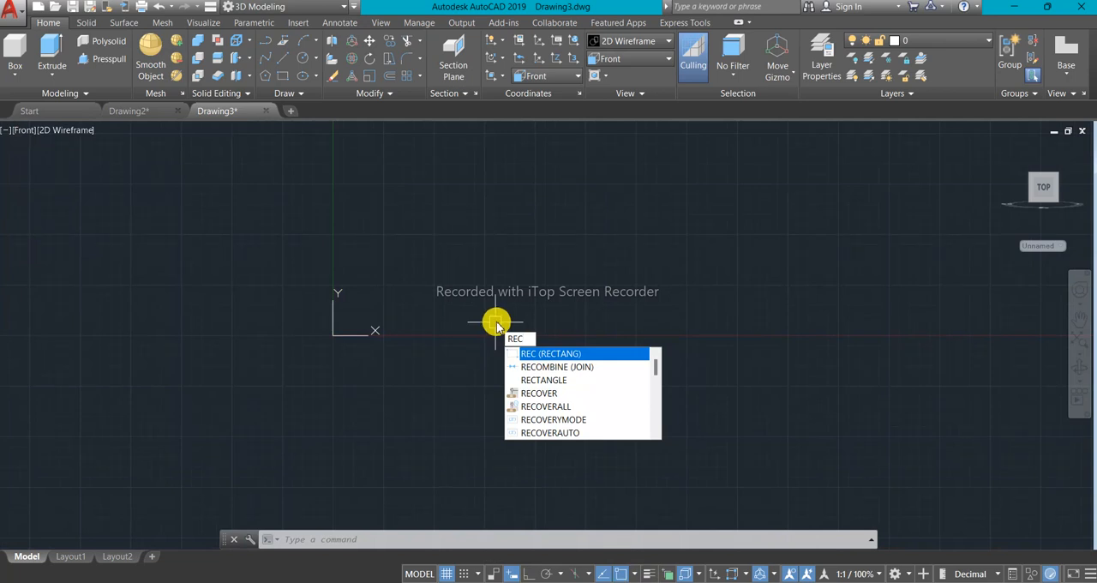
key("Return")
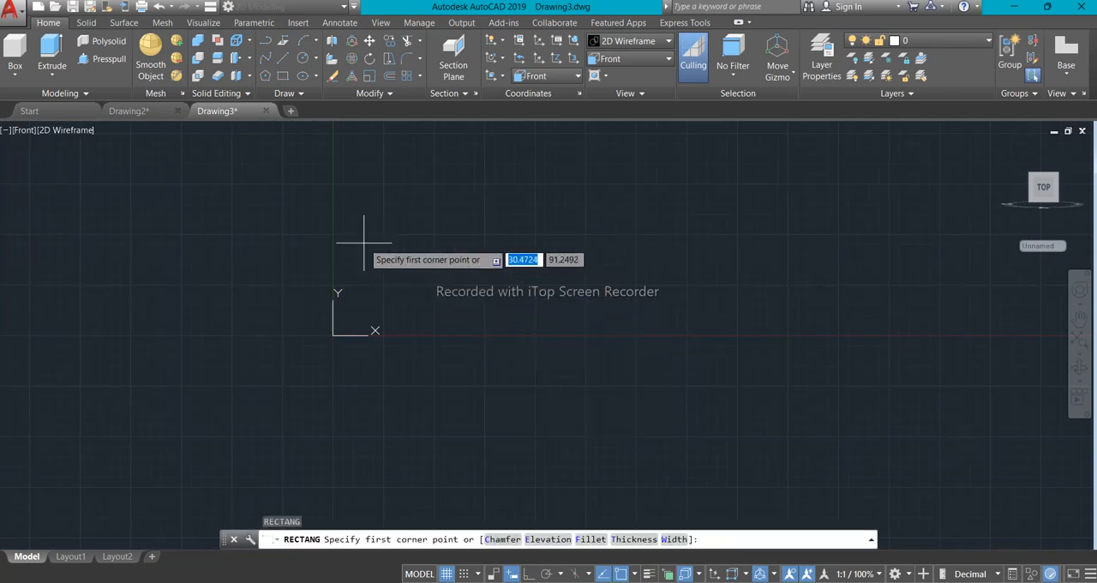
left_click(375, 255)
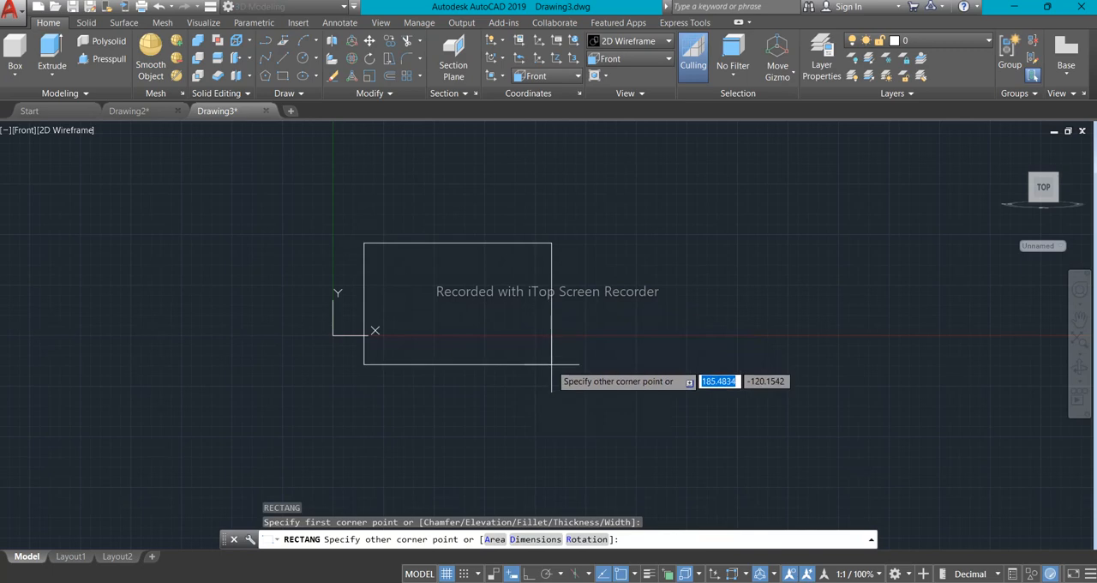
type("58")
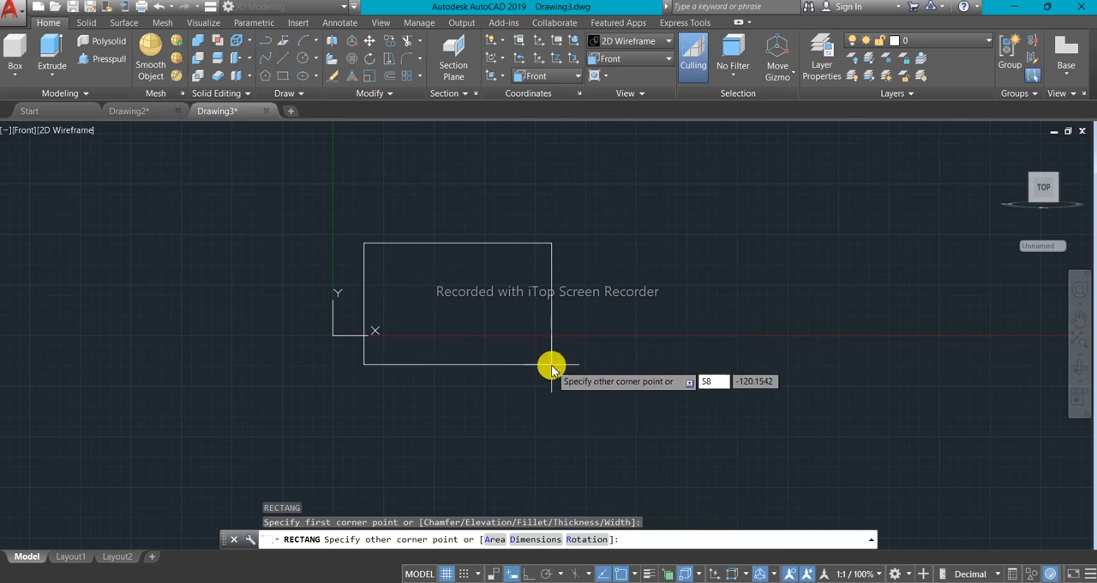
key("Tab")
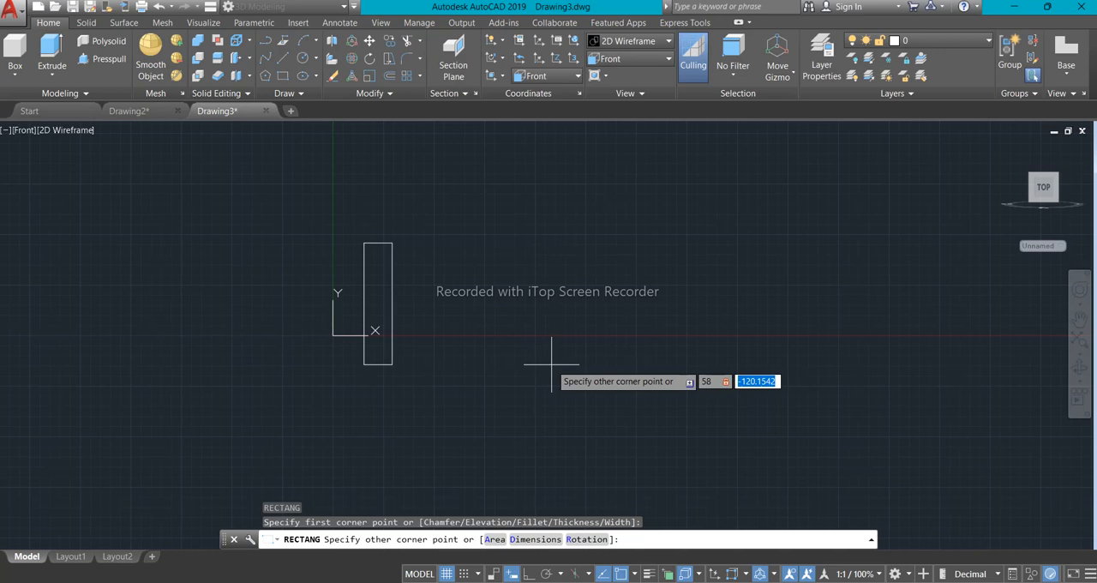
type("50")
key("Return")
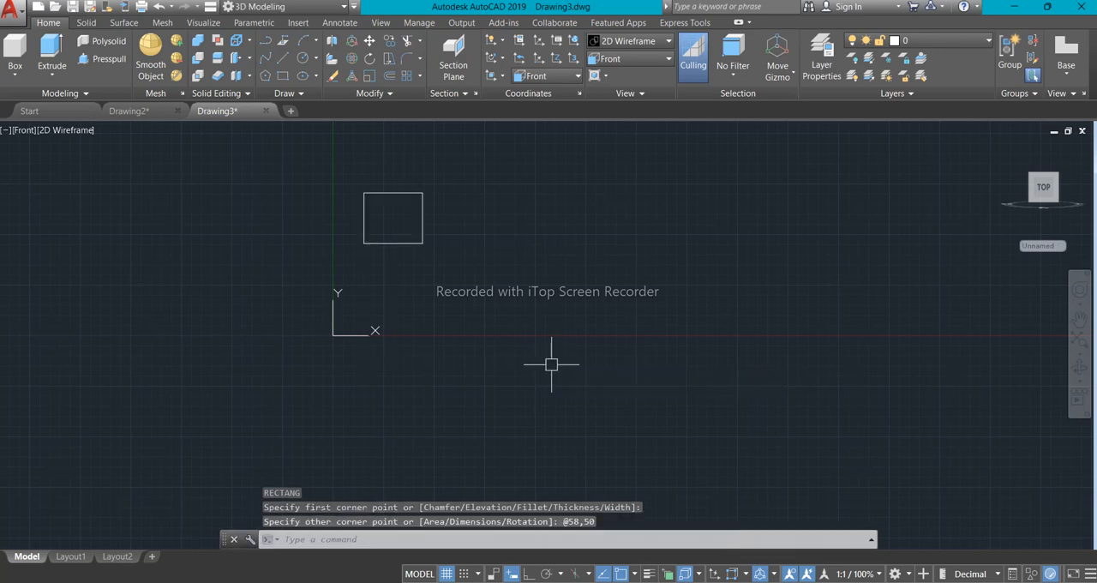
- Explode the 58 by 50 rectangle into separate lines and check that its edges select individually
scroll(392, 210, "up", 6)
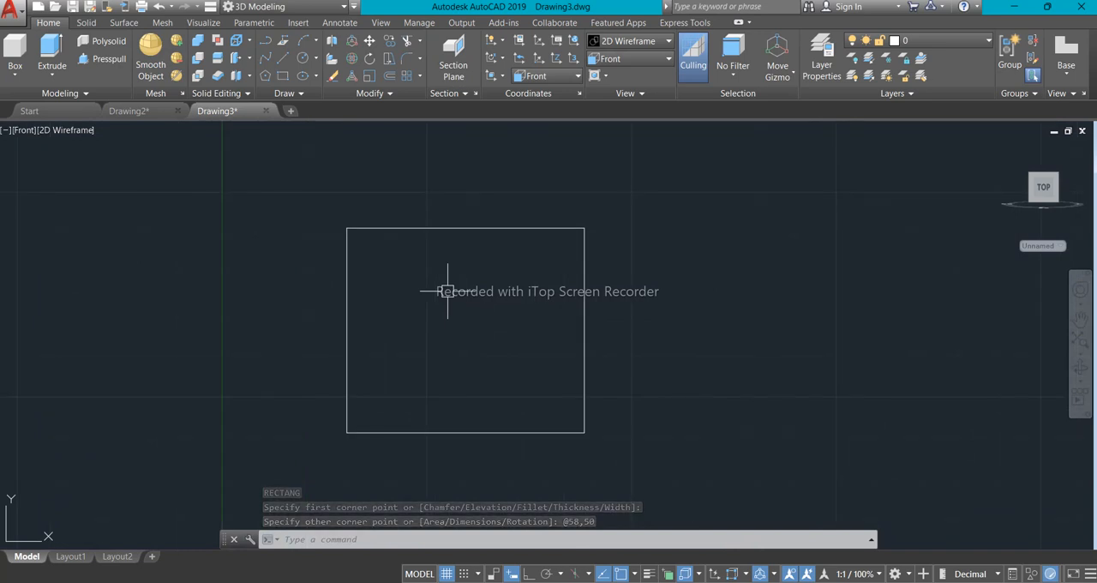
left_click(505, 228)
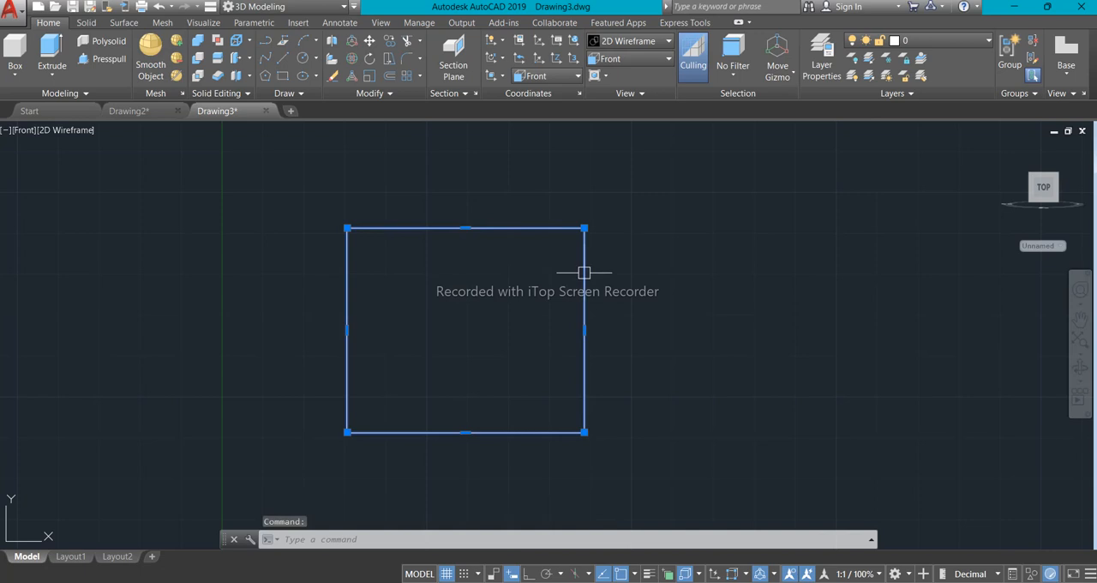
key("Escape")
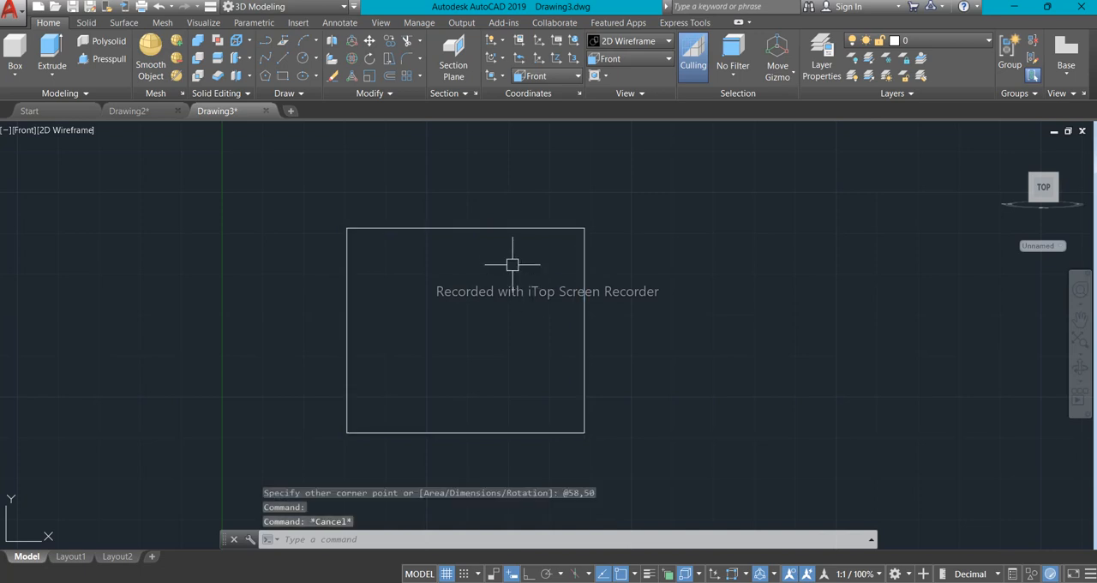
left_click(512, 229)
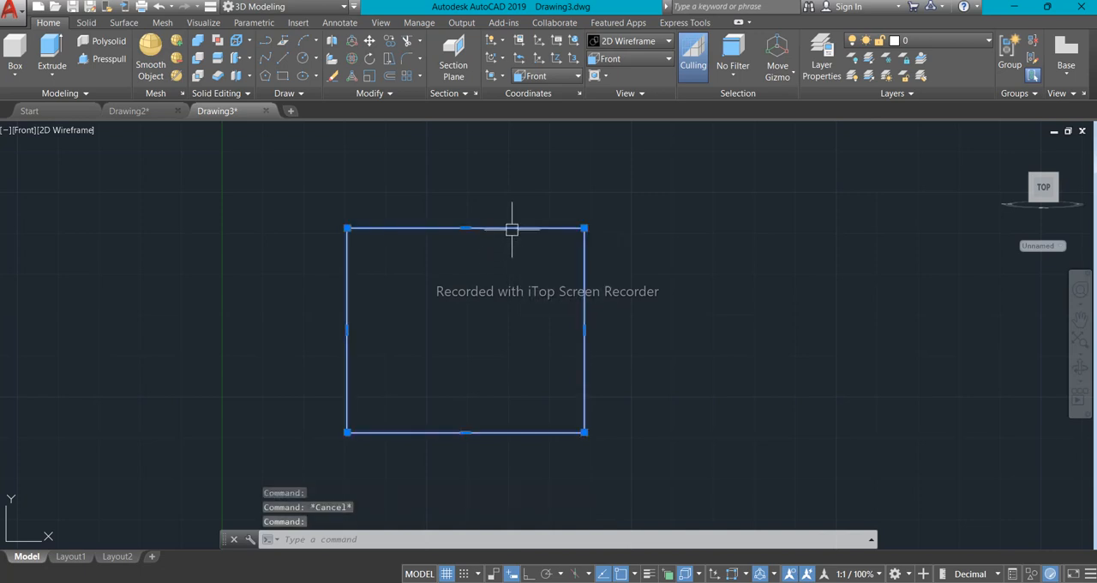
type("x")
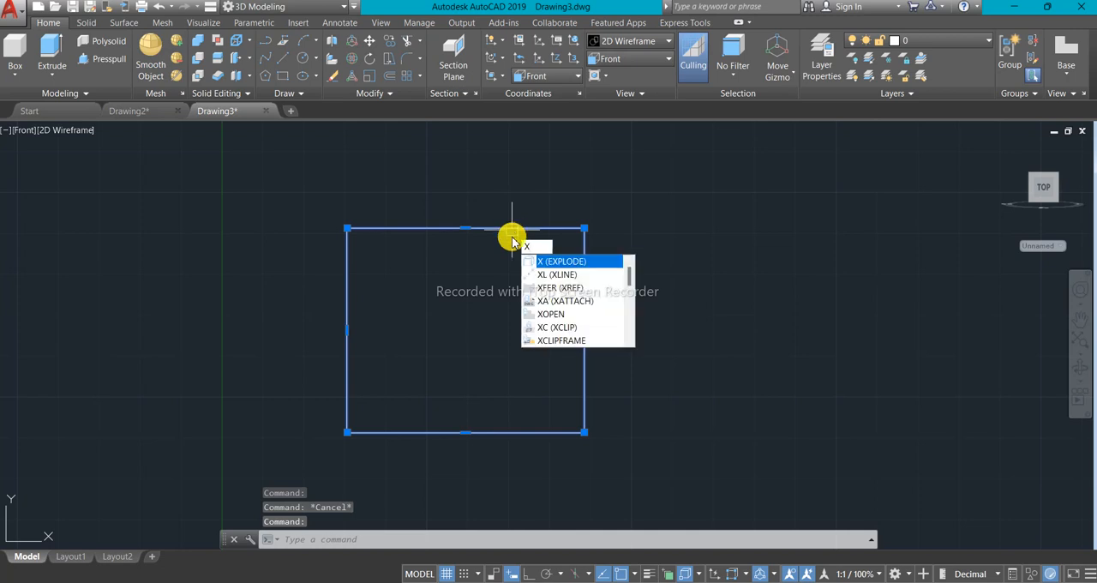
key("Return")
left_click(486, 228)
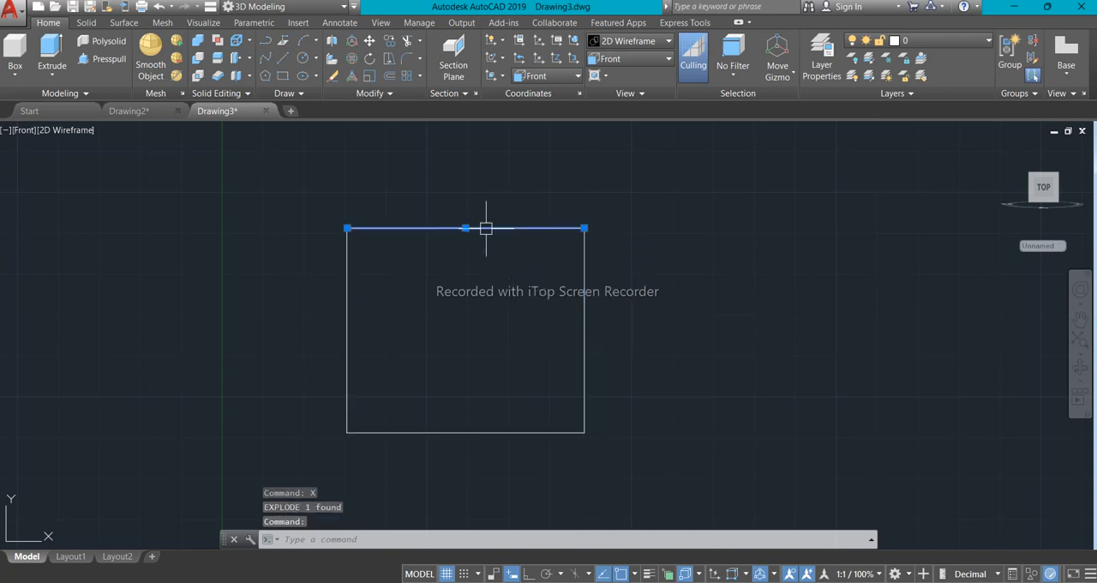
left_click(348, 266)
left_click(584, 262)
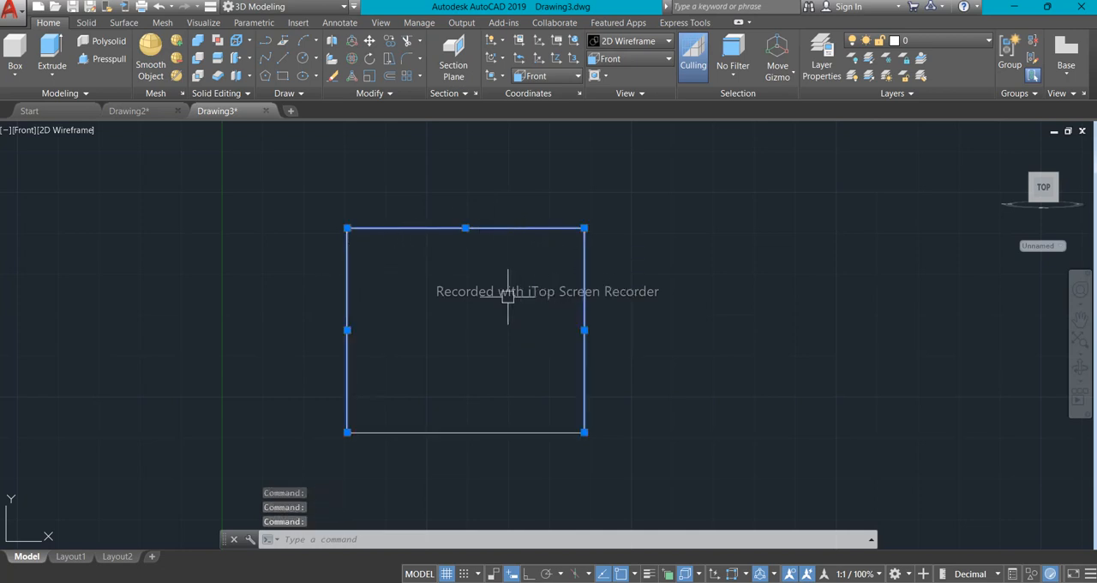
key("Escape")
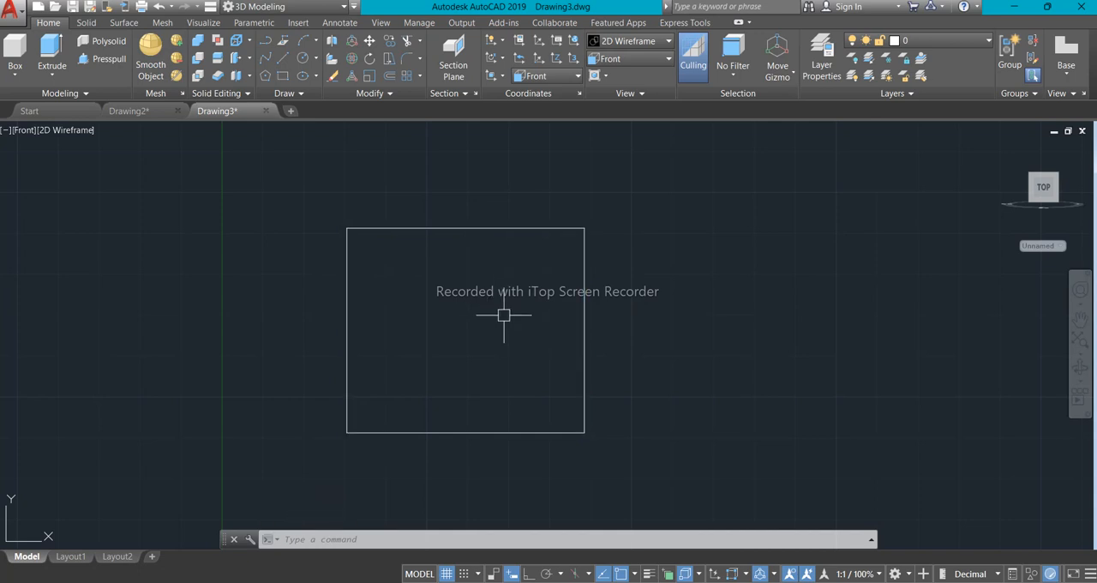
- Check the top width in the reference image and offset the rectangle's left vertical edge 40 units inward
left_click(656, 582)
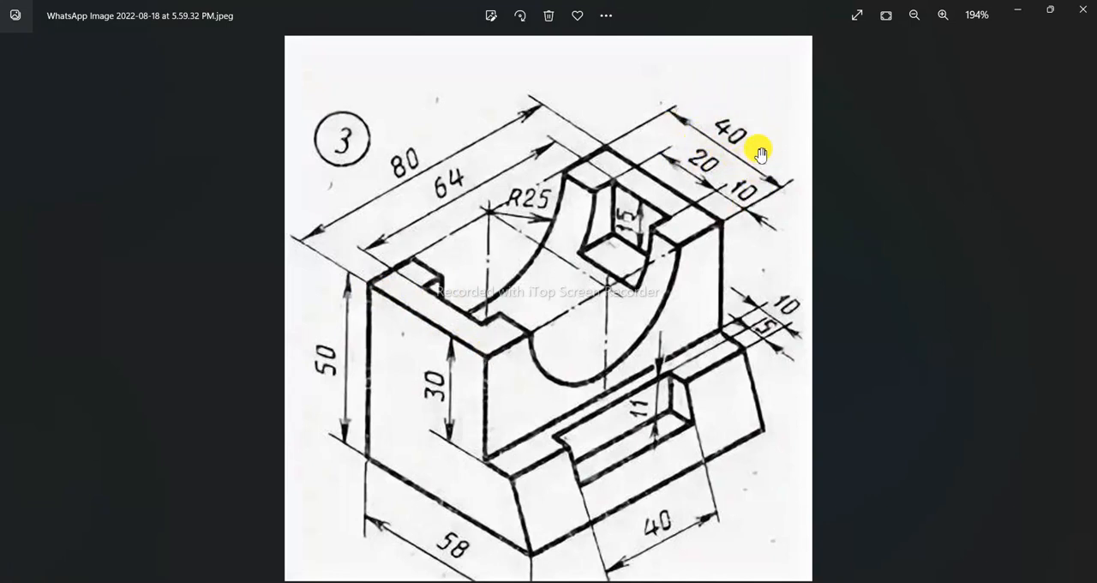
scroll(396, 343, "up", 3)
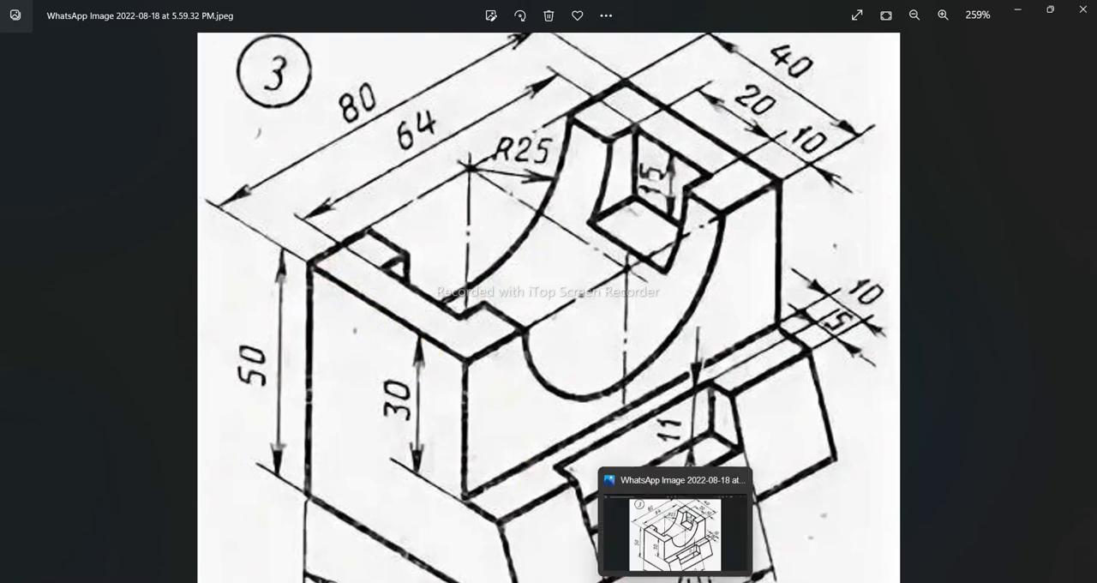
left_click(675, 582)
type("o")
key("Return")
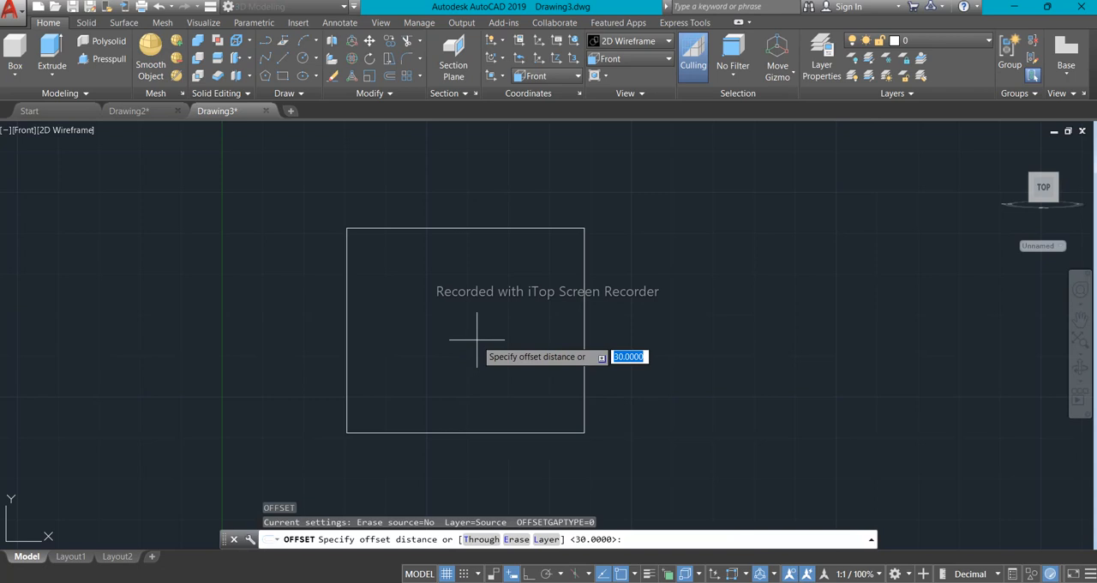
type("40")
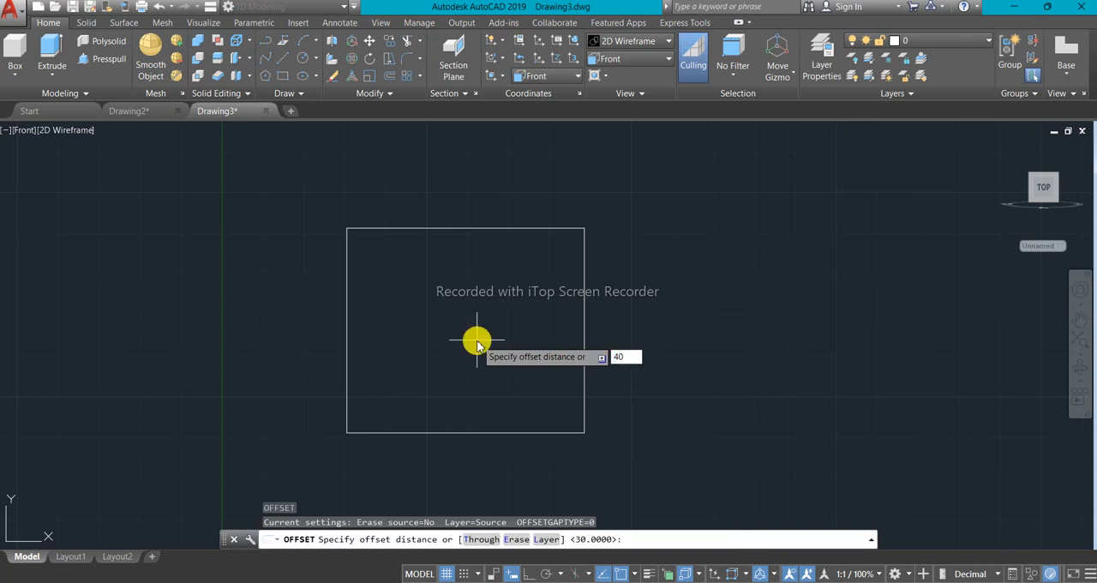
key("Return")
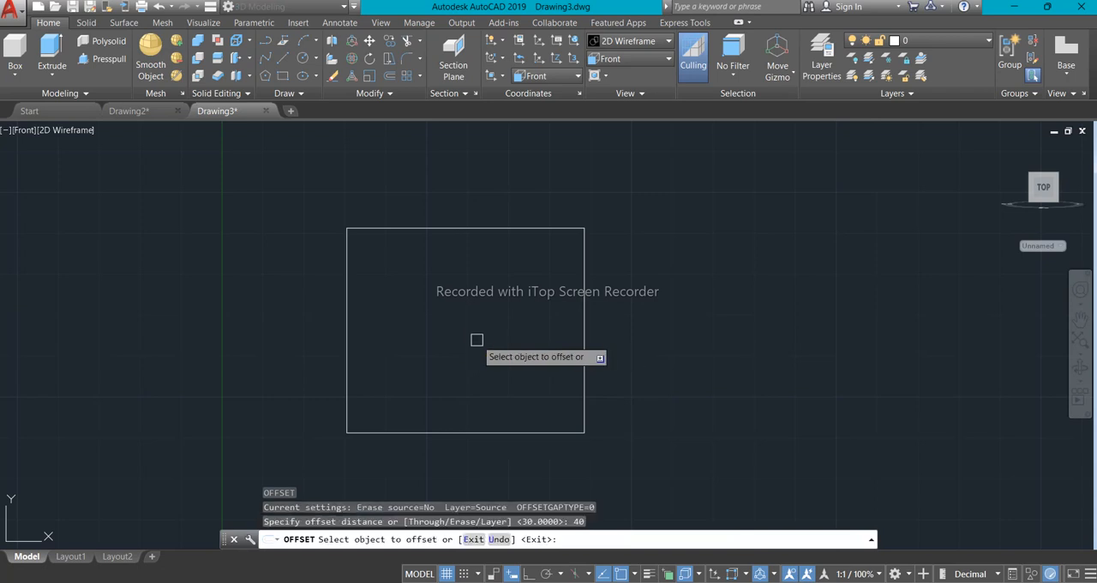
left_click(348, 321)
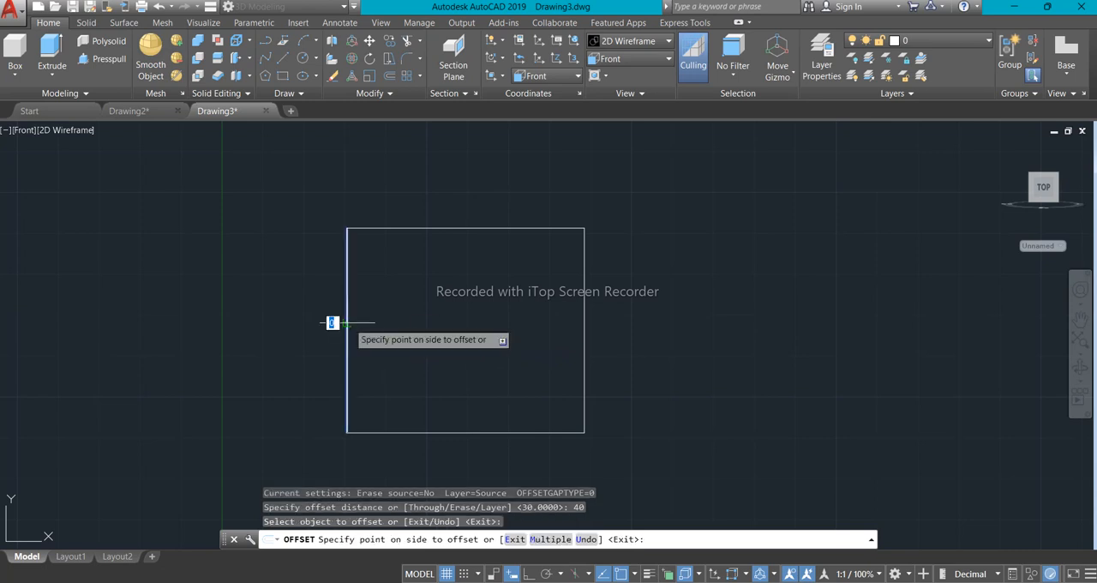
left_click(479, 324)
scroll(528, 329, "down", 2)
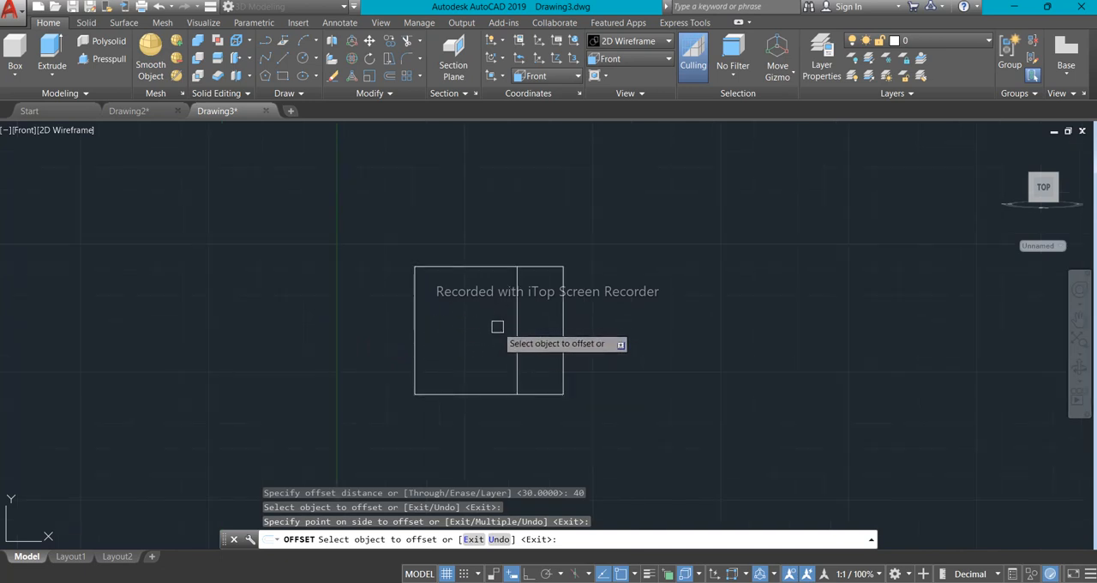
scroll(502, 337, "up", 2)
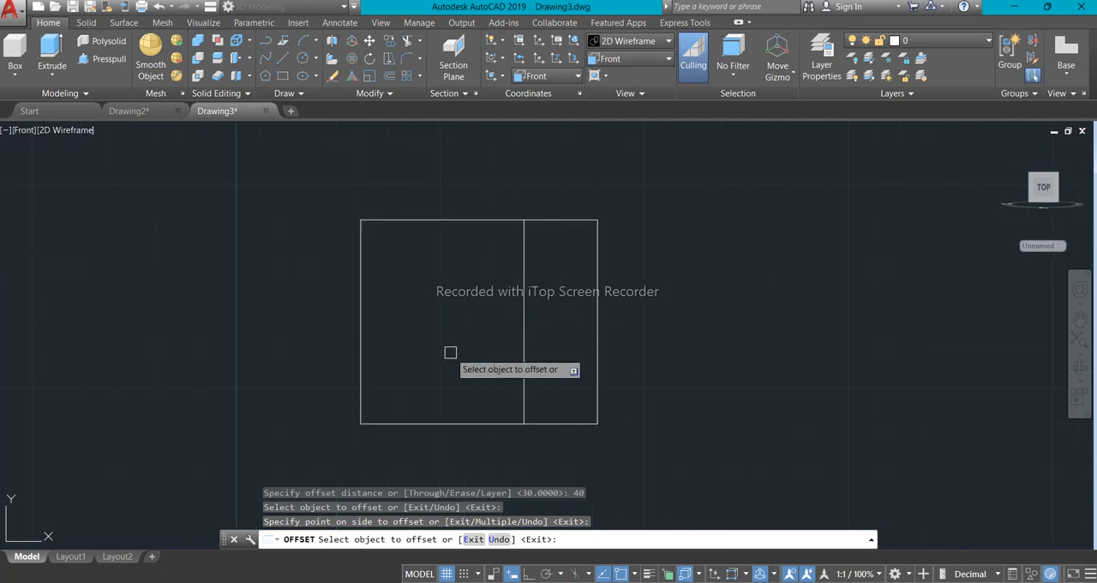
key("Escape")
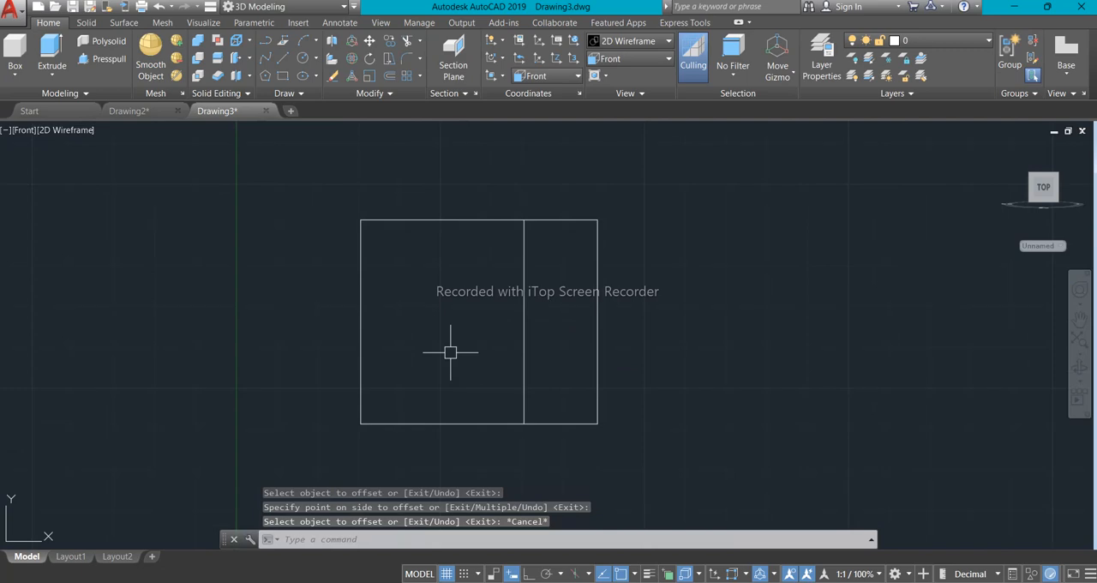
- Check the upper block's height in the reference image and offset the rectangle's top edge 30 units downward
left_click(744, 576)
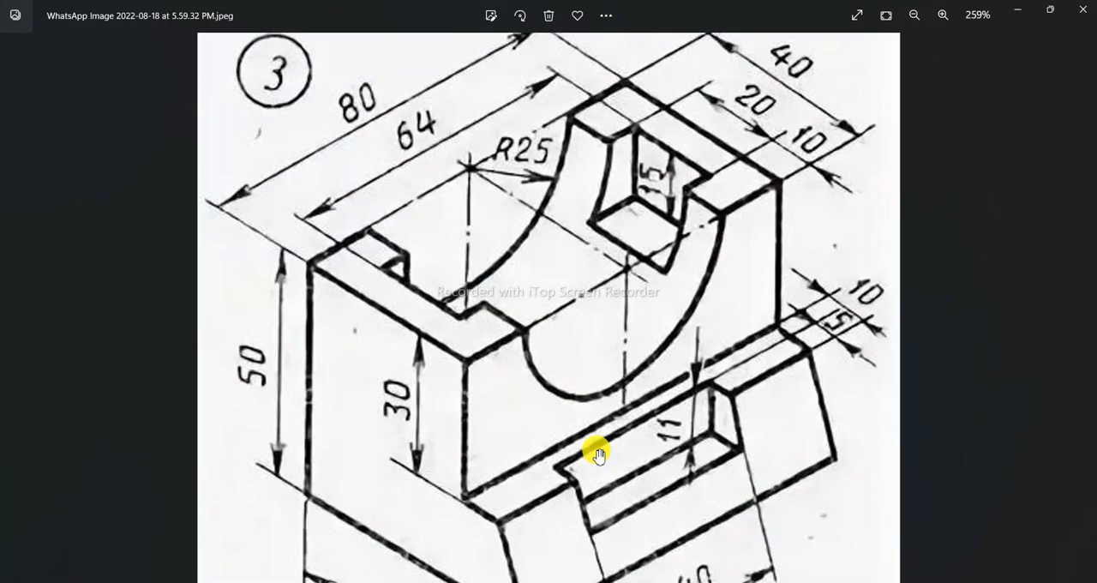
scroll(453, 377, "up", 1)
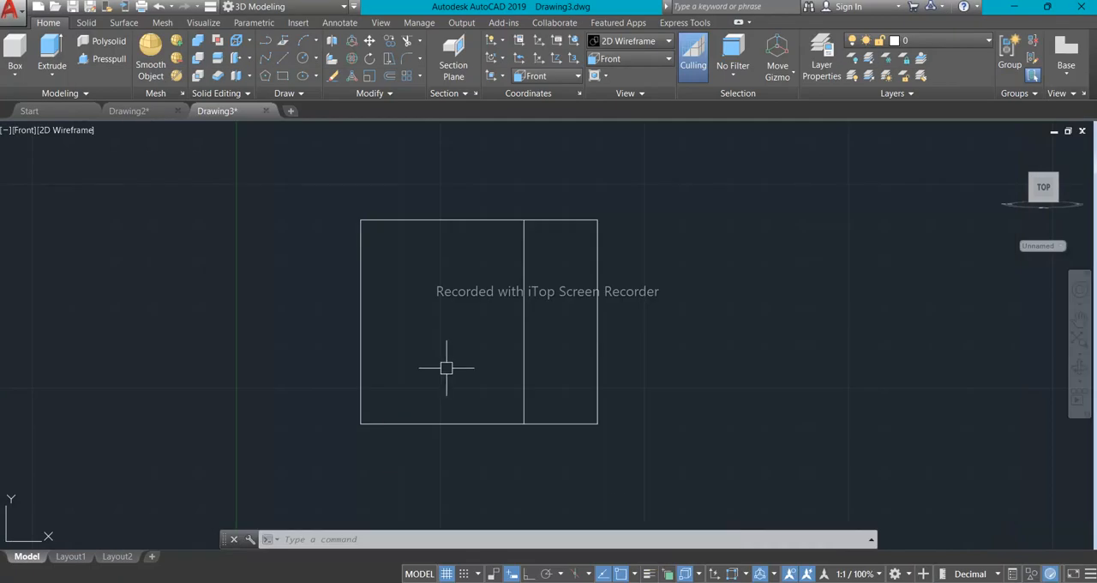
type("o")
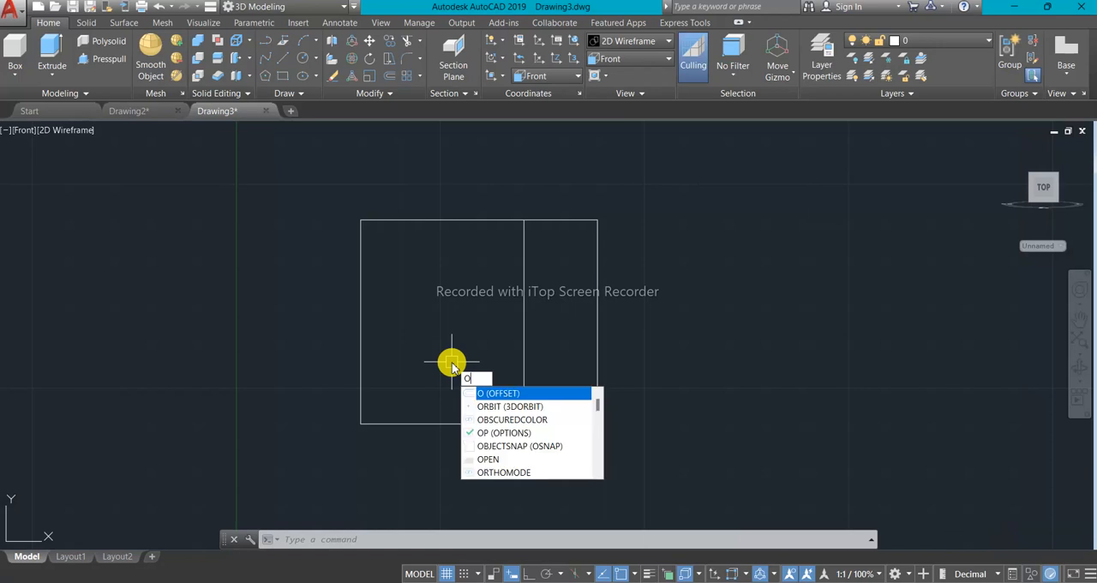
key("Return")
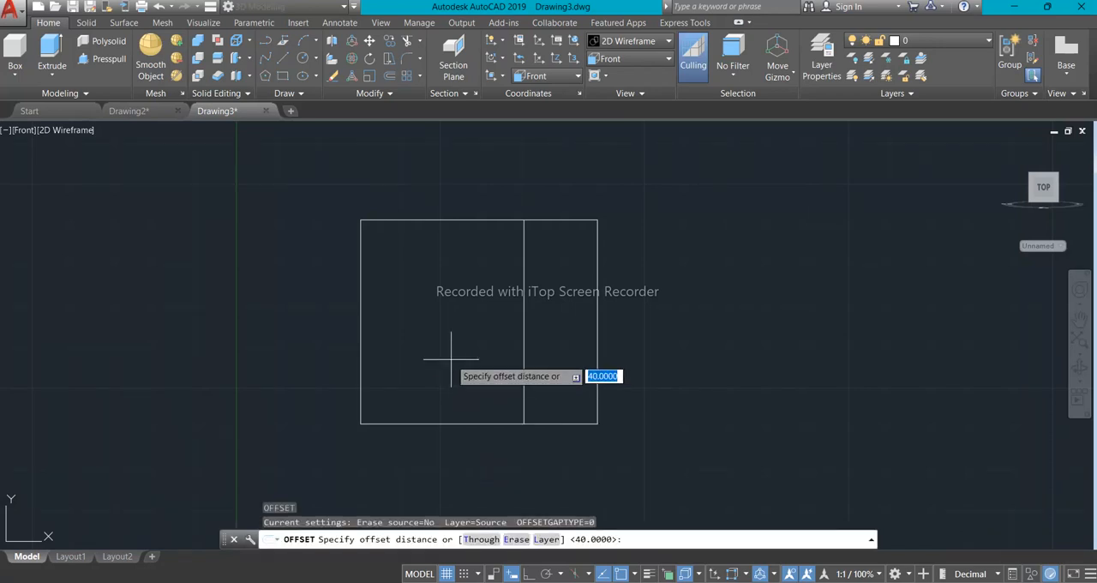
type("30")
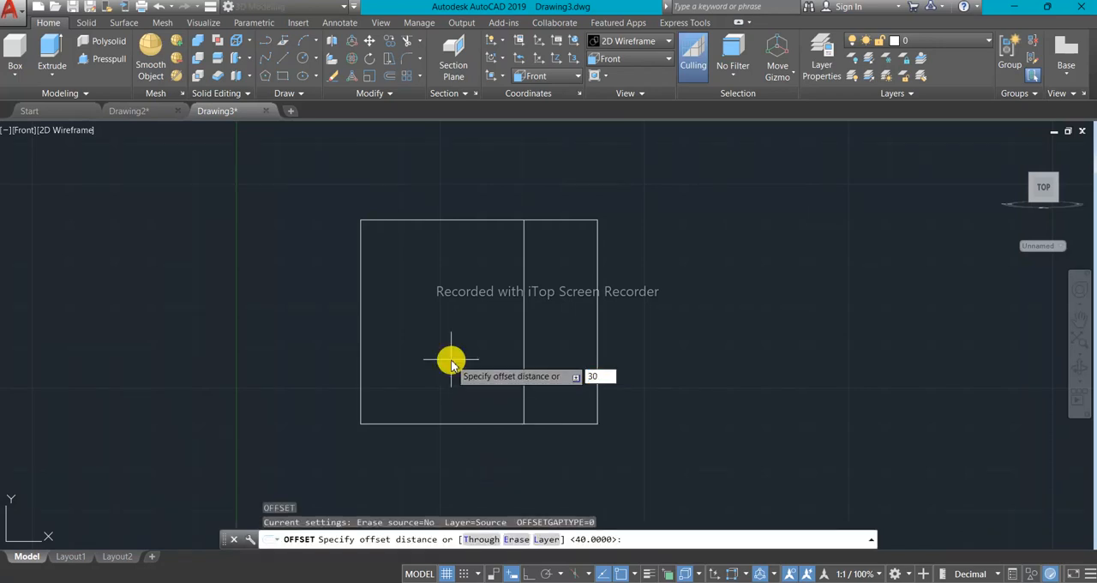
key("Return")
left_click(461, 220)
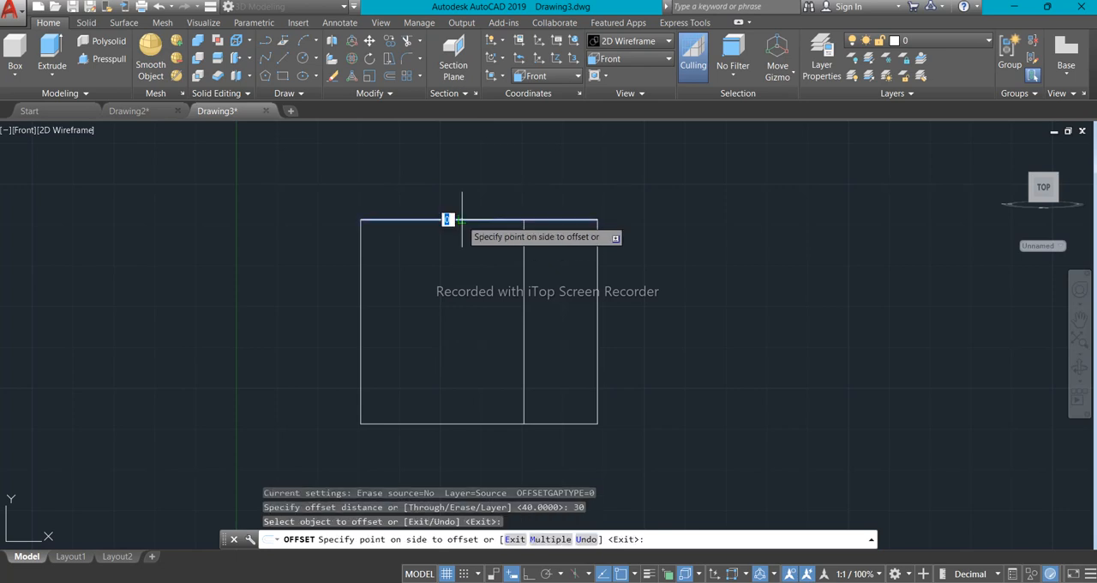
left_click(463, 308)
scroll(472, 374, "down", 2)
scroll(462, 313, "up", 3)
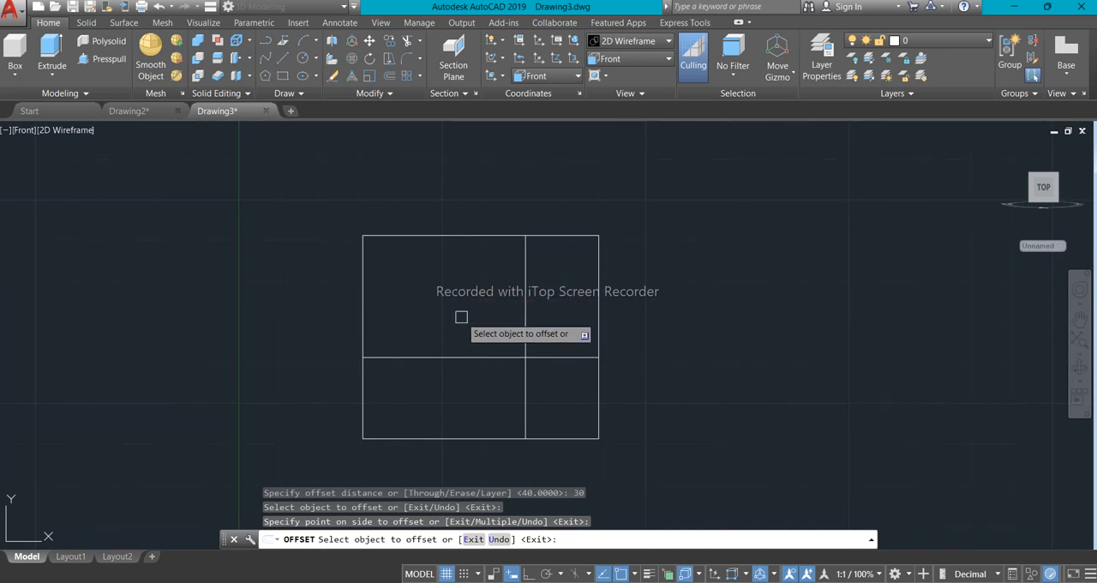
key("Escape")
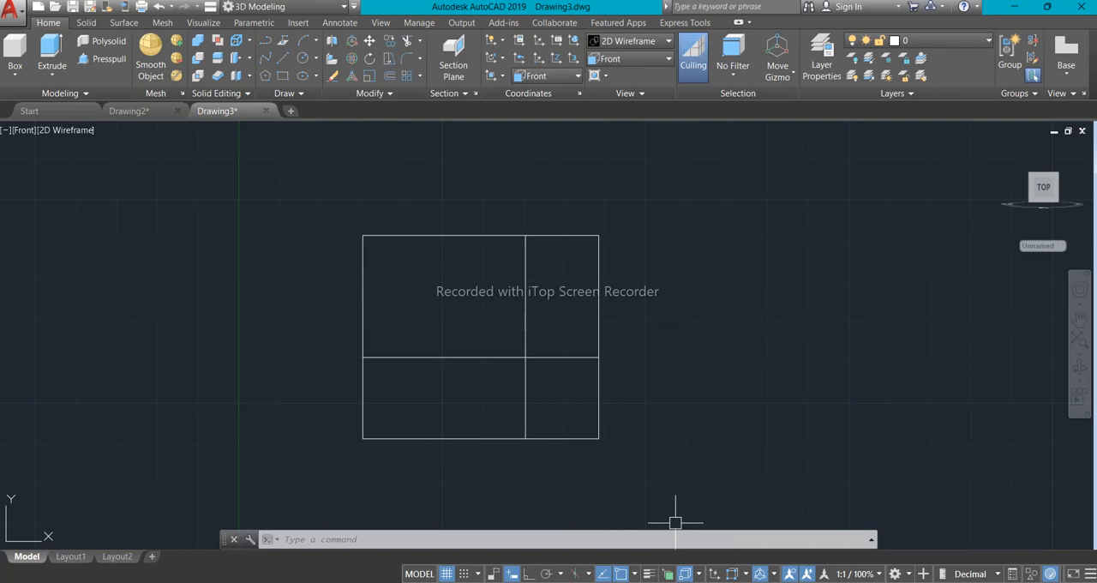
- Examine the base ledge's width dimensions and sloped front face in the reference image
left_click(659, 581)
scroll(450, 506, "down", 2)
scroll(456, 519, "up", 5)
left_click_drag(469, 445, 416, 409)
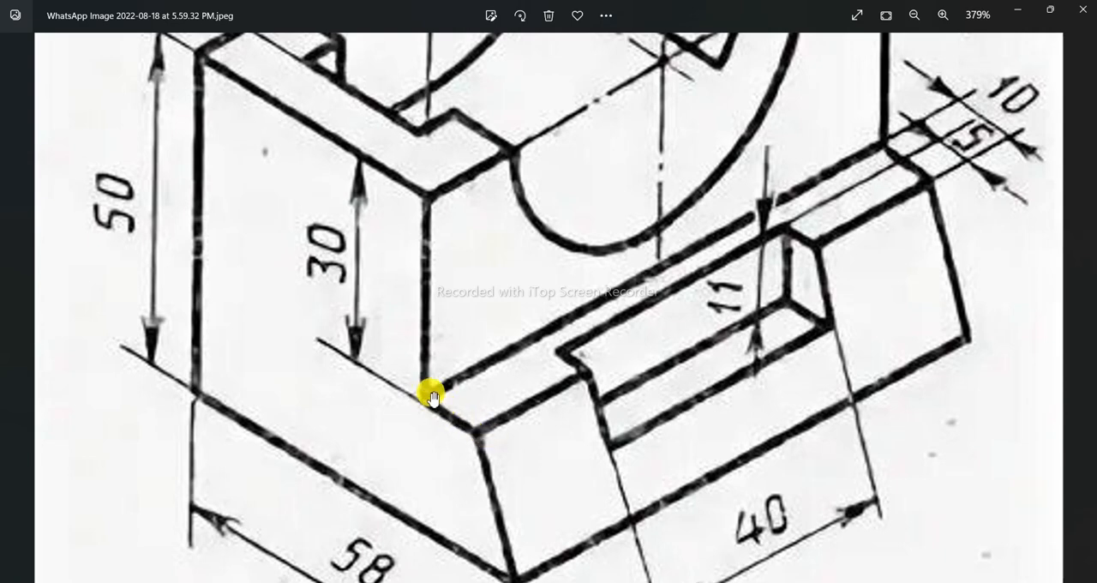
scroll(485, 439, "down", 2)
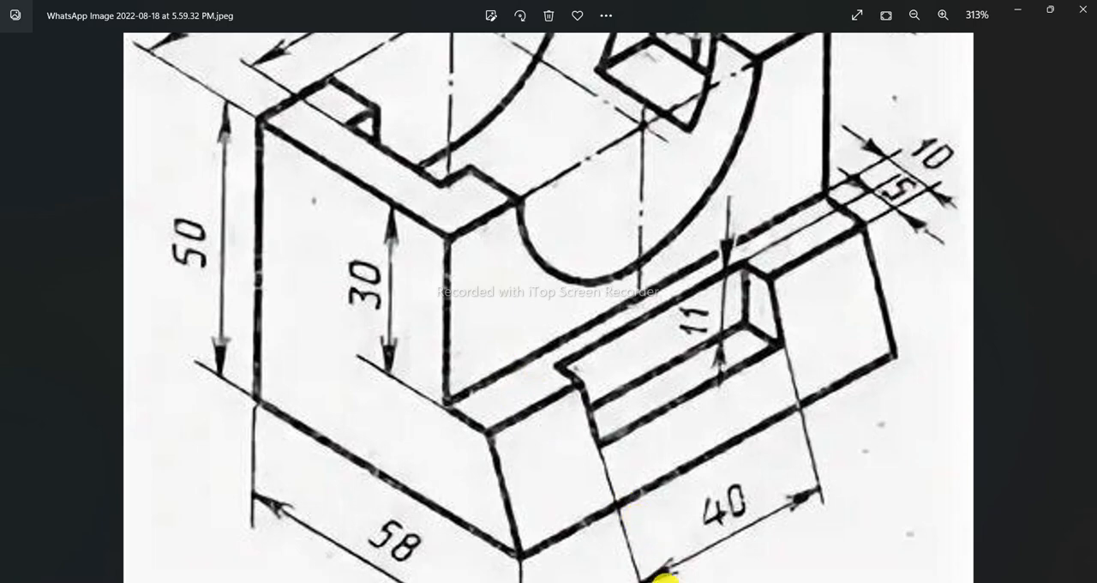
left_click(665, 580)
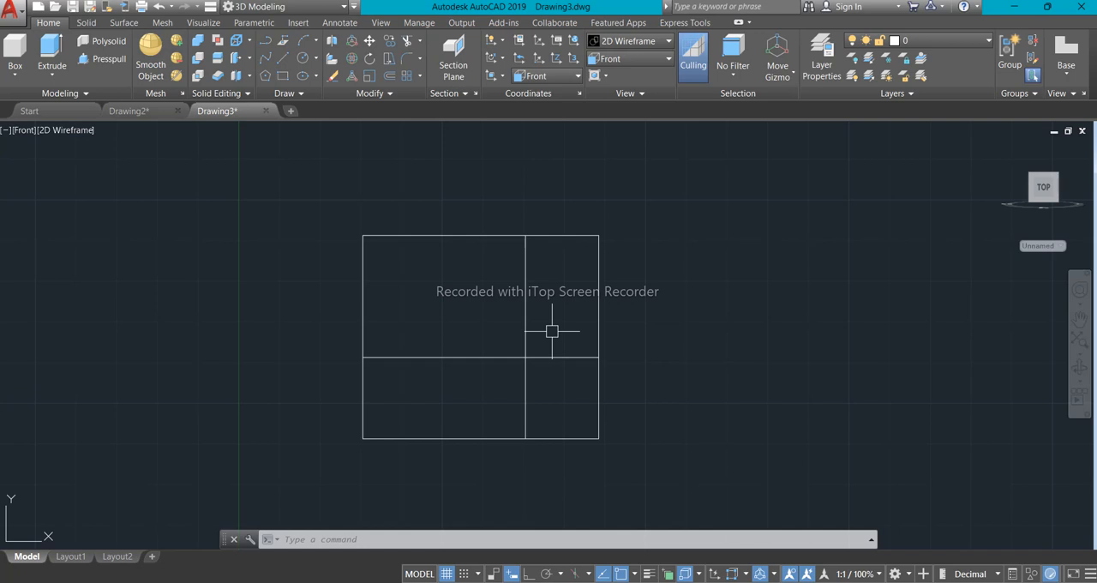
- Offset the inner vertical line 10 units to the right to mark the ledge width
type("o")
key("Return")
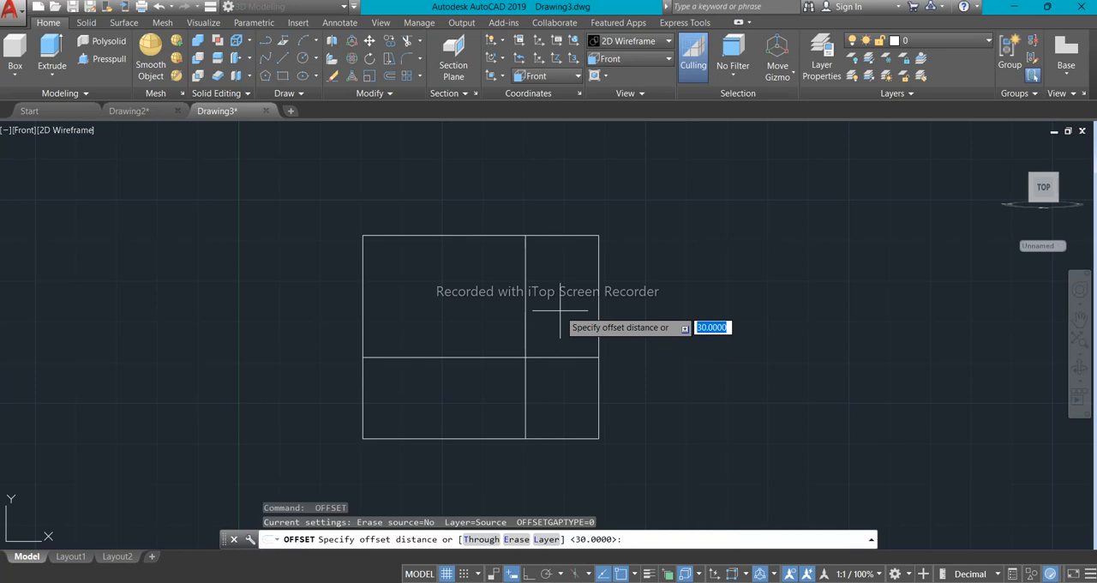
type("10")
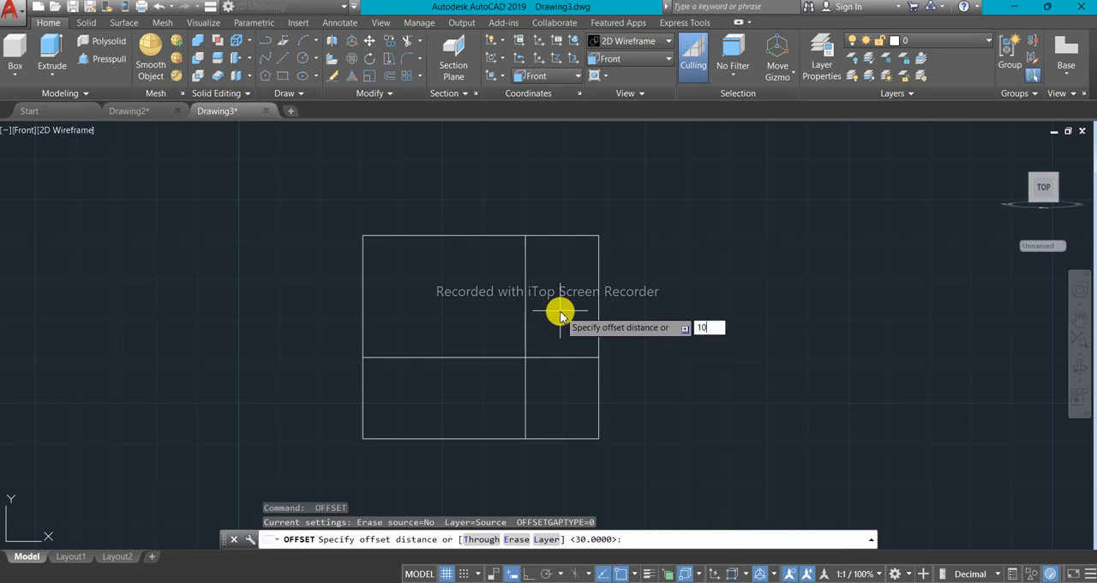
key("Return")
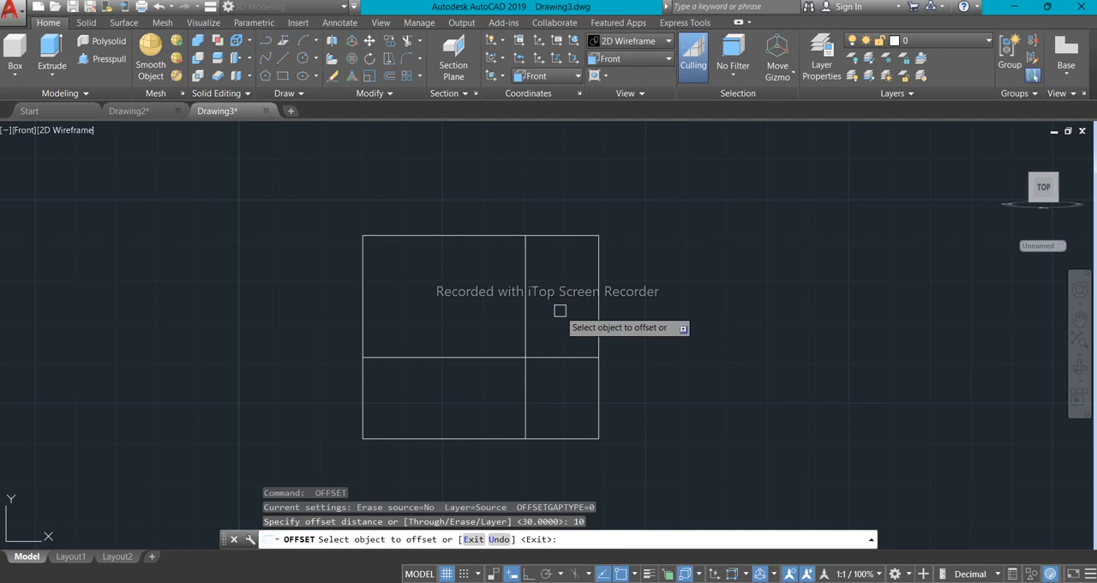
left_click(525, 317)
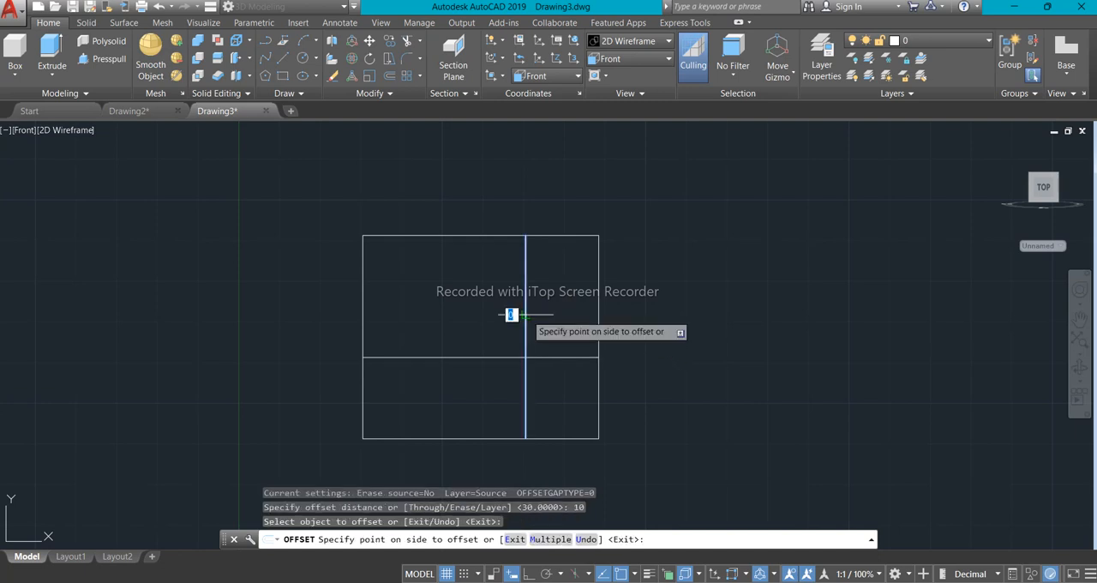
left_click(643, 291)
scroll(634, 300, "down", 7)
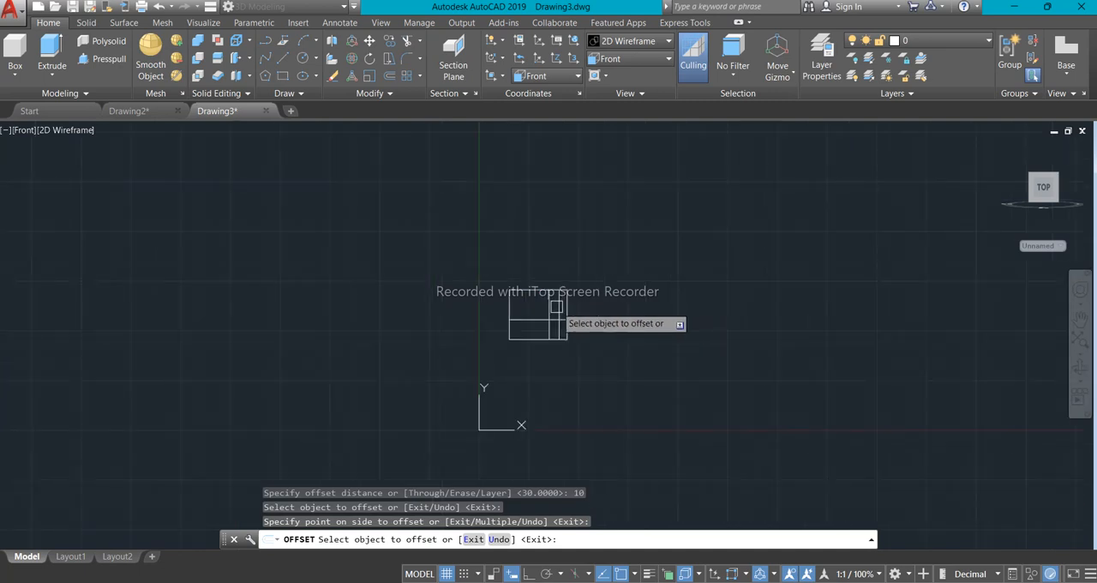
scroll(564, 320, "up", 3)
scroll(565, 321, "up", 3)
scroll(557, 323, "down", 1)
scroll(555, 324, "up", 2)
middle_click_drag(555, 323, 520, 310)
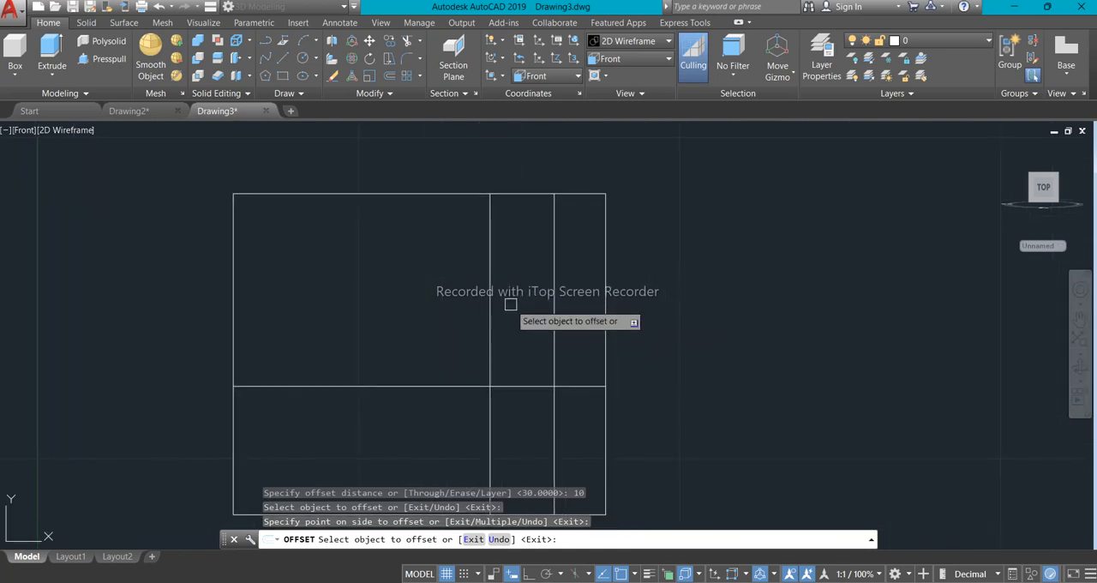
key("Escape")
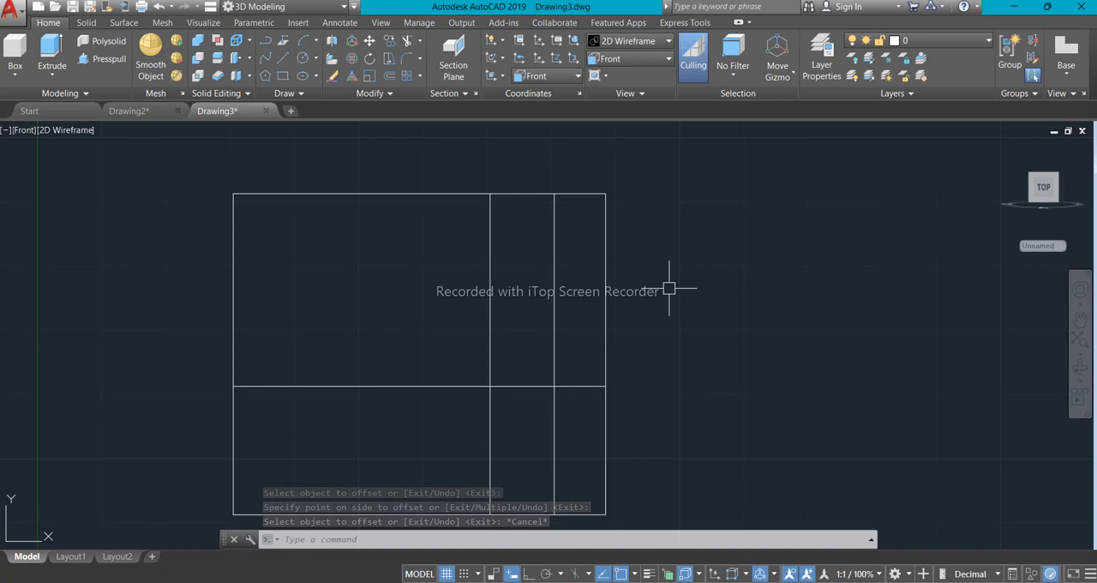
- Trim away the upper-right line segments outside the inner vertical line and above the horizontal offset line, forming the stepped profile
type("tr")
key("Return")
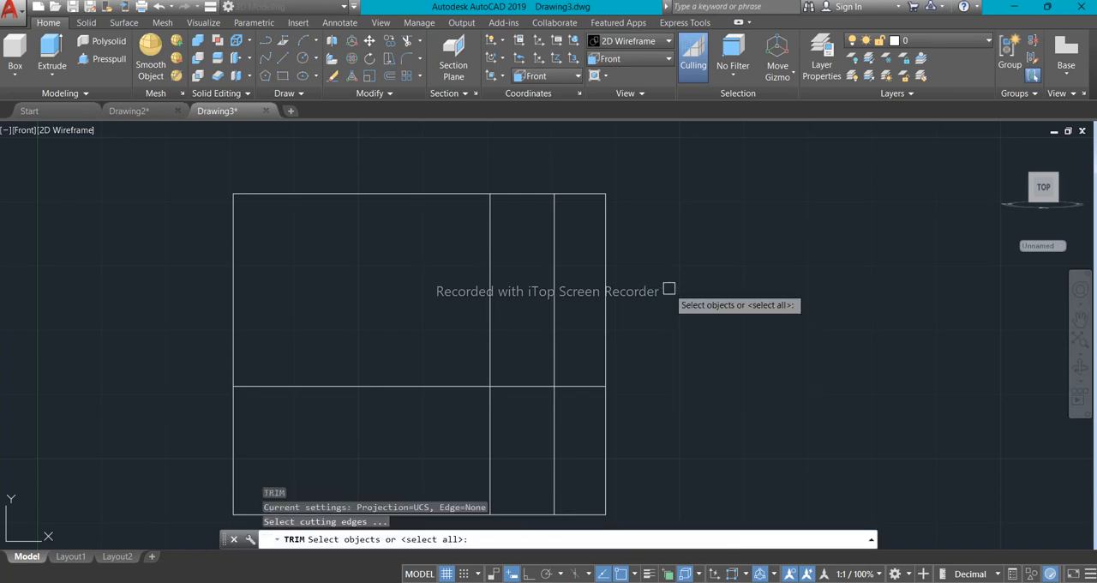
key("Return")
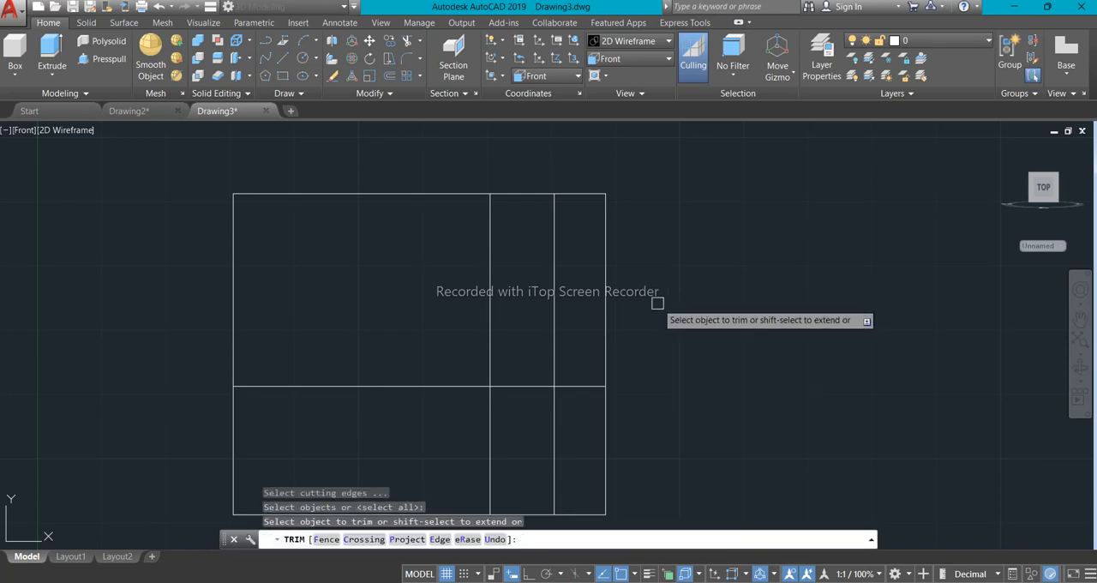
left_click(647, 354)
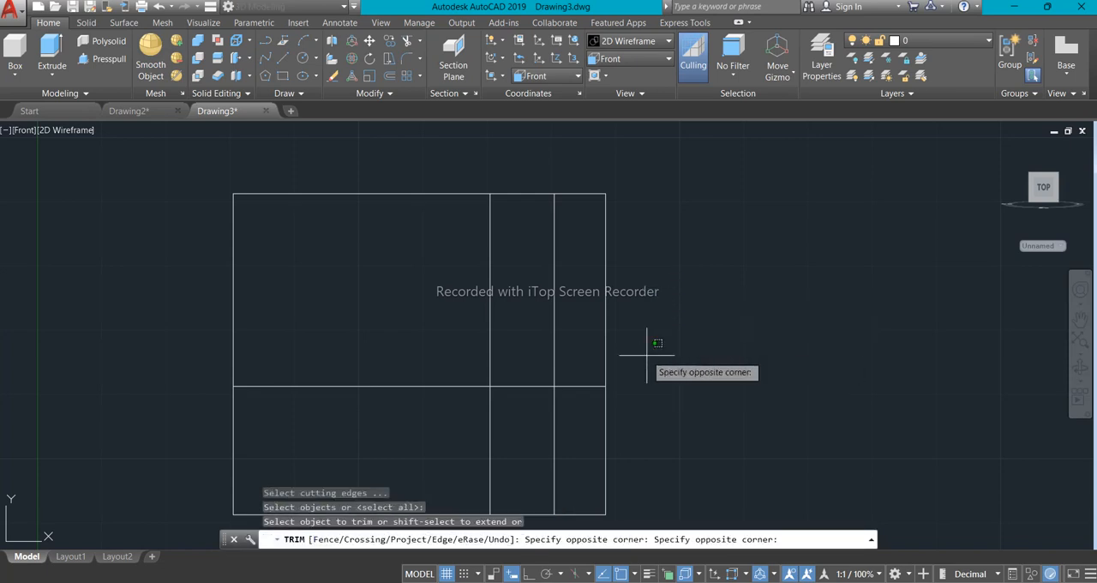
left_click(506, 170)
scroll(532, 215, "down", 4)
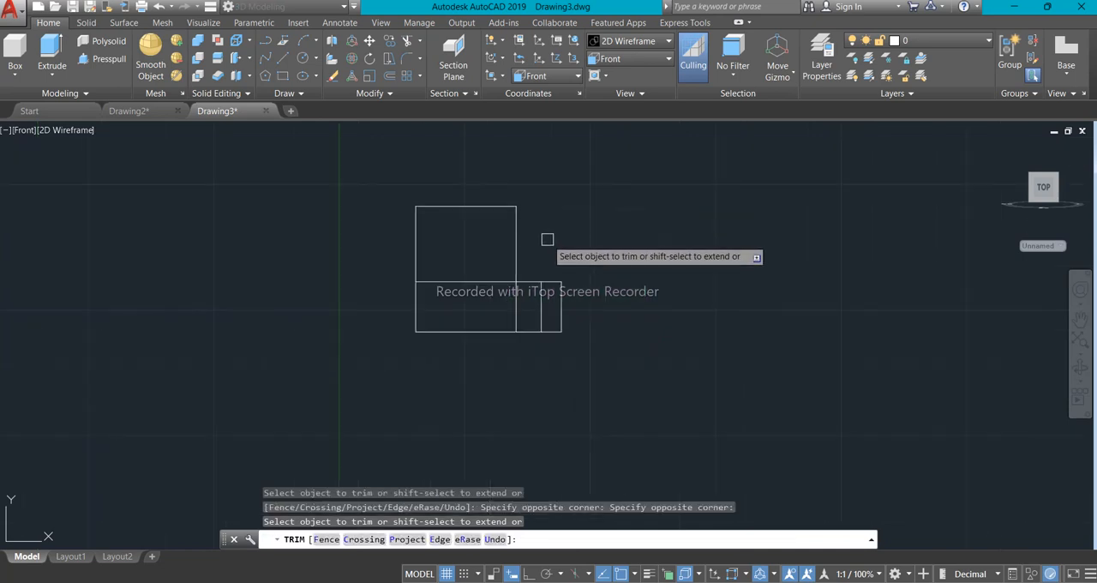
scroll(537, 218, "up", 2)
middle_click_drag(537, 218, 524, 238)
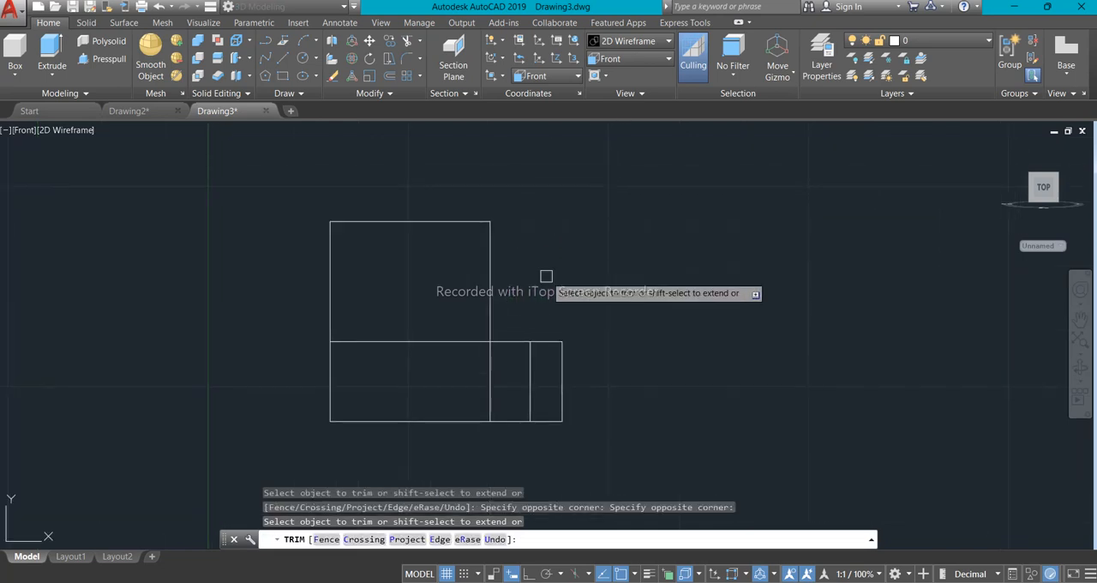
key("Escape")
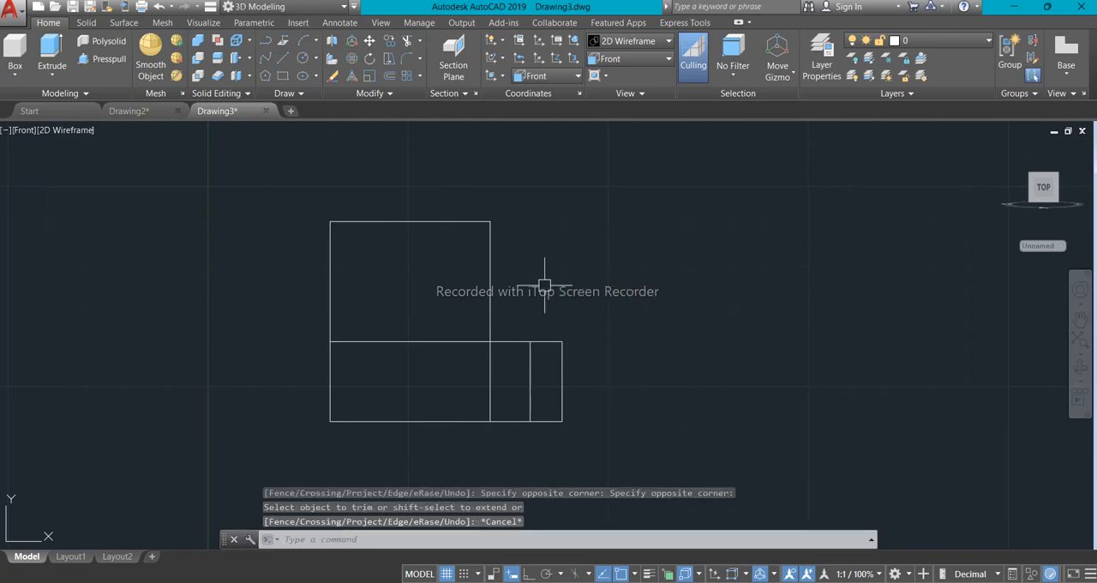
- Check the base's sloped face in the reference image and draw a line from the profile's lower-right corner to the ledge line's top end
mouse_move(669, 580)
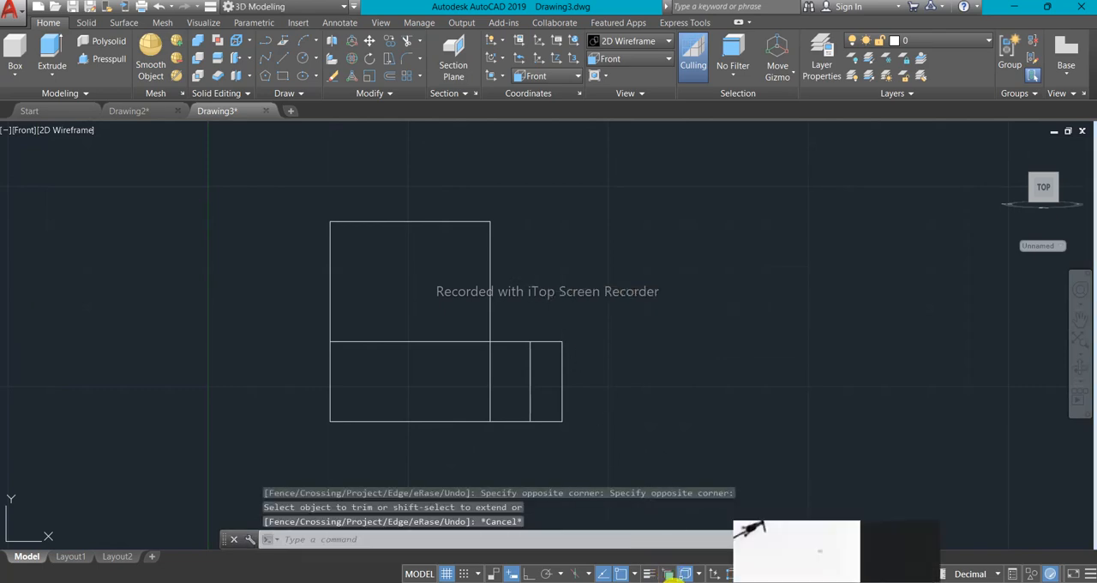
left_click(746, 523)
scroll(501, 453, "up", 1)
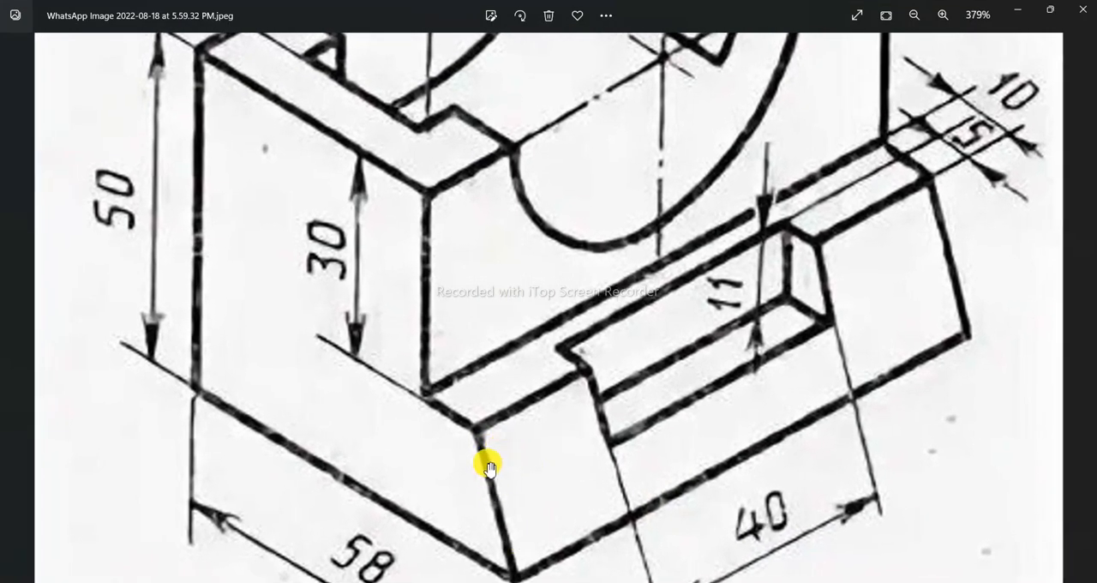
scroll(489, 472, "down", 1)
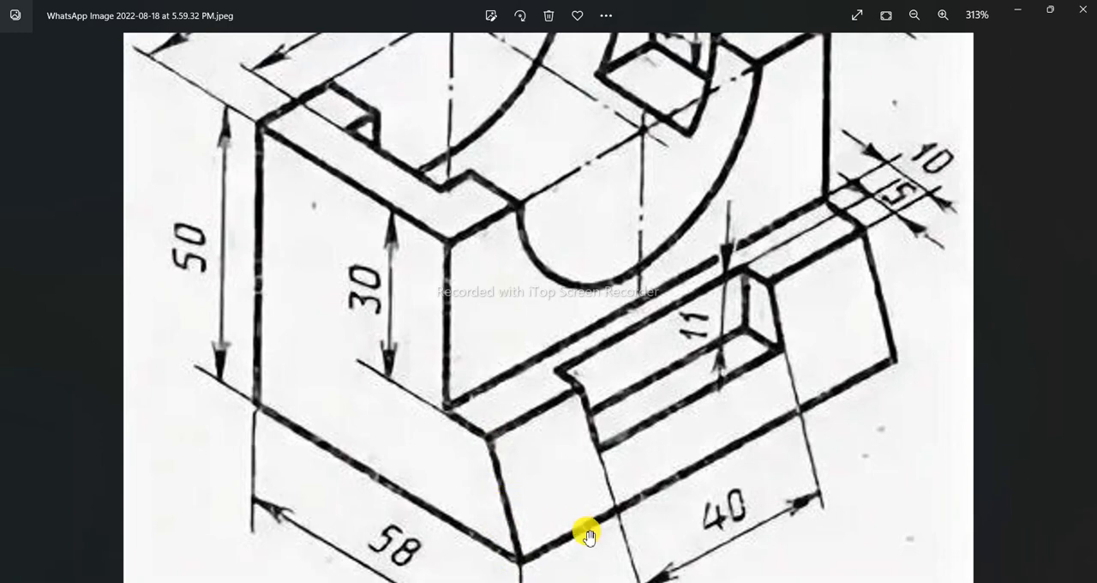
key("alt+Tab")
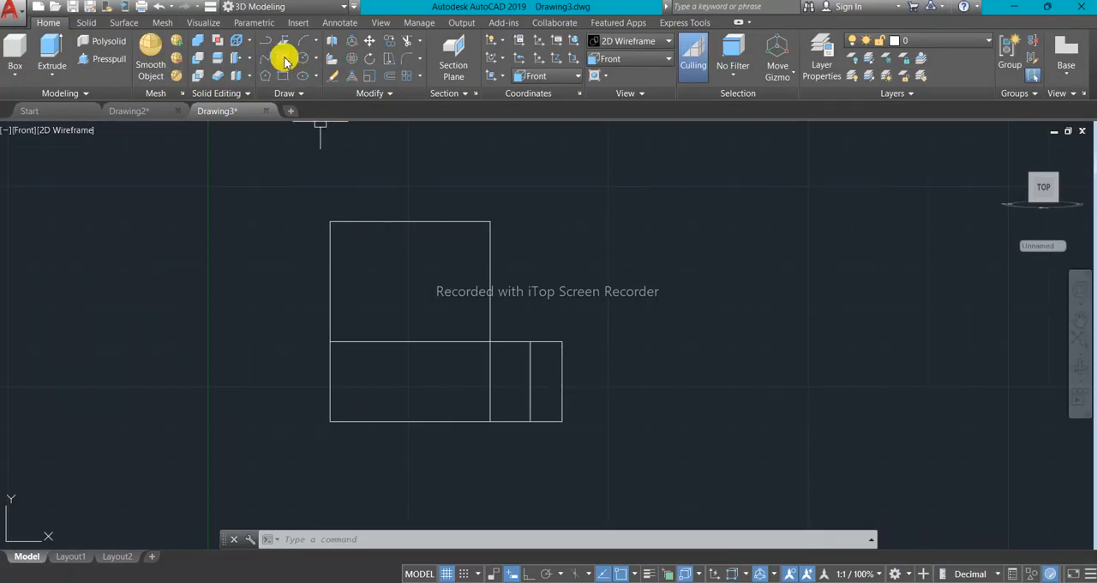
left_click(284, 60)
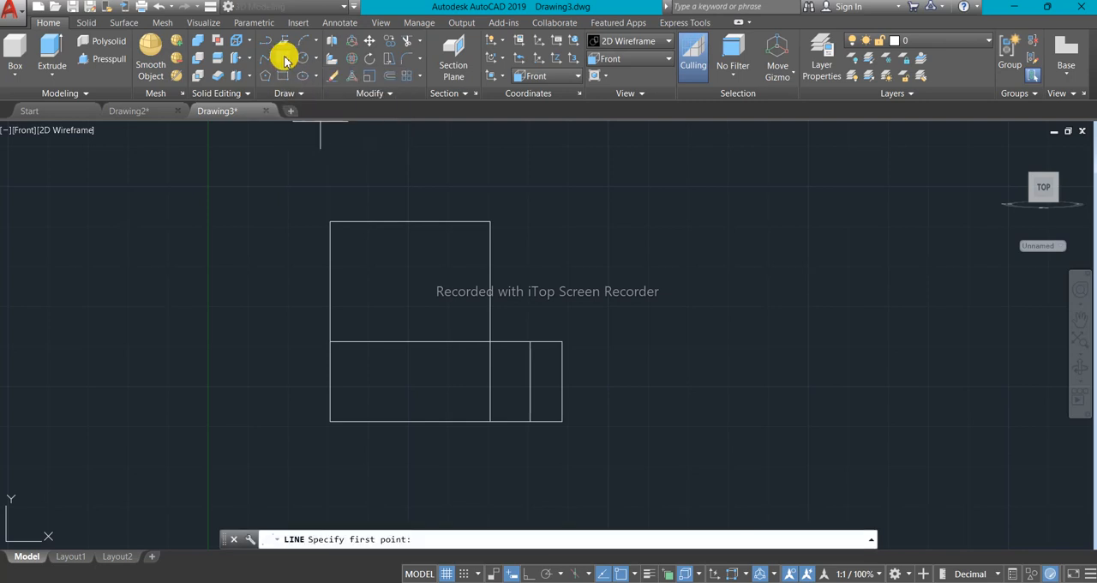
left_click(563, 421)
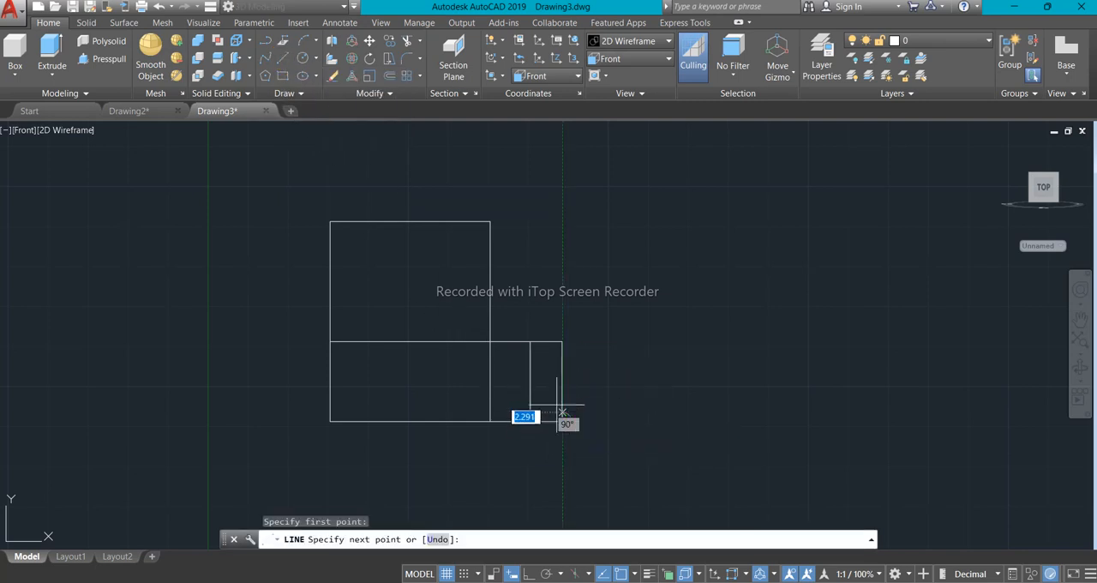
left_click(530, 342)
key("Return")
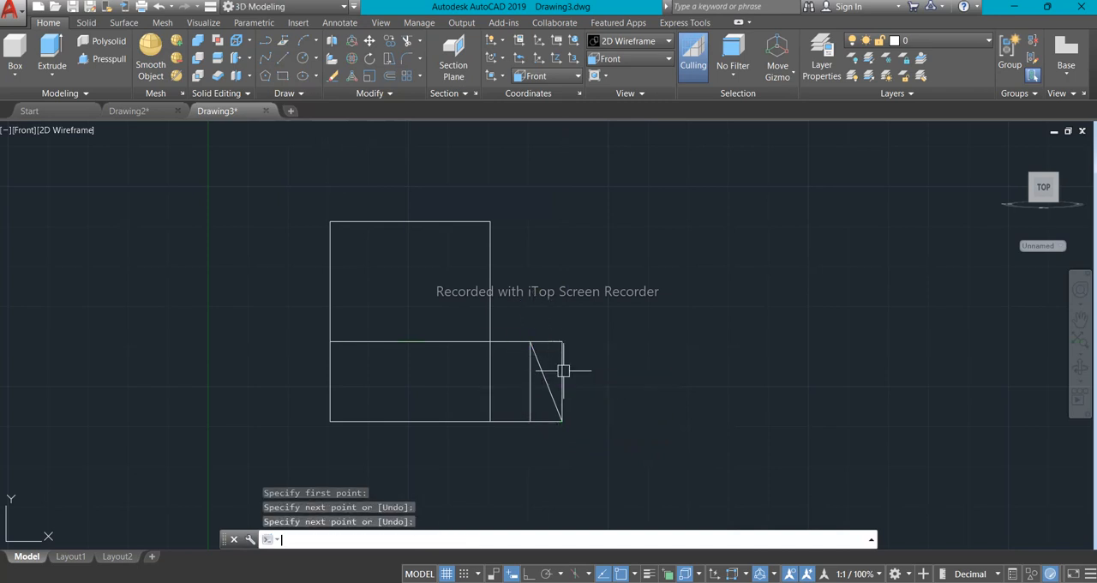
- Trim the ledge line beyond the sloped line and the horizontal and vertical segments inside the stepped profile
scroll(528, 373, "up", 5)
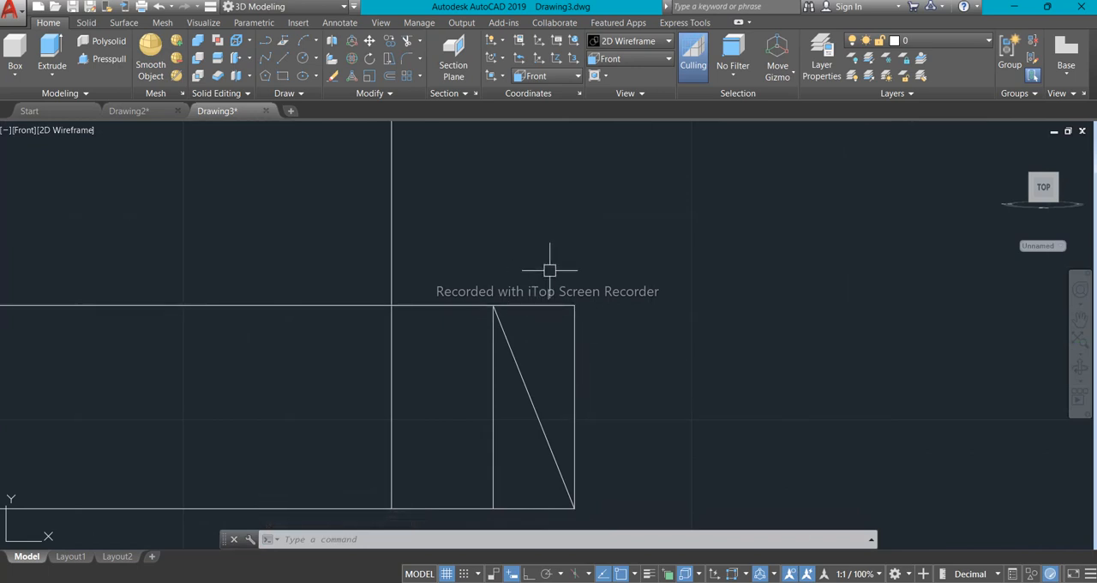
type("tr")
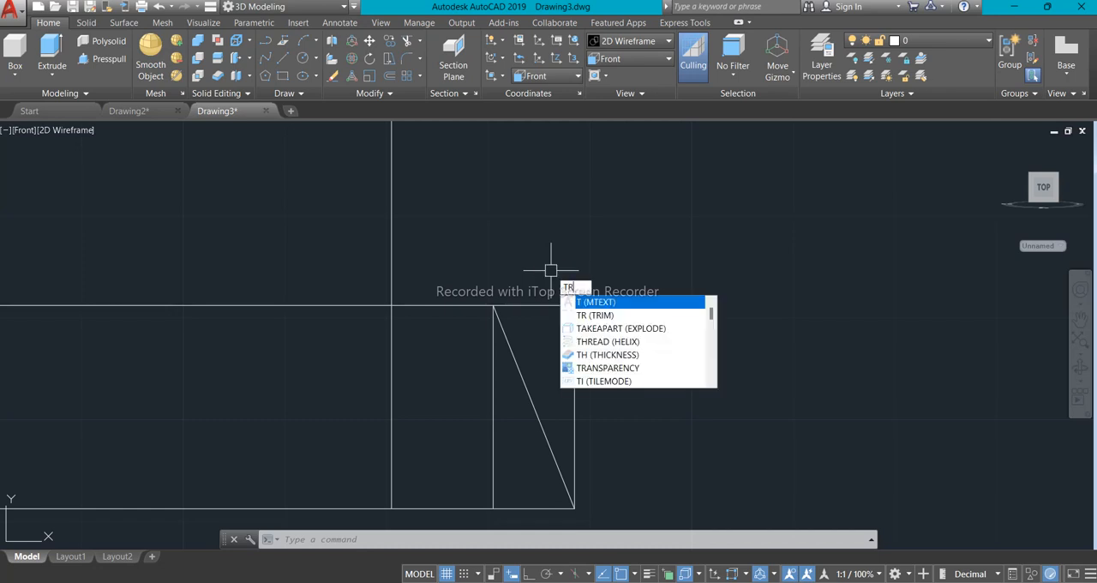
key("Return")
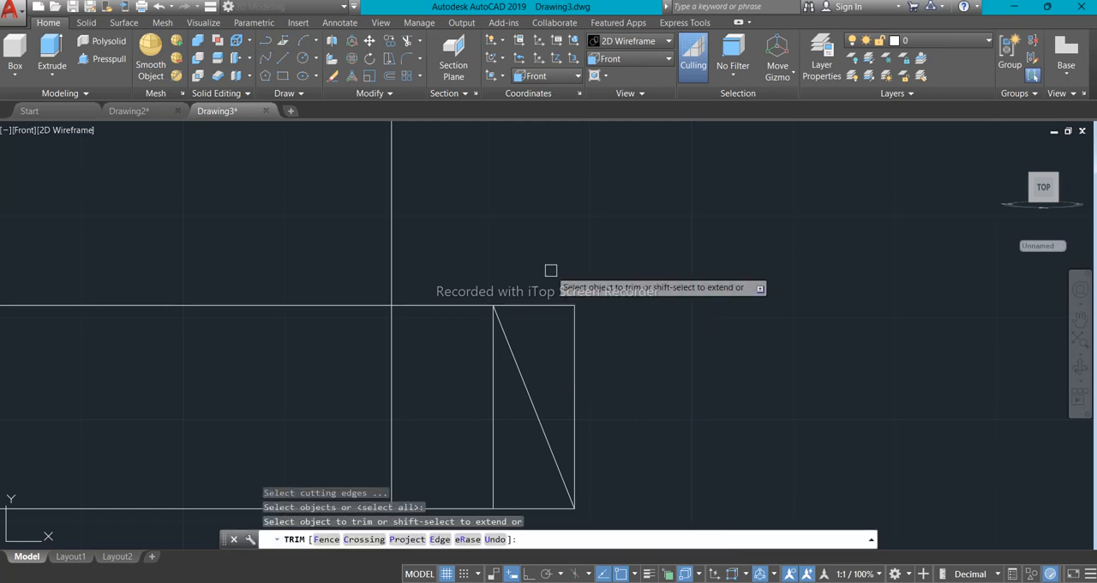
left_click(545, 304)
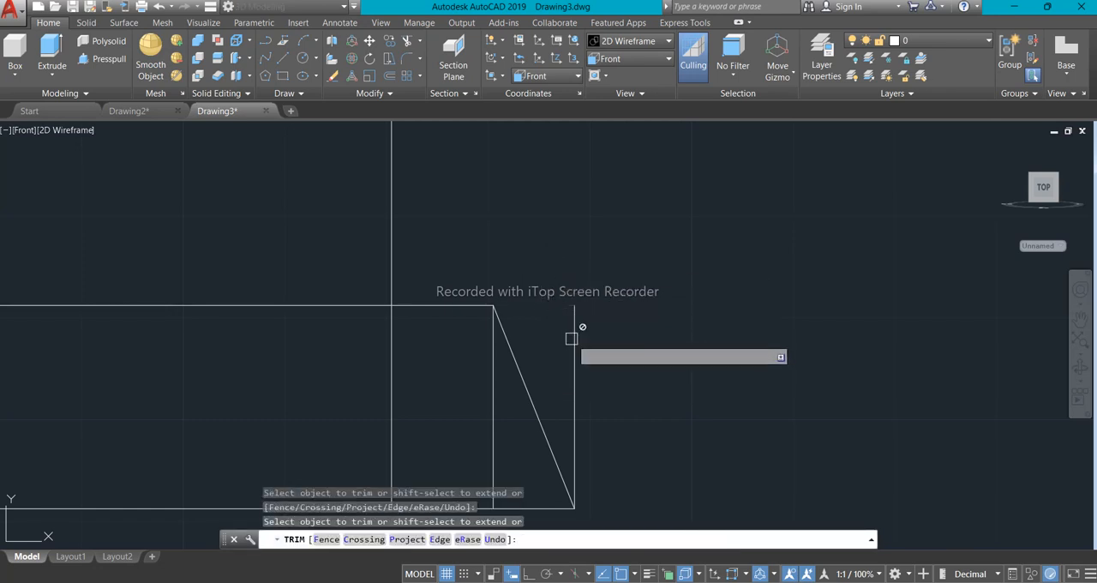
scroll(575, 342, "down", 2)
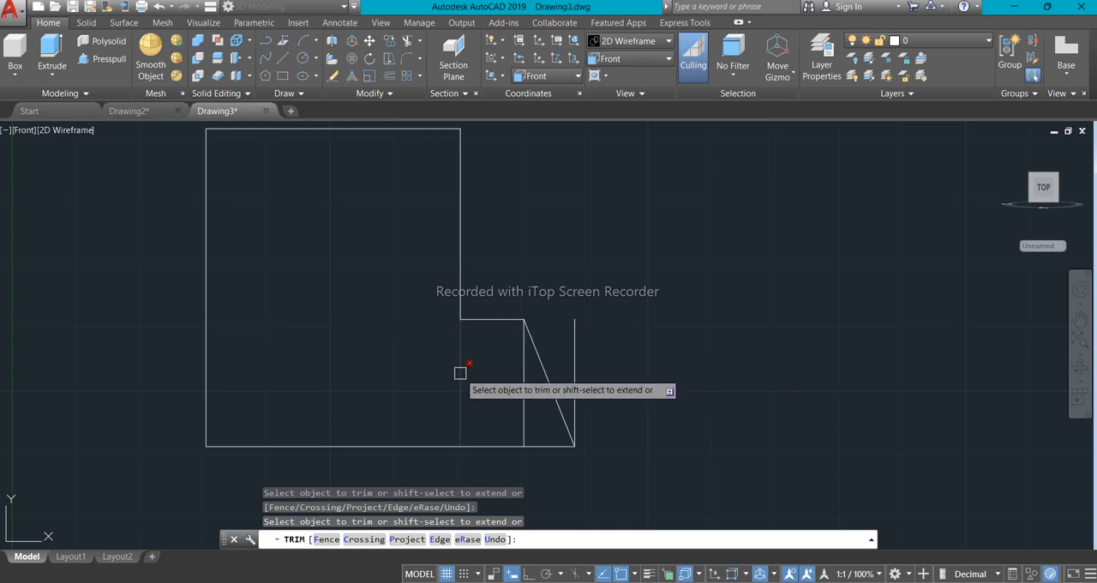
left_click(460, 373)
scroll(540, 407, "down", 2)
scroll(512, 395, "up", 2)
key("Escape")
- Erase the two leftover vertical lines on either side of the sloped line to leave a clean closed profile
left_click(569, 418)
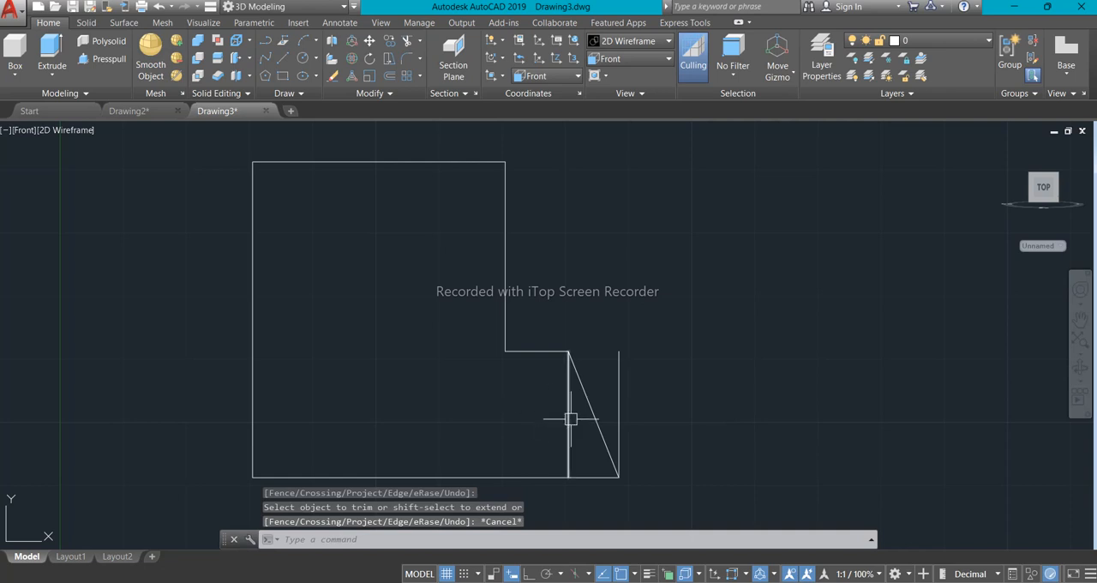
left_click(619, 408)
right_click(598, 255)
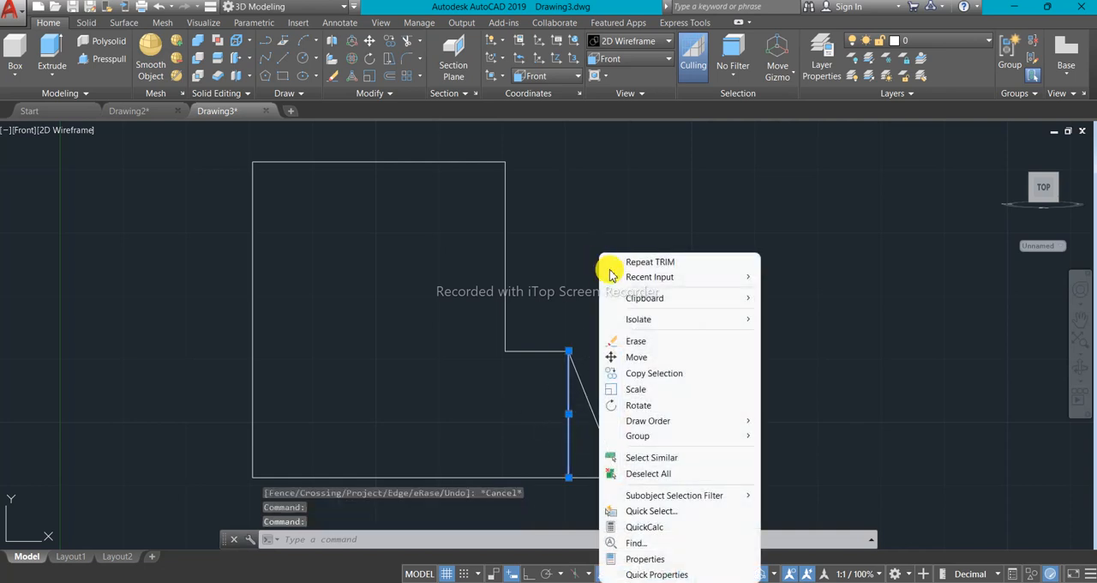
left_click(636, 341)
scroll(607, 399, "down", 2)
scroll(537, 374, "up", 2)
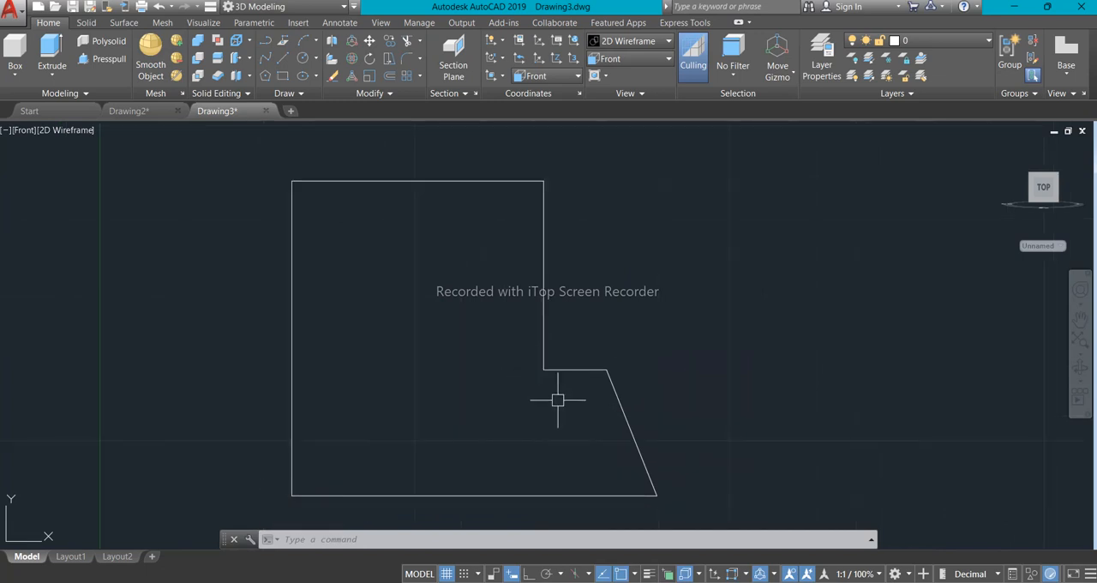
- Switch the viewport from the front view to the SE Isometric view and frame the profile
scroll(310, 350, "down", 2)
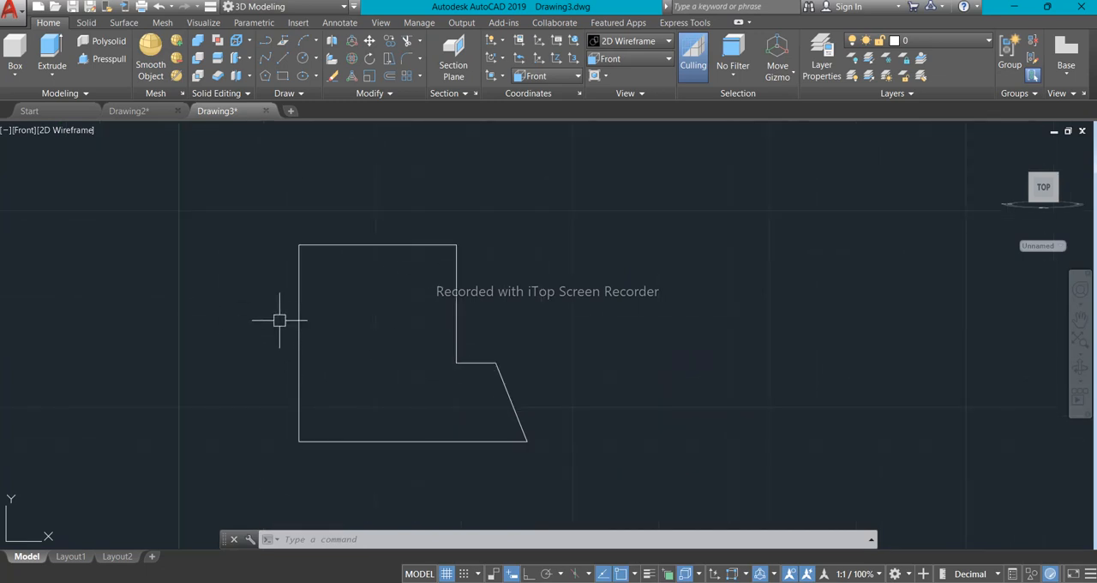
left_click(22, 131)
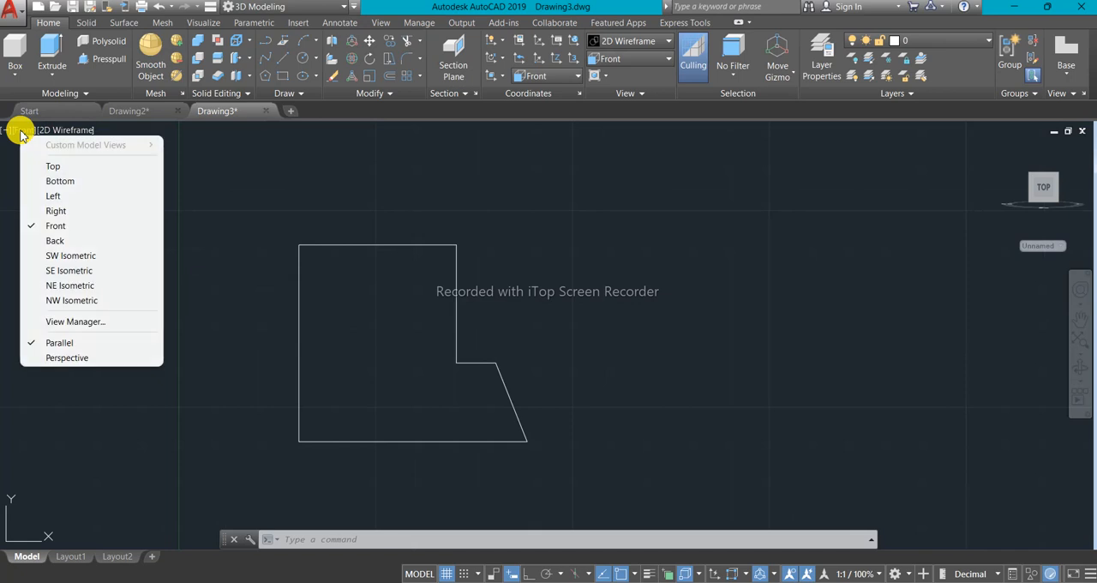
left_click(71, 271)
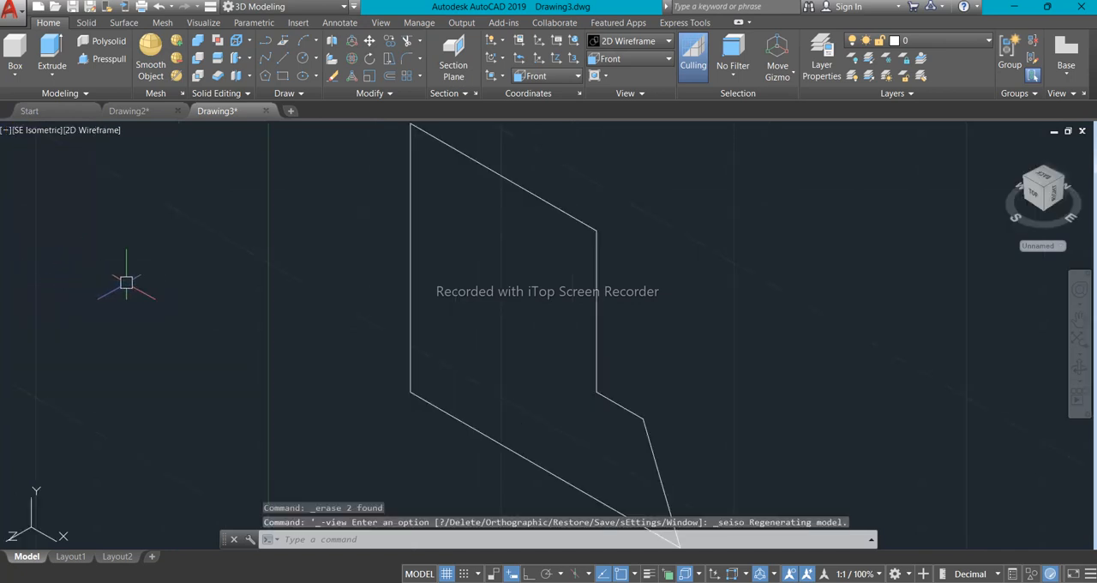
middle_click_drag(280, 342, 362, 375)
scroll(367, 374, "up", 2)
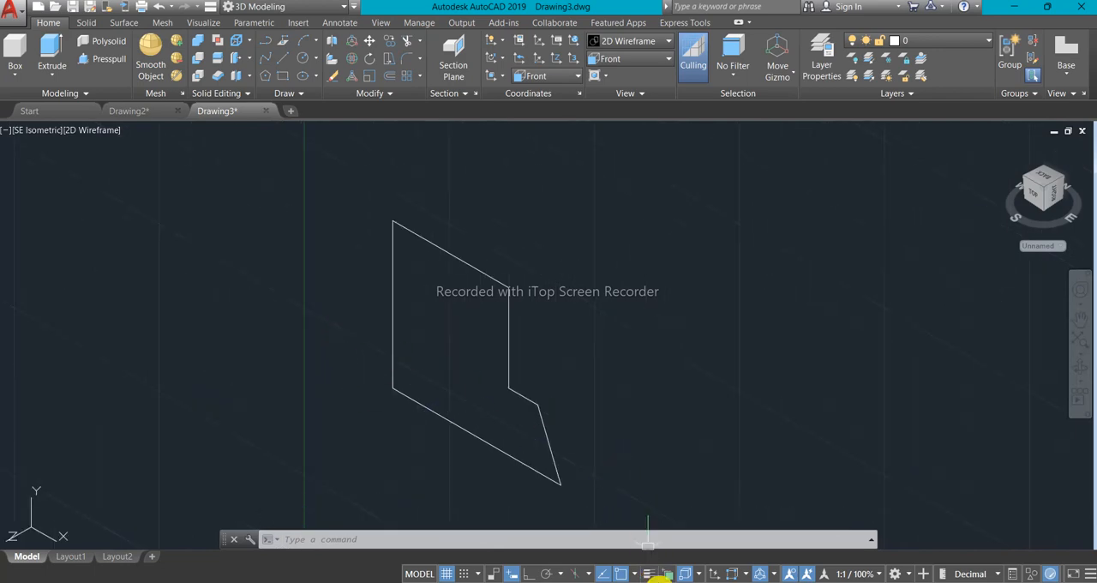
- Check the block's overall length in the reference image and return to the AutoCAD drawing
left_click(661, 579)
scroll(557, 420, "down", 3)
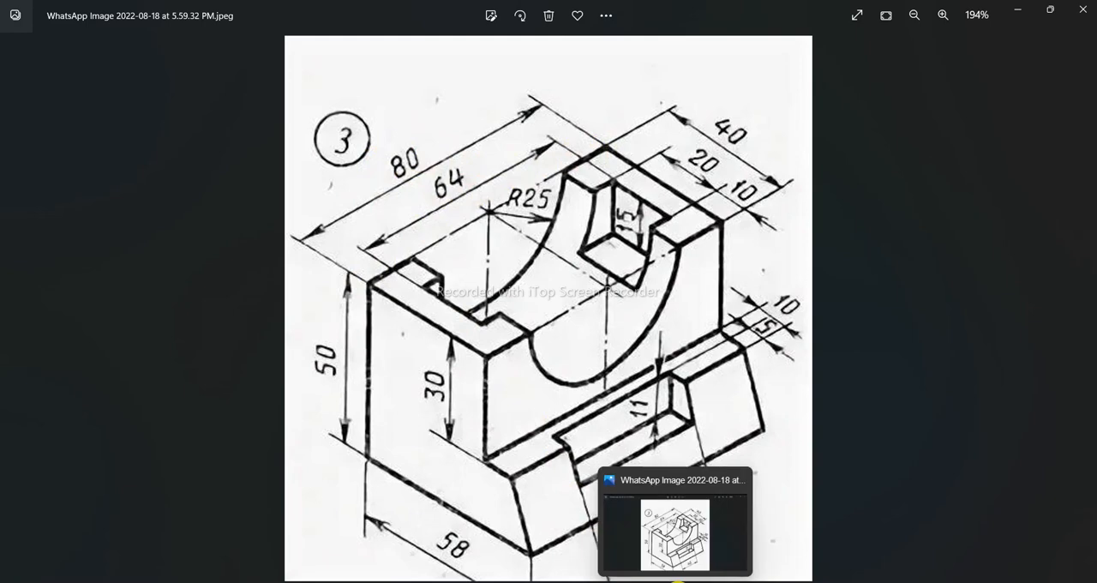
left_click(678, 581)
scroll(458, 334, "up", 2)
scroll(458, 335, "down", 2)
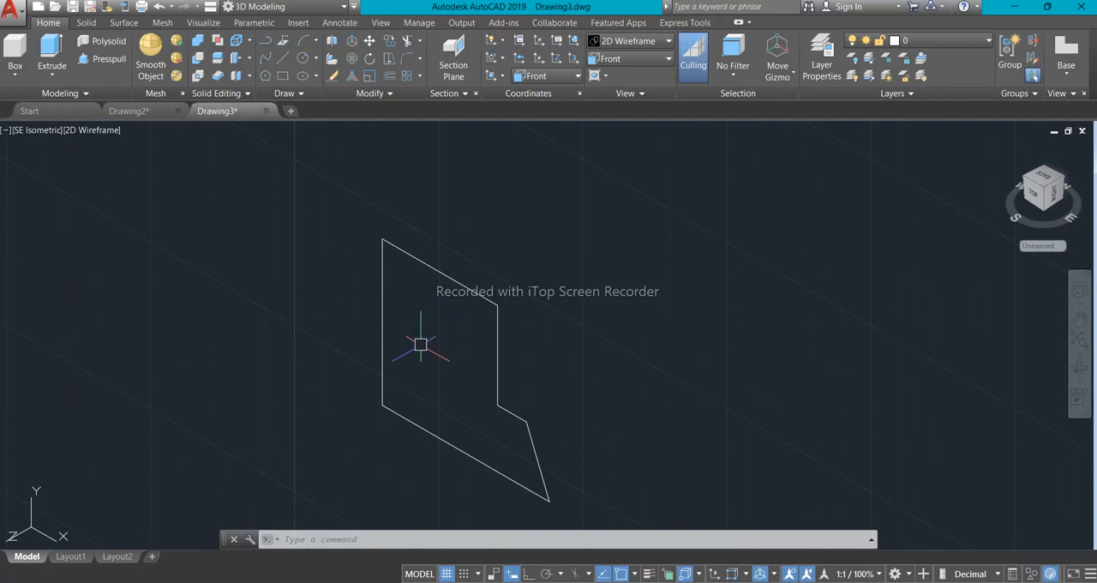
- Extrude the closed side profile by 80 units with Presspull to form the solid block
scroll(431, 333, "down", 2)
scroll(431, 333, "up", 1)
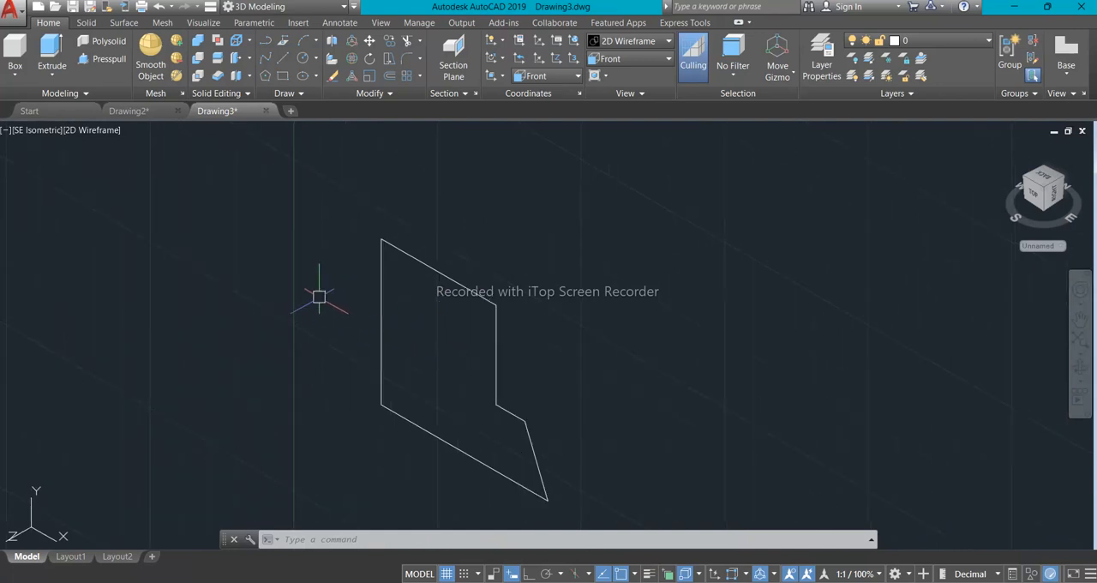
left_click(102, 66)
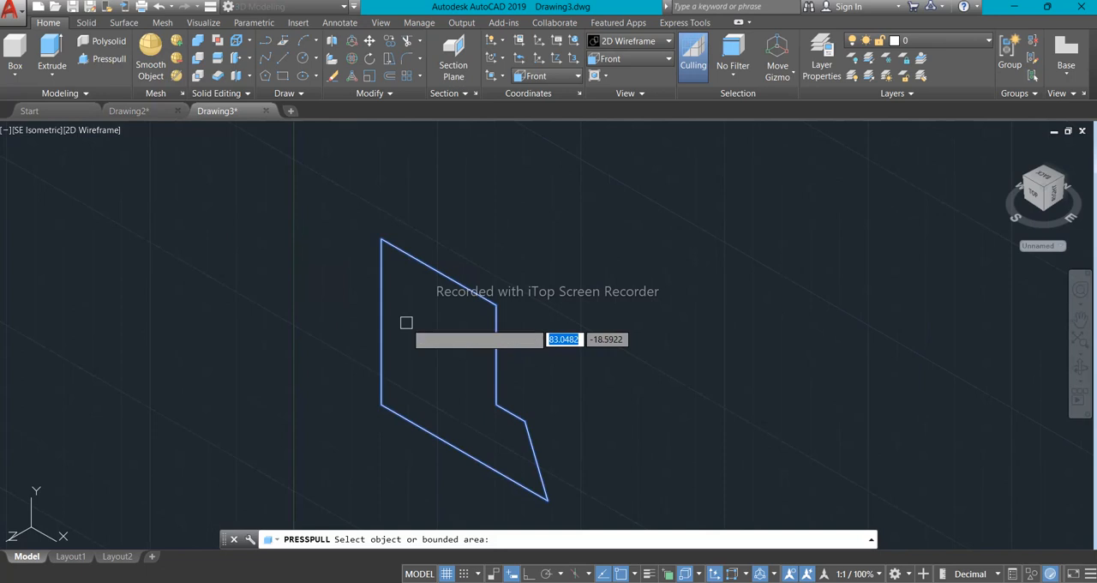
left_click(407, 323)
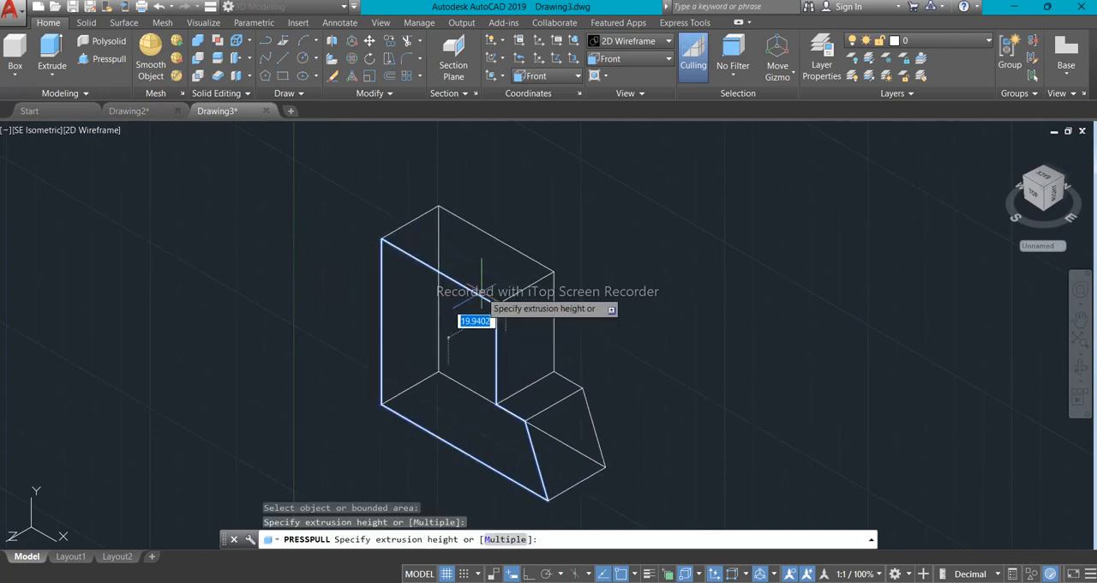
scroll(569, 285, "down", 2)
middle_click_drag(569, 286, 466, 337)
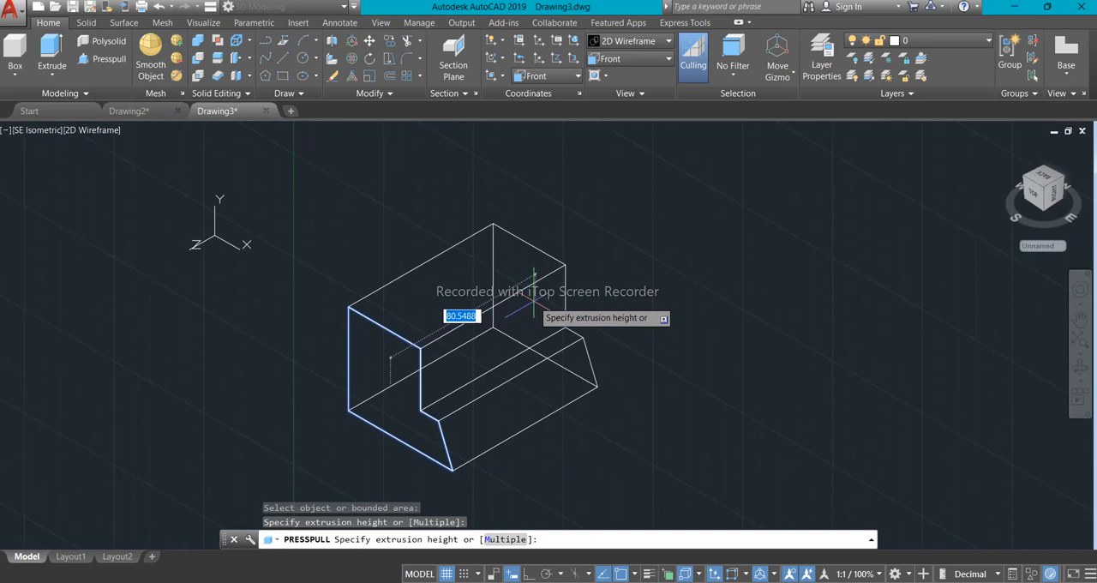
type("80")
key("Return")
middle_click_drag(400, 284, 444, 348, "shift")
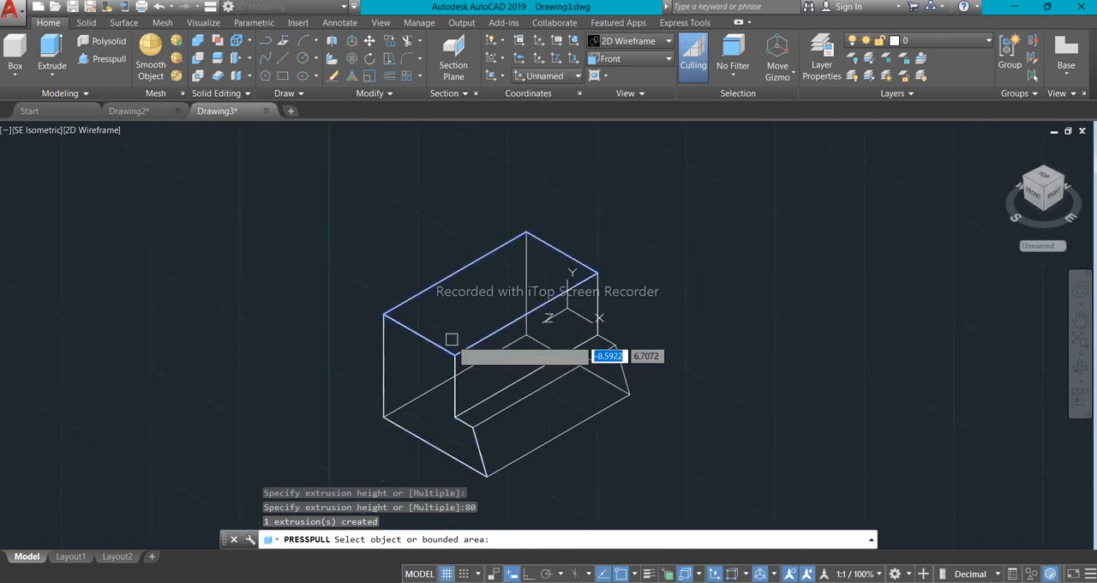
key("Return")
- Display the block in the Realistic visual style and turn off the drawing grid
scroll(459, 352, "down", 2)
scroll(460, 353, "up", 2)
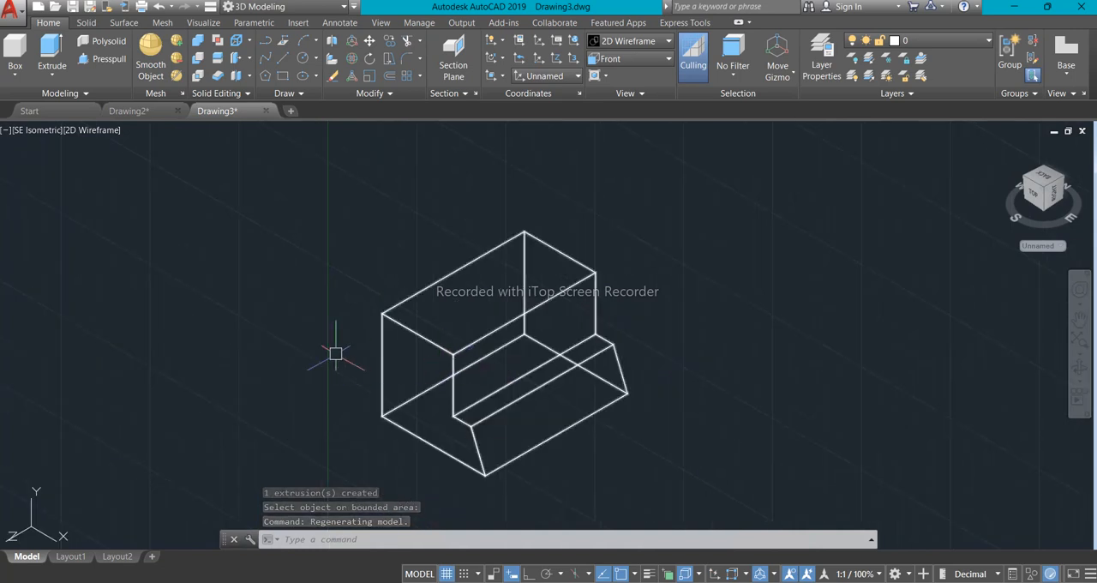
left_click(90, 130)
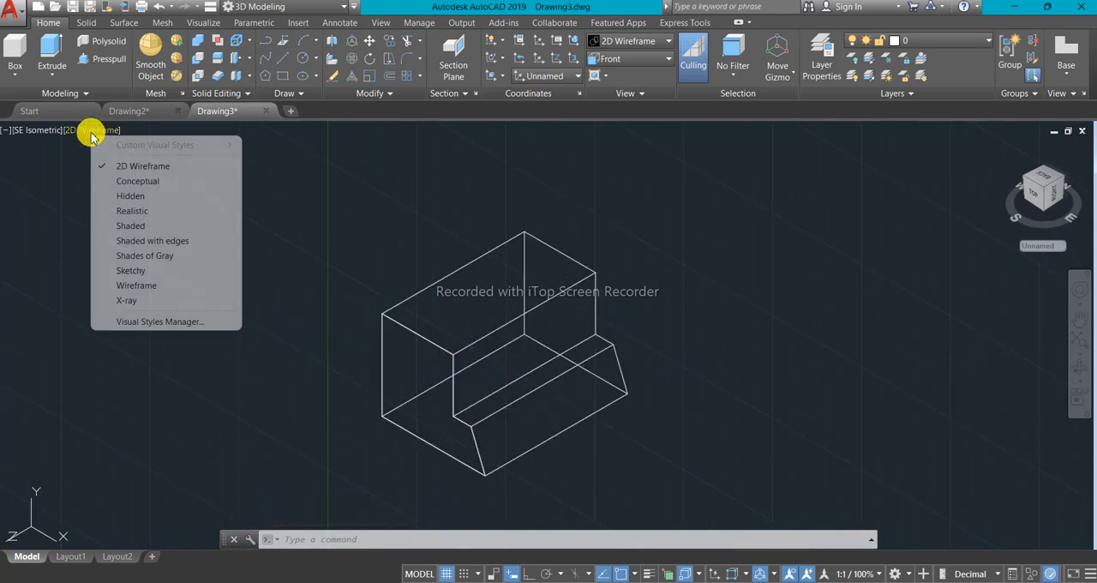
left_click(133, 211)
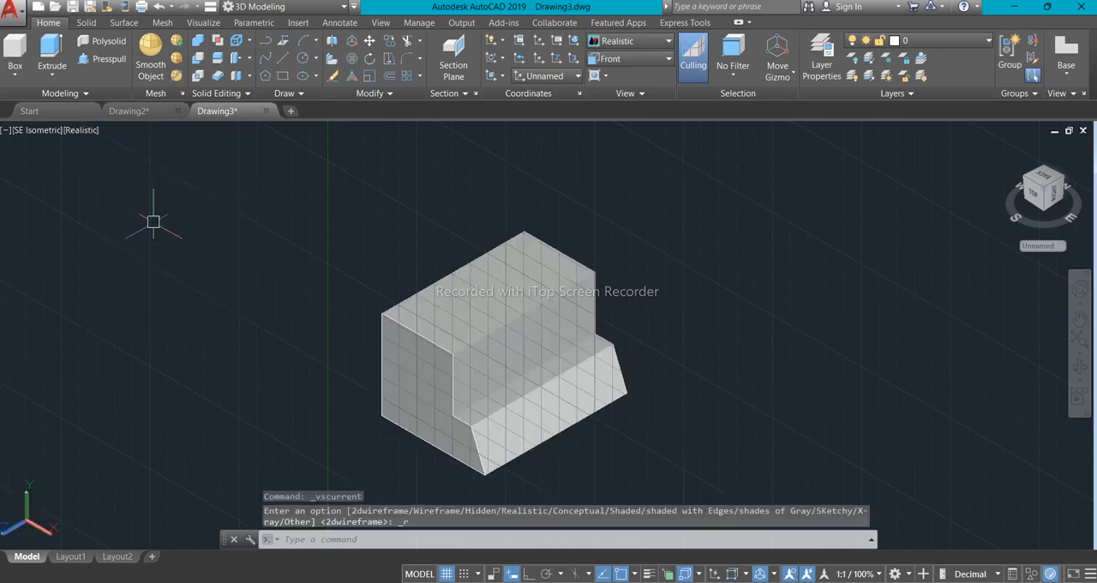
scroll(421, 316, "up", 5)
scroll(475, 334, "down", 3)
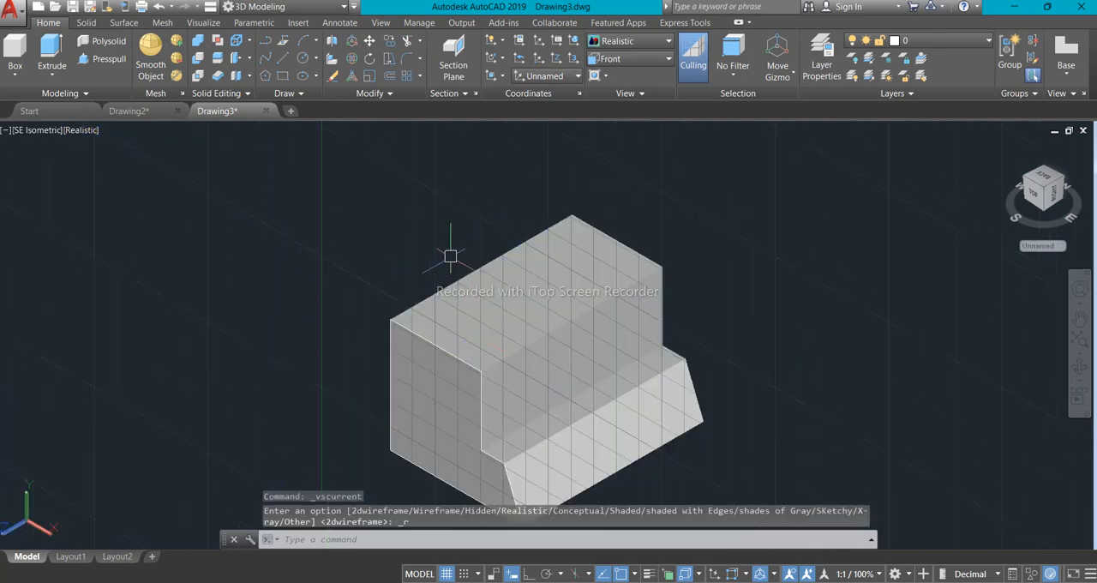
scroll(497, 324, "down", 3)
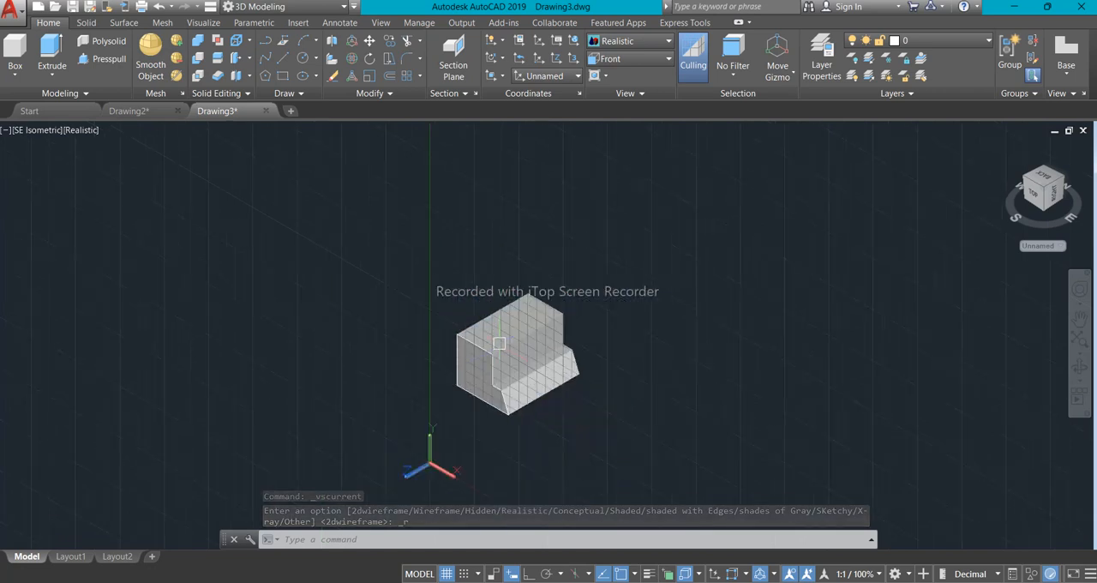
scroll(529, 257, "up", 5)
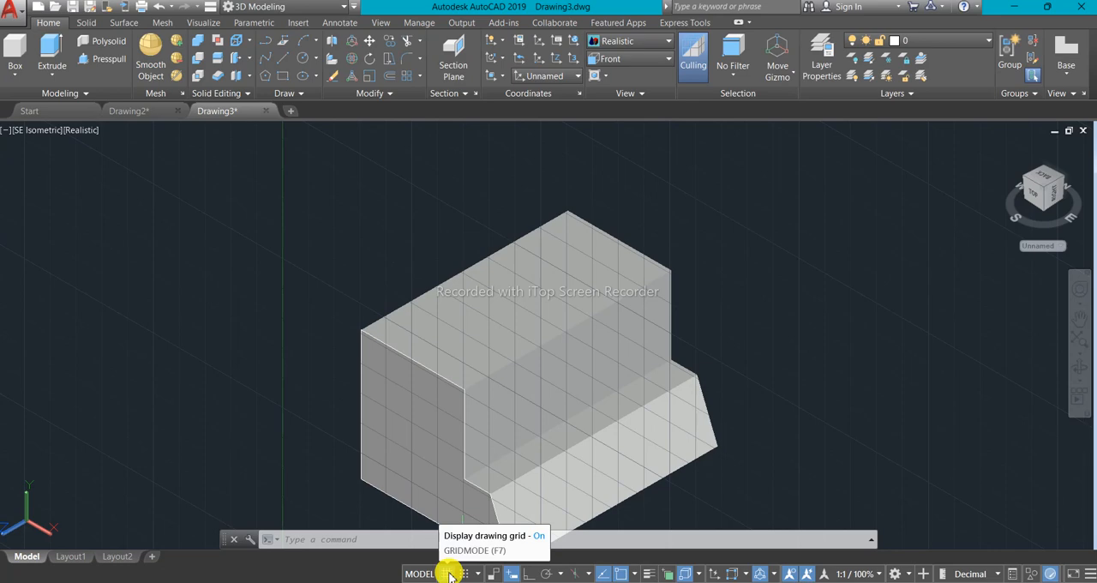
left_click(451, 573)
middle_click_drag(488, 462, 475, 397)
- Examine the remaining cutout and notch dimensions in the reference image and return to the model
mouse_move(676, 582)
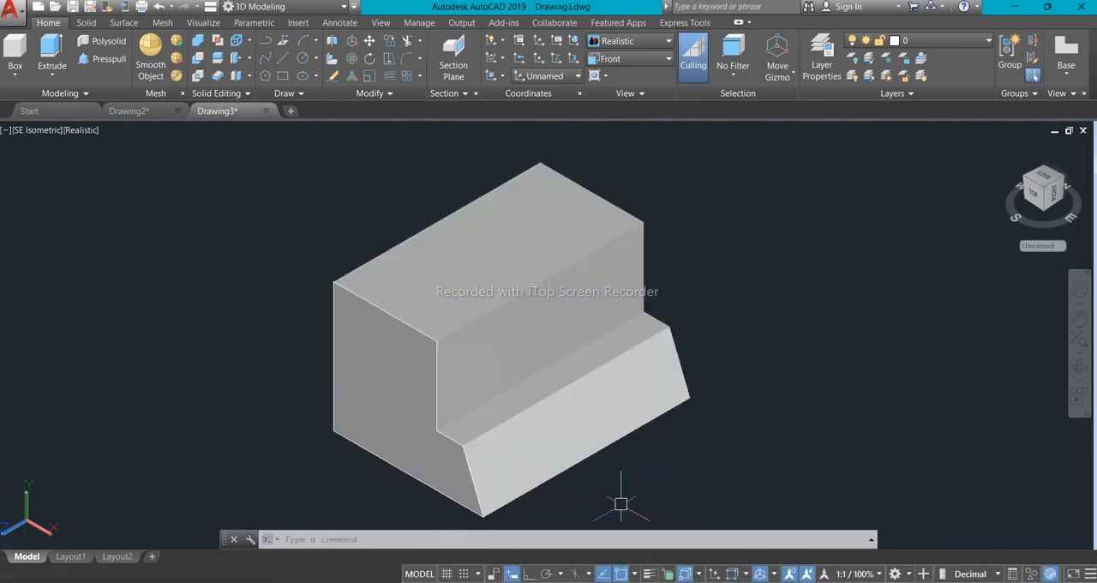
left_click(672, 540)
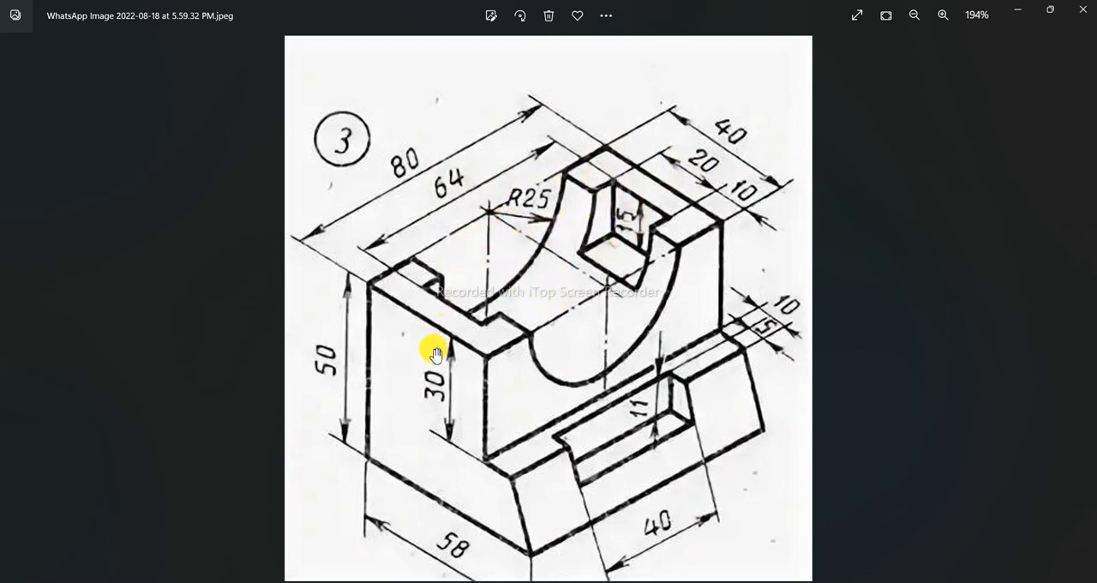
left_click(671, 581)
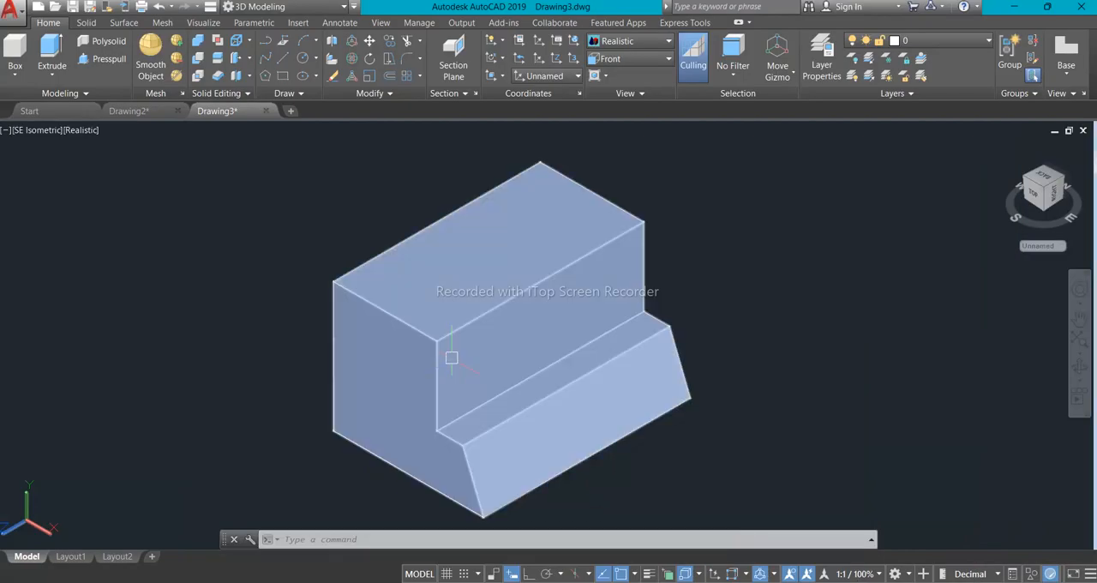
- Switch the viewport to the Top view and frame the block
left_click(27, 130)
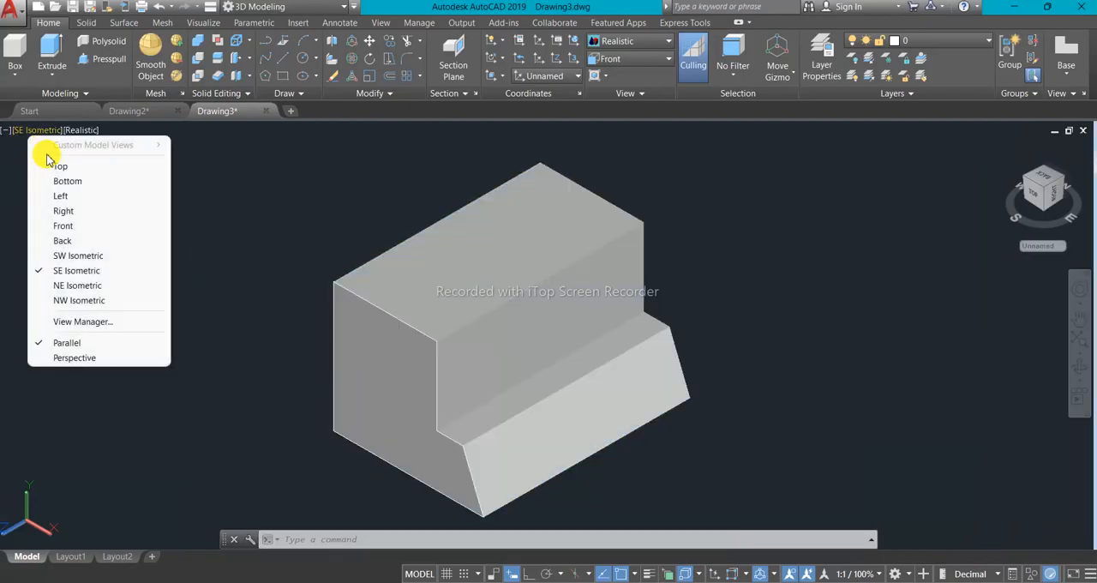
left_click(49, 164)
scroll(164, 230, "down", 4)
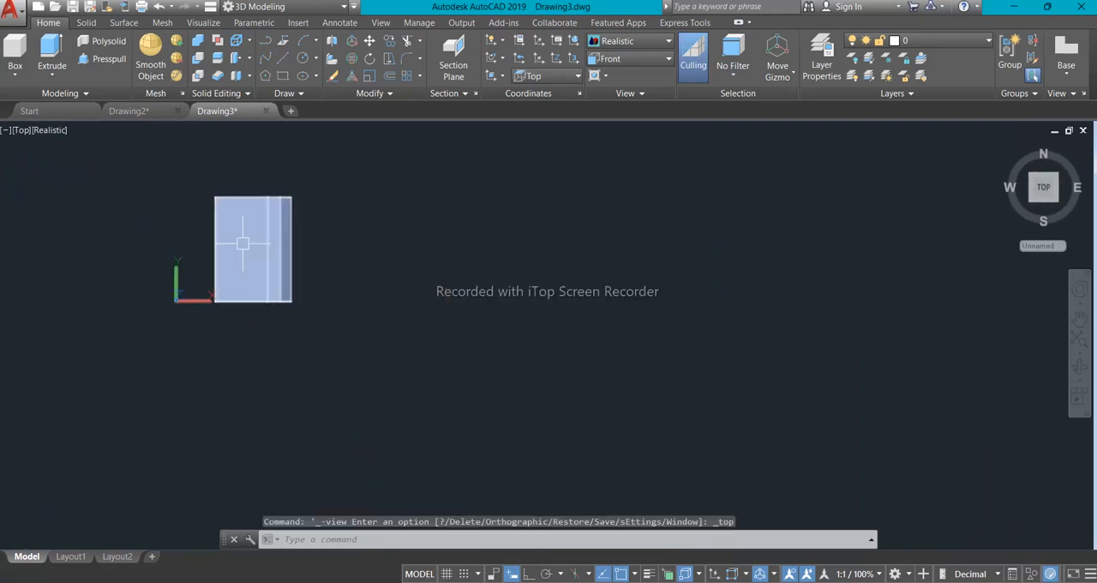
scroll(210, 237, "up", 1)
middle_click_drag(230, 253, 329, 294)
scroll(330, 282, "up", 1)
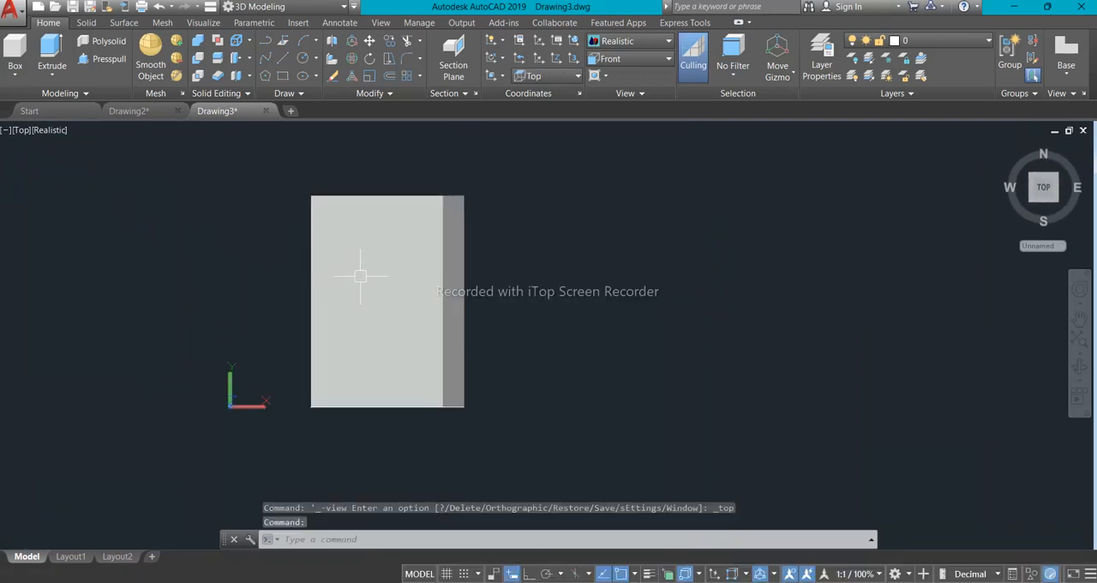
scroll(302, 276, "up", 1)
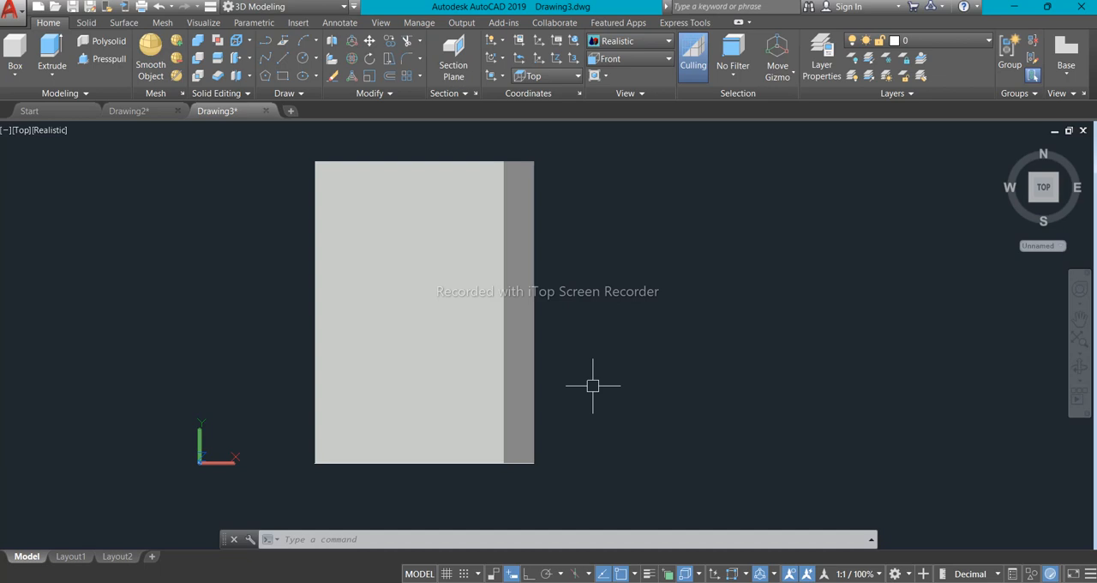
- Orbit the block to an angled 3D view showing its top face, stepped side and sloped base
middle_click_drag(595, 389, 470, 272, "shift")
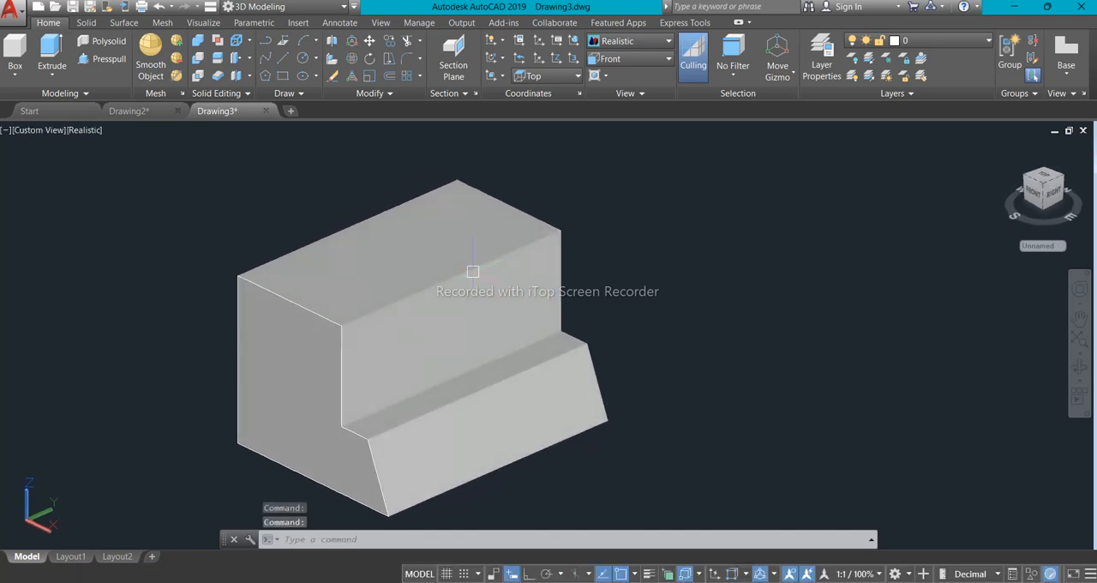
scroll(470, 273, "down", 2)
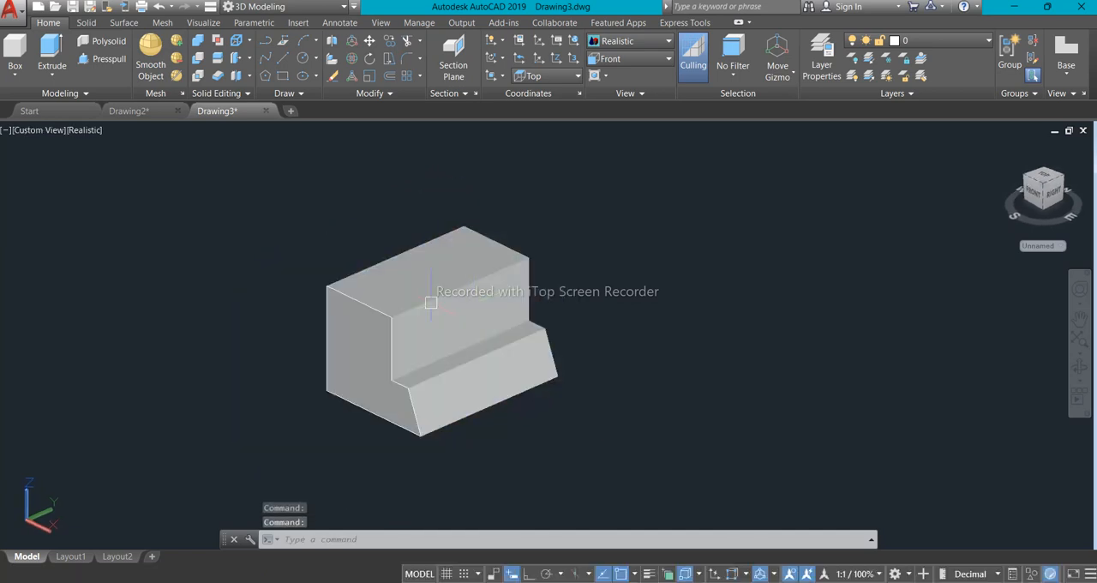
scroll(407, 294, "up", 4)
scroll(437, 297, "down", 2)
middle_click_drag(437, 299, 410, 295, "shift")
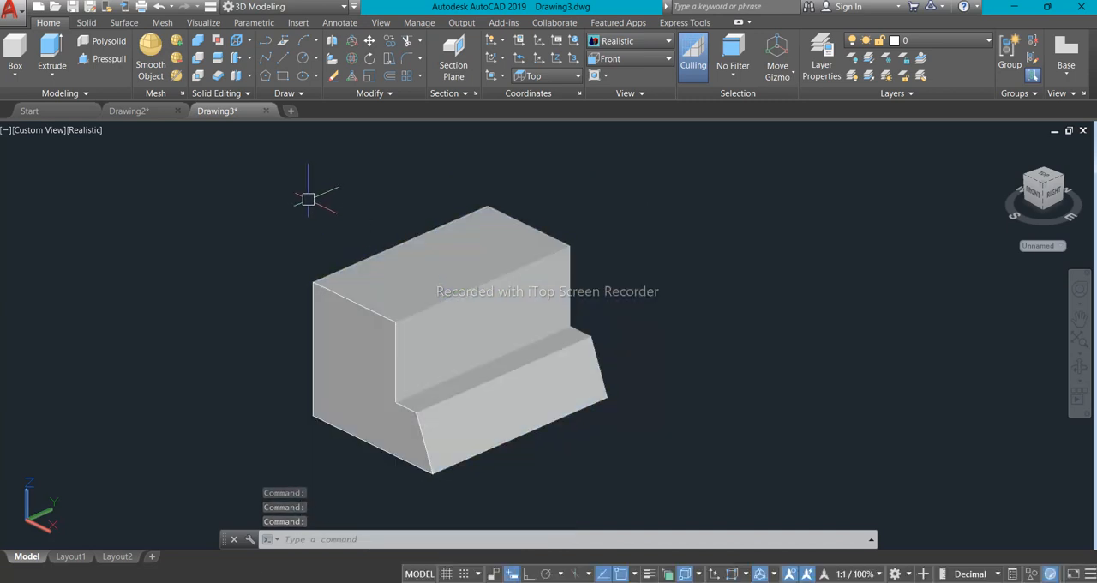
- Draw a 20 by 64 rectangle on the block's top face, starting from its front outer corner and running along the long edge
type("re")
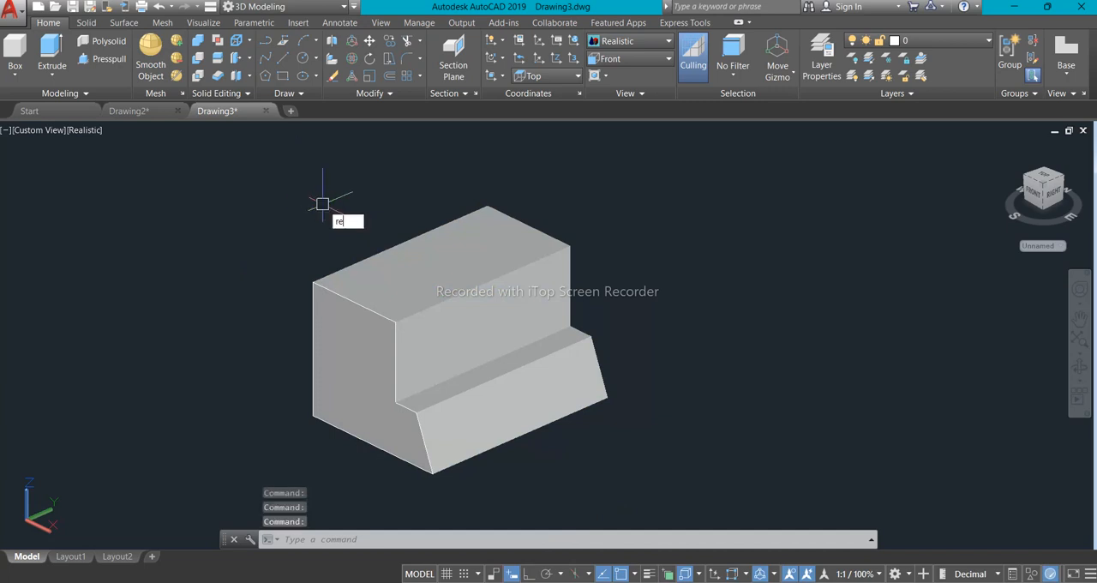
type("c")
key("Return")
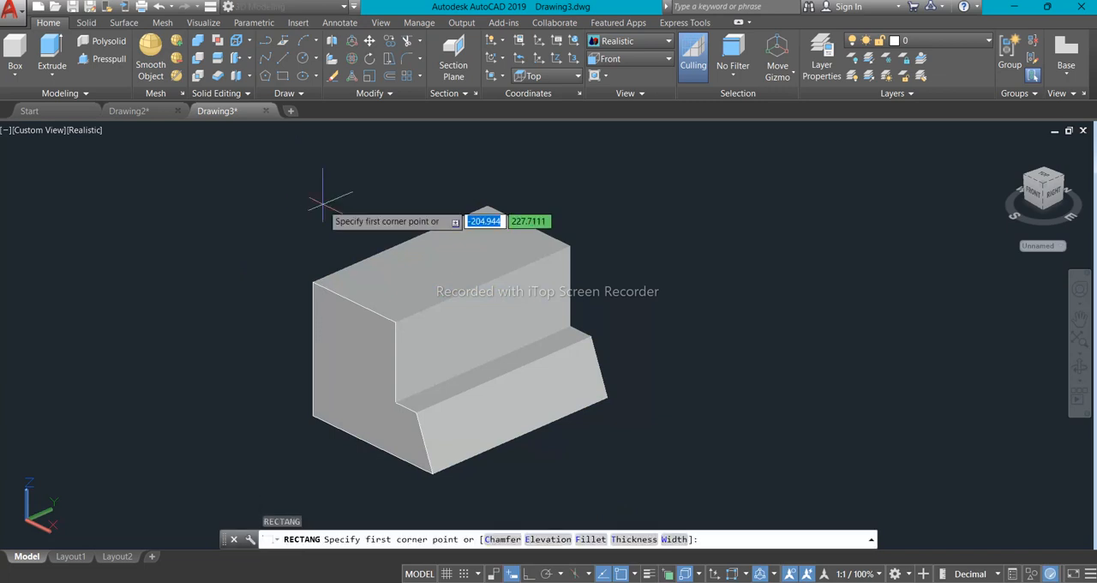
scroll(312, 281, "up", 5)
left_click(312, 281)
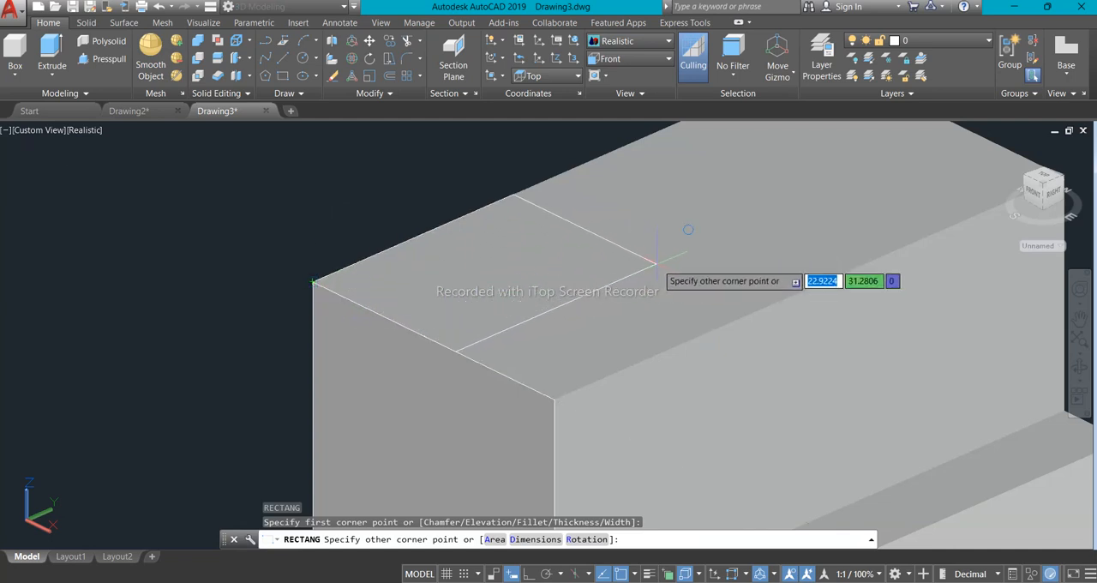
scroll(673, 273, "down", 2)
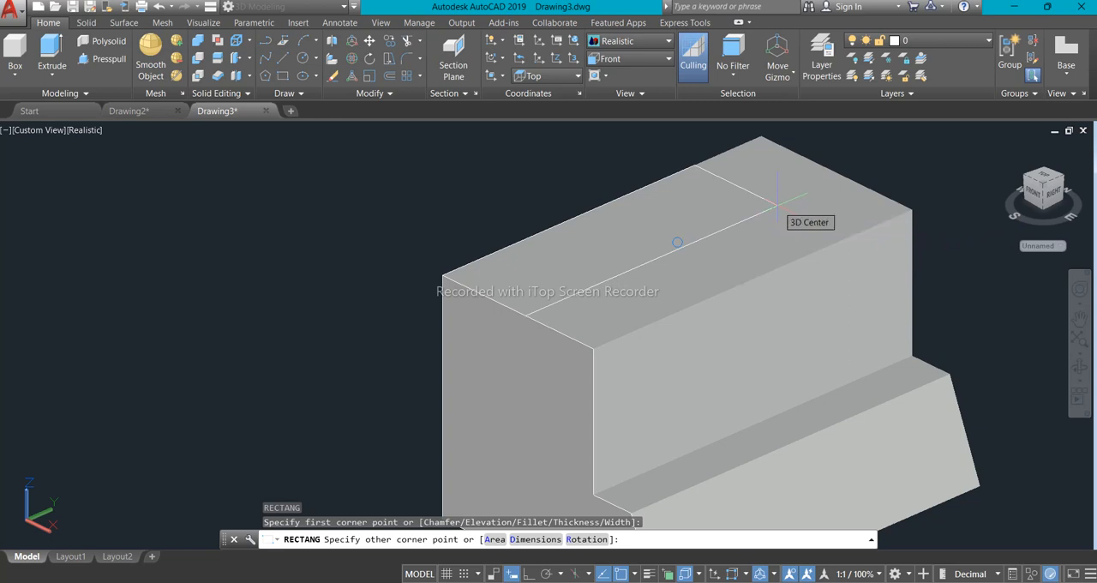
type("20")
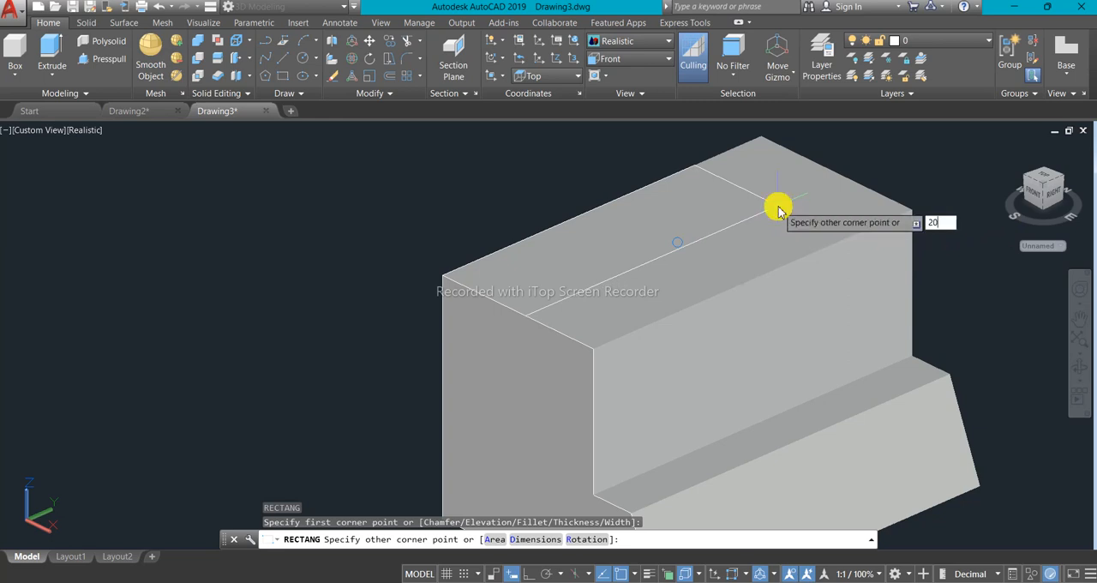
key("Tab")
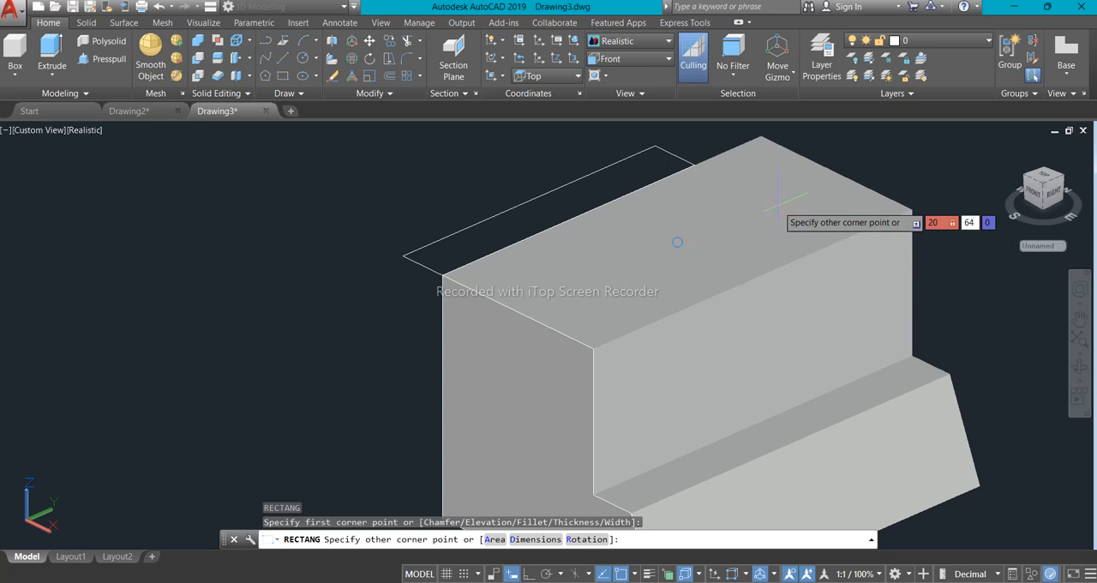
type("64")
key("Return")
scroll(685, 210, "down", 5)
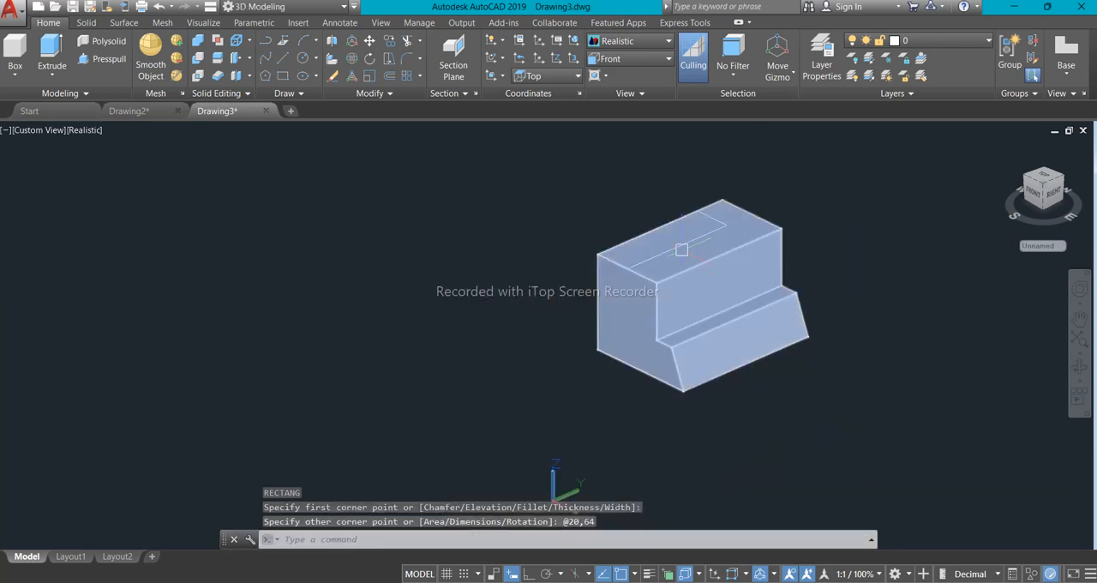
scroll(622, 269, "up", 3)
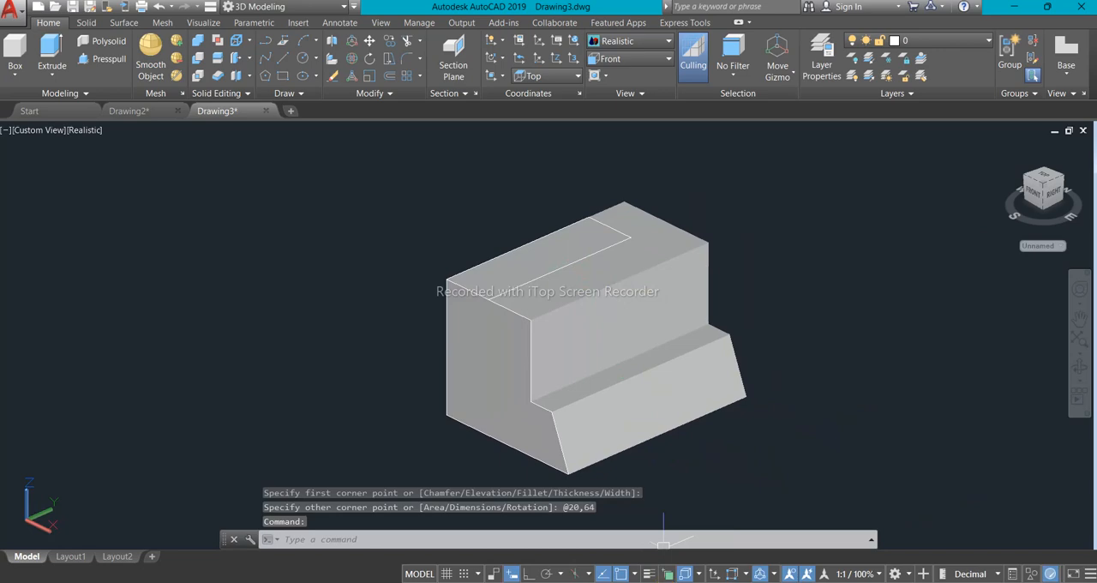
- Check the notch offsets in the reference image and move the rectangle 10 units along the top face's short edge, towards the stepped side
key("alt+Tab")
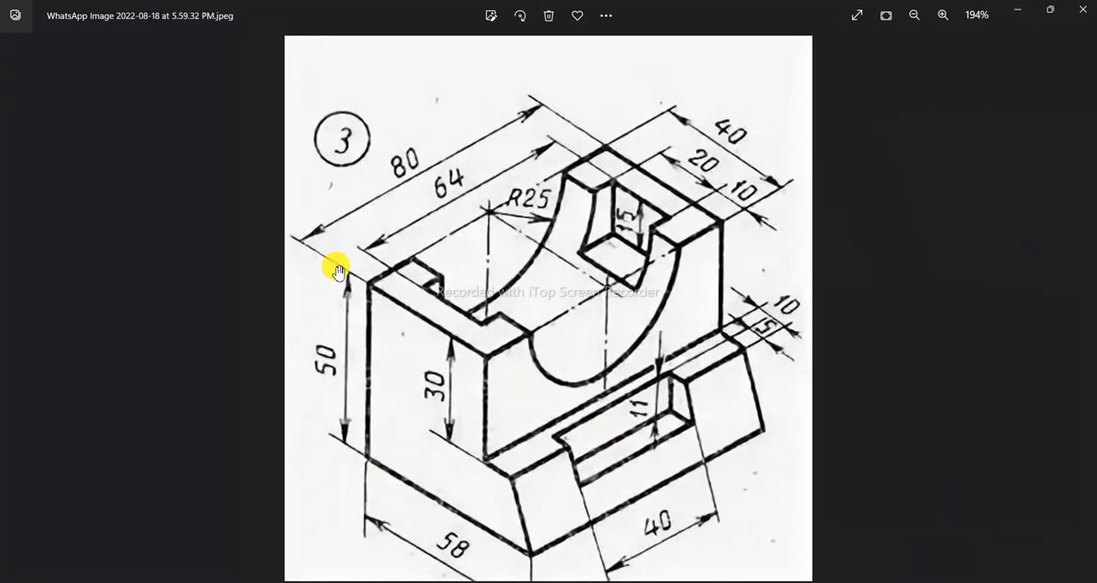
scroll(433, 287, "up", 1)
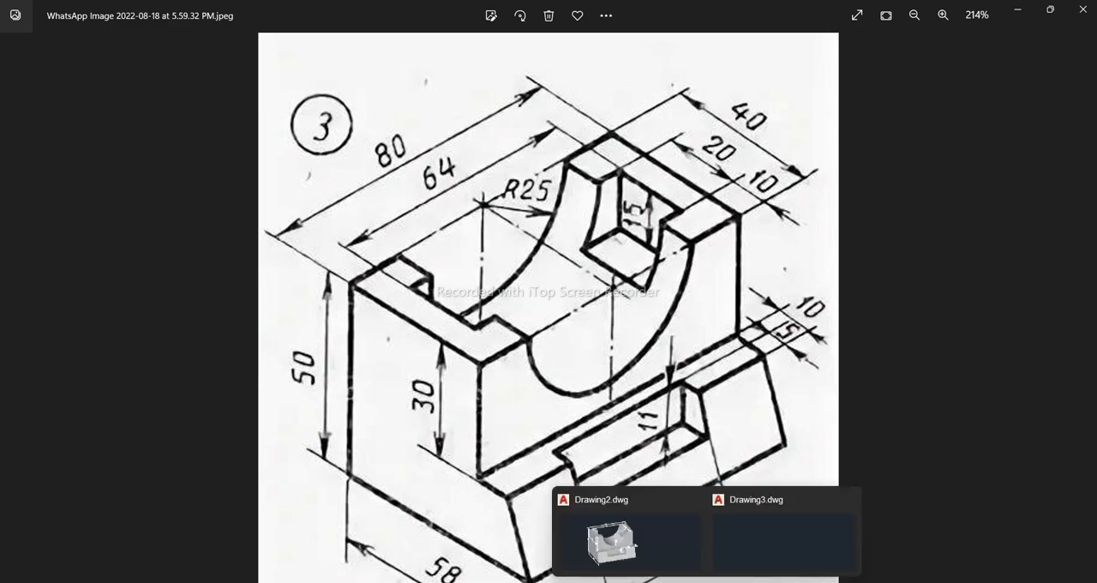
left_click(635, 579)
scroll(507, 245, "up", 5)
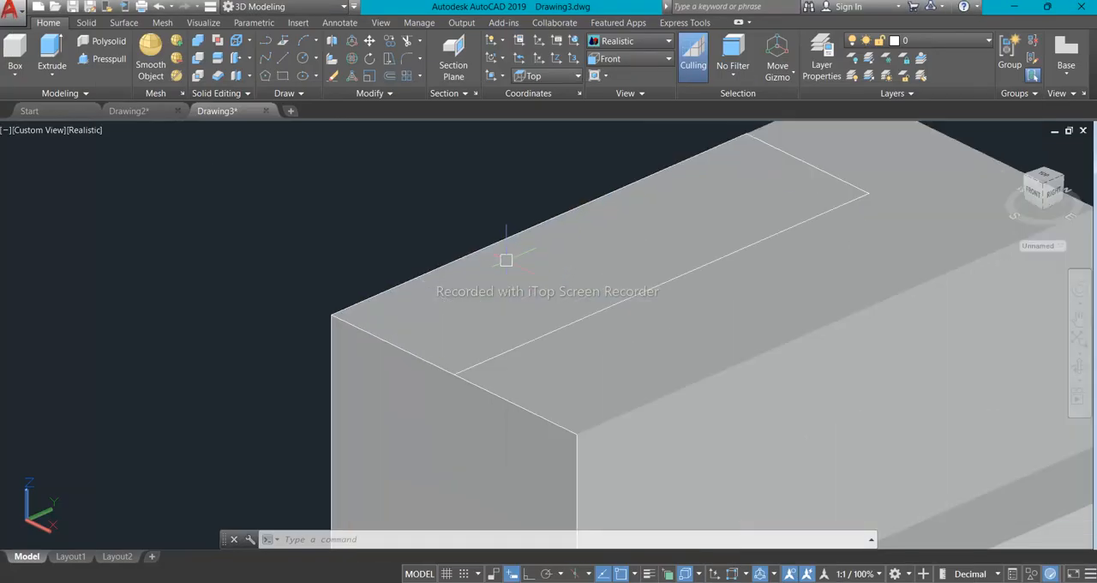
scroll(555, 347, "down", 2)
left_click(436, 326)
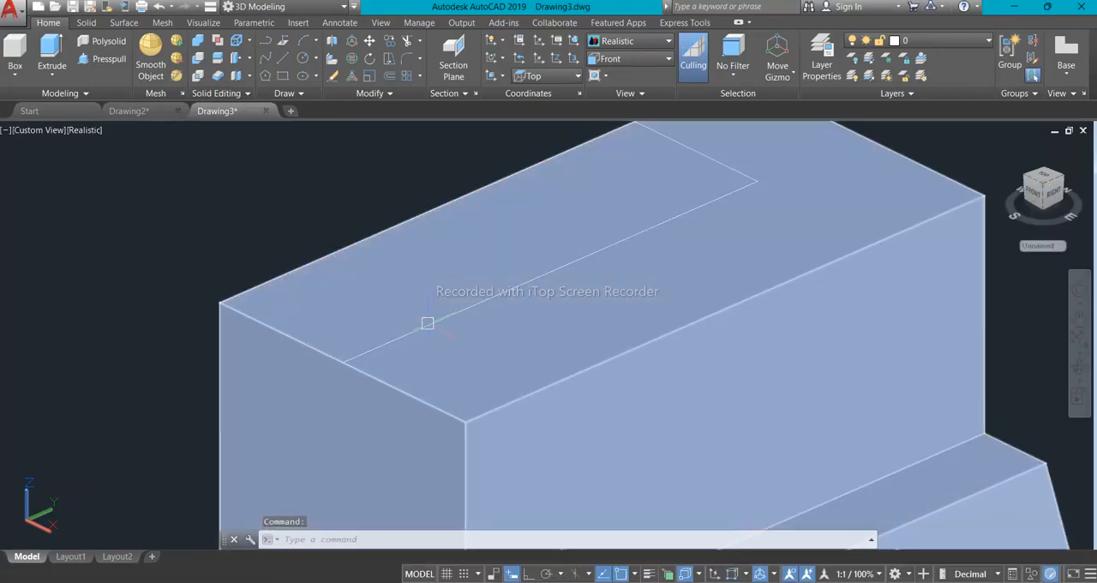
left_click(423, 324)
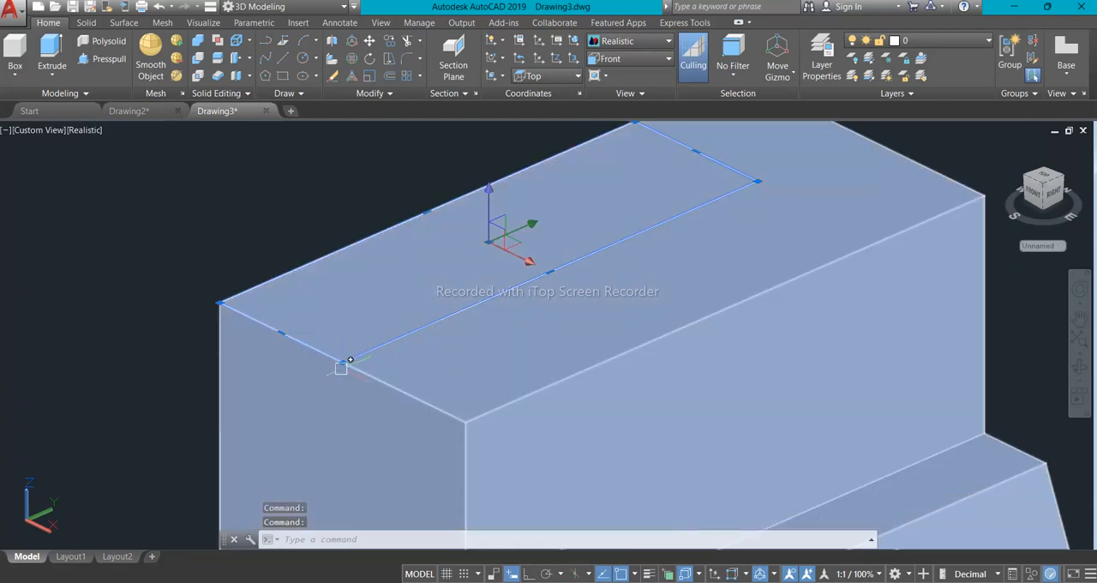
scroll(422, 355, "down", 2)
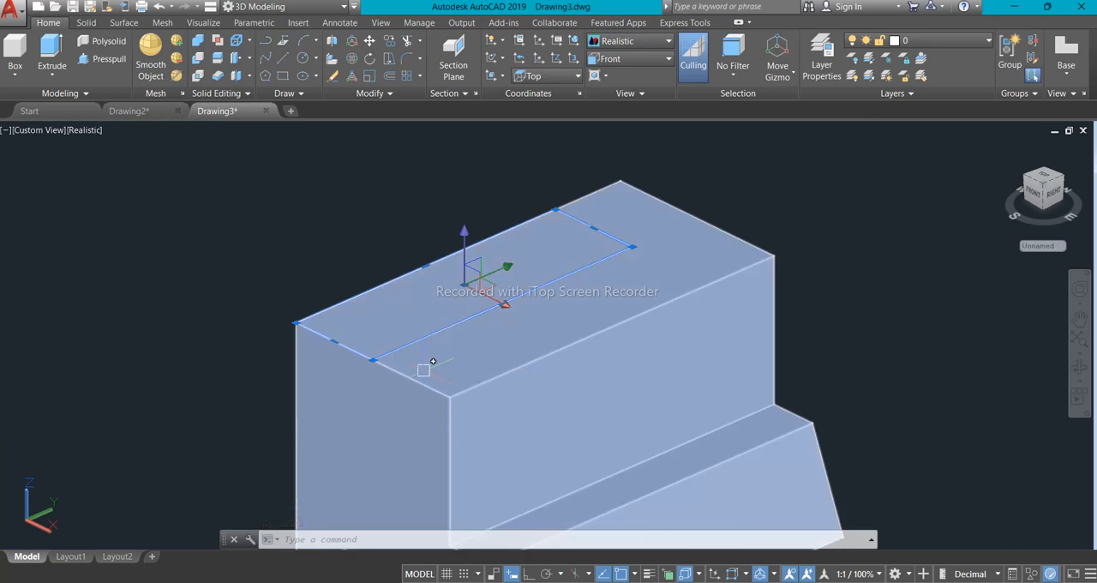
type("m")
key("Return")
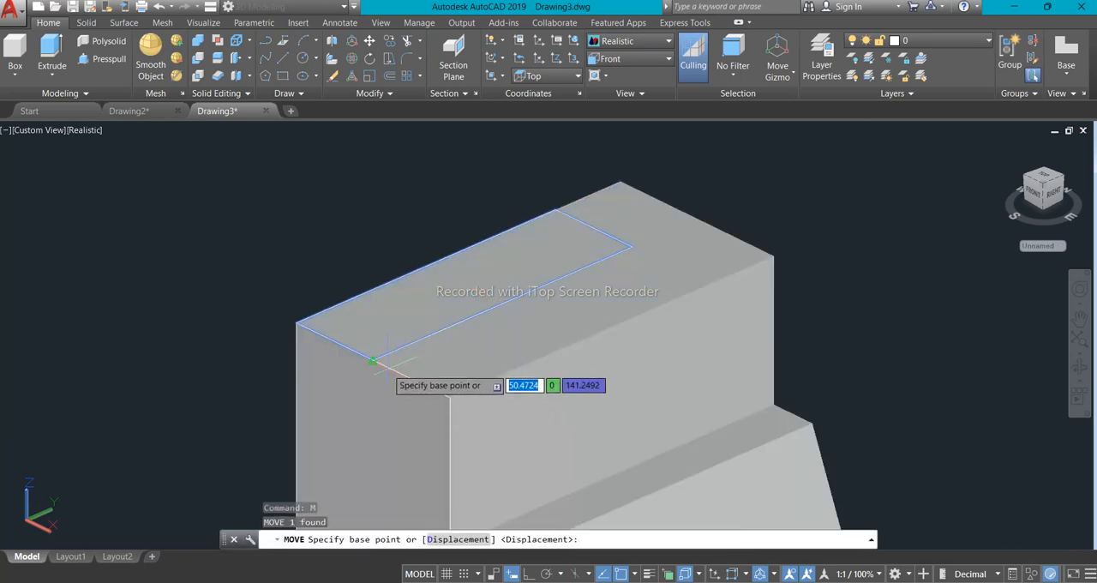
left_click(373, 360)
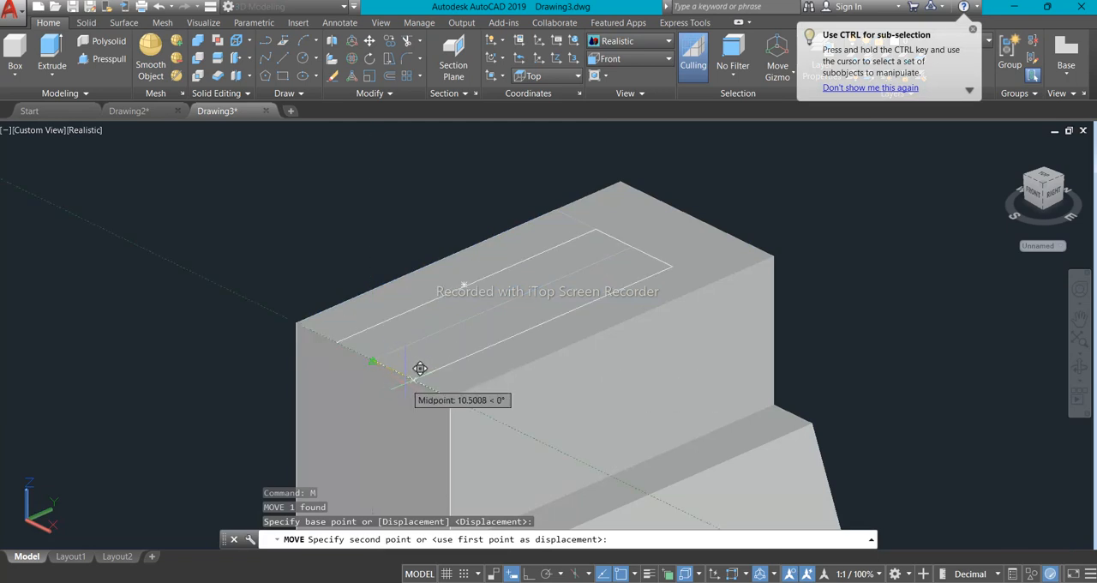
type("10")
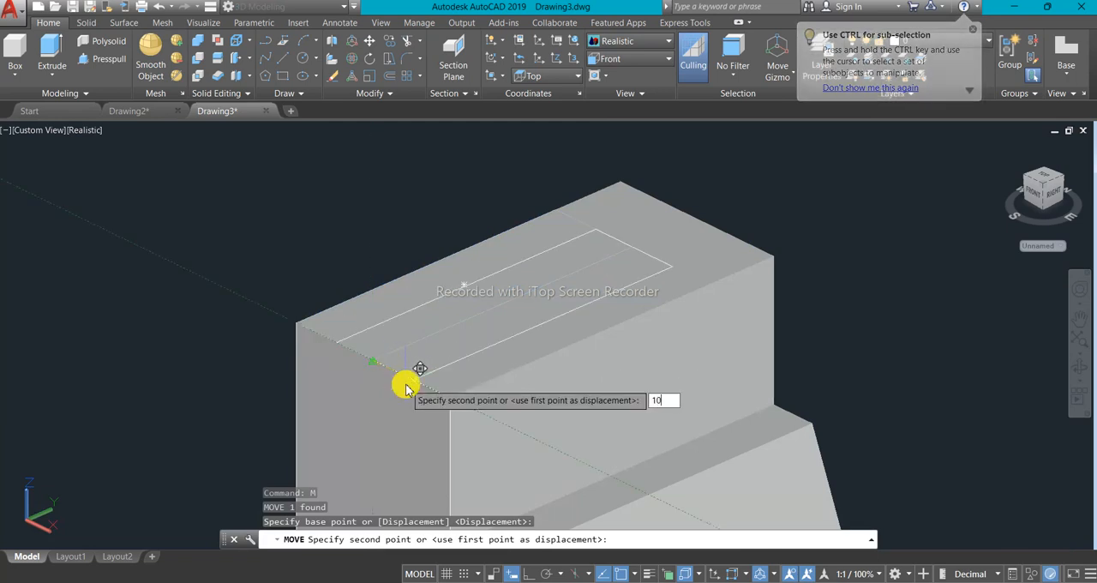
key("Return")
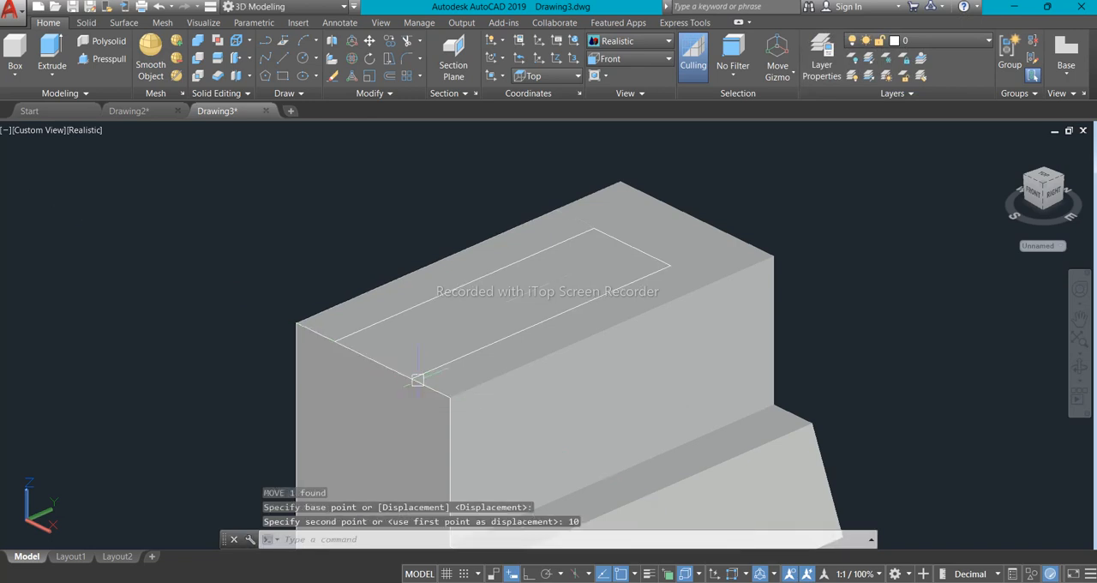
- Move the rectangle 8 units along the top face's long edge, inwards from the block's near end
scroll(437, 345, "up", 1)
scroll(438, 348, "down", 2)
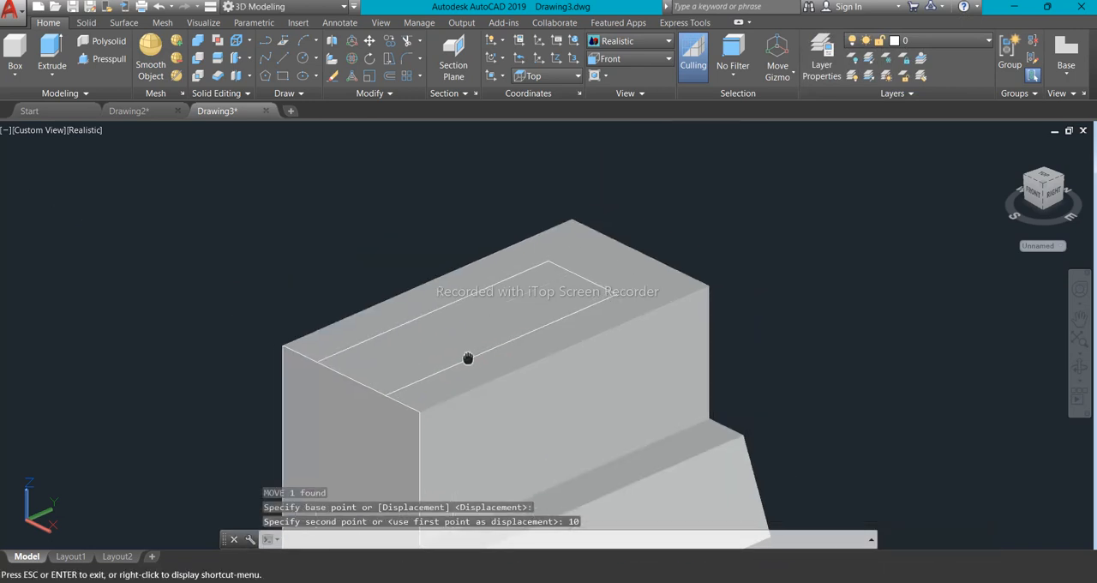
left_click(489, 361)
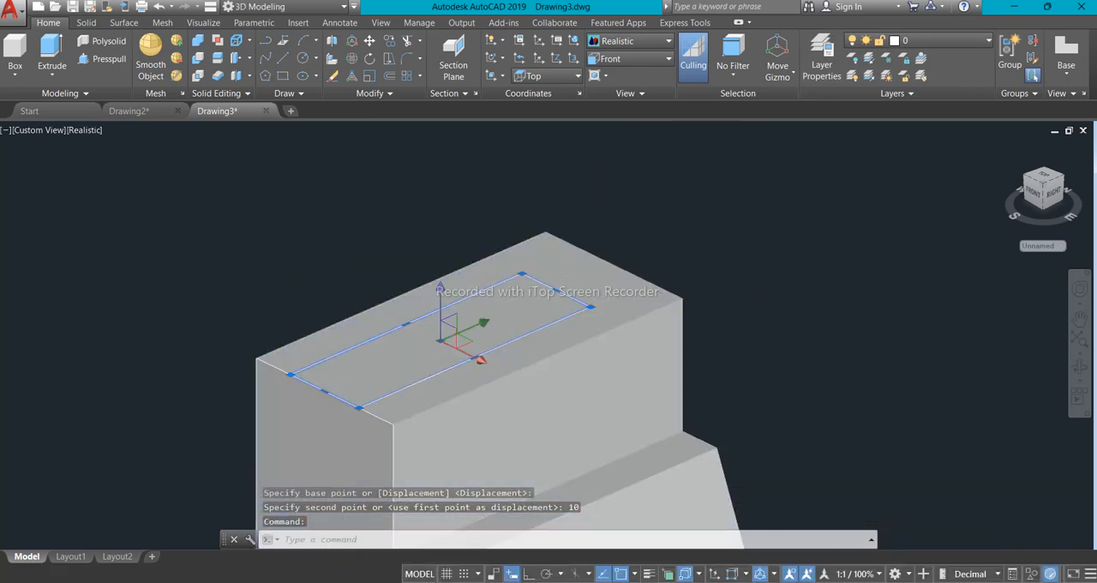
left_click(474, 355)
left_click(359, 408)
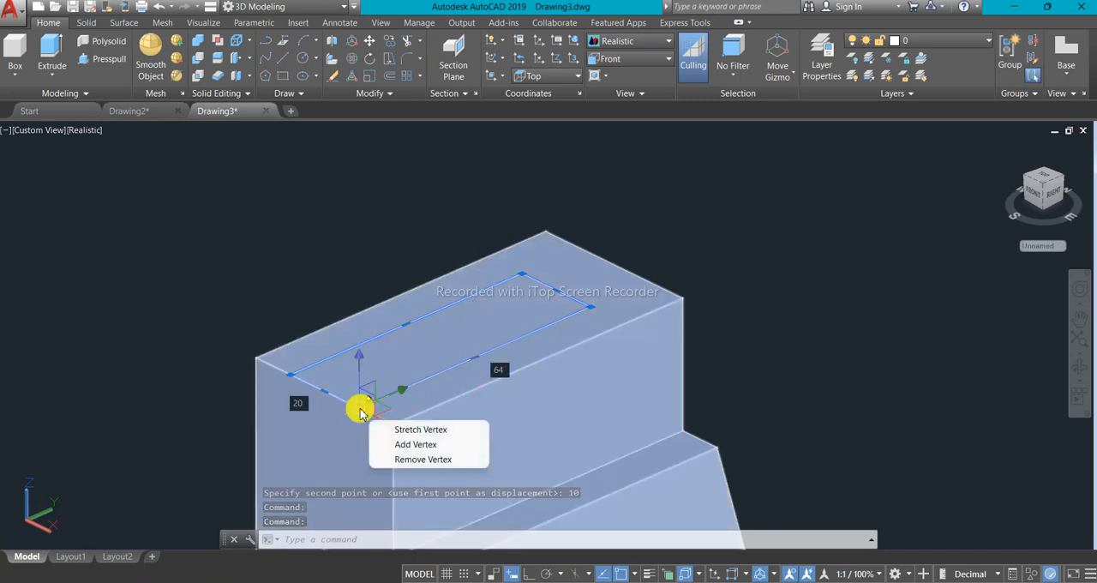
type("M")
key("Return")
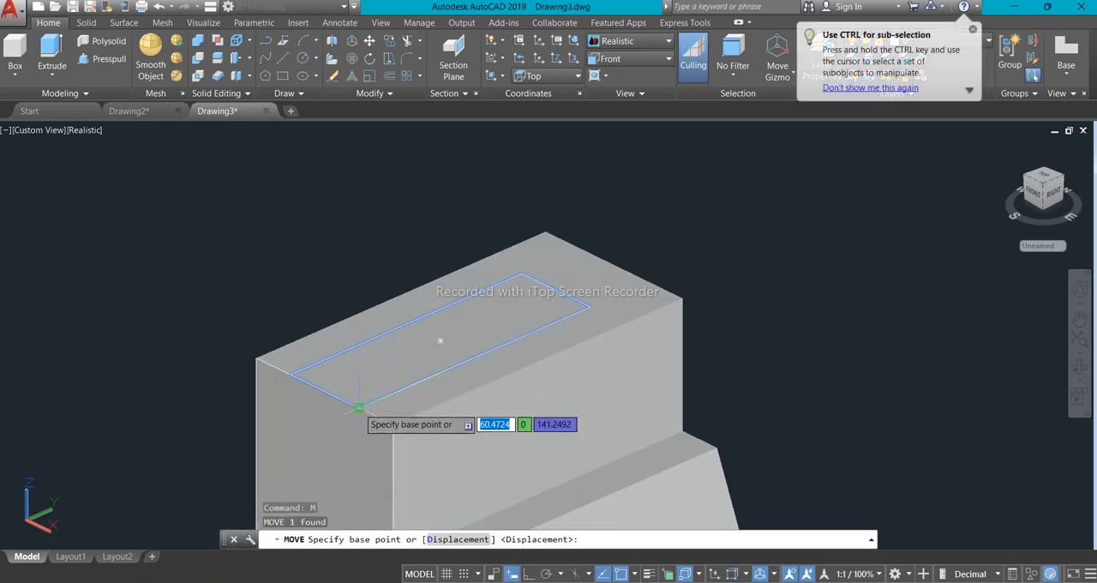
left_click(356, 406)
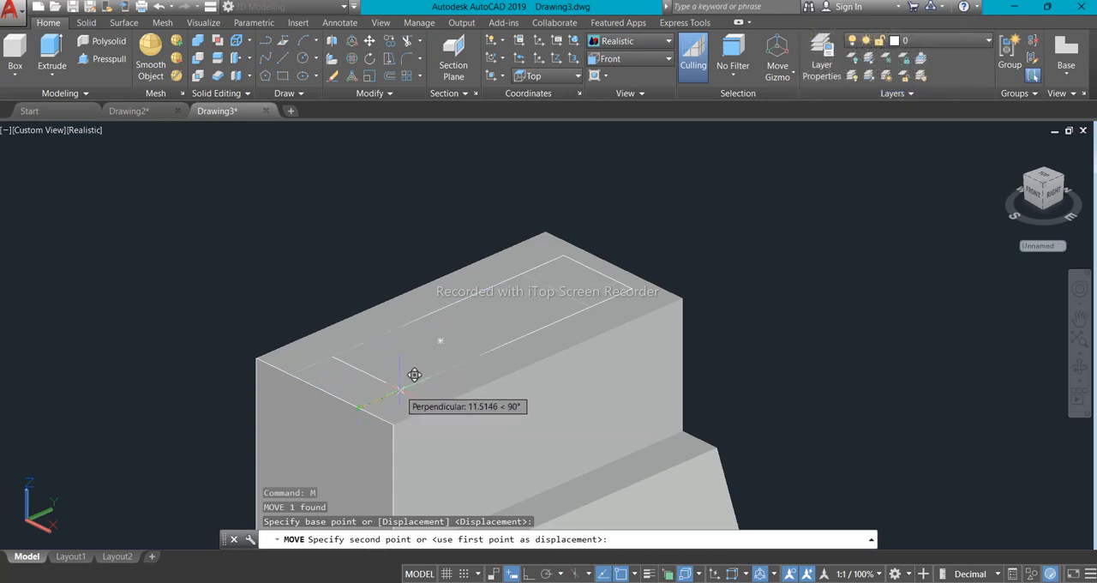
type("8")
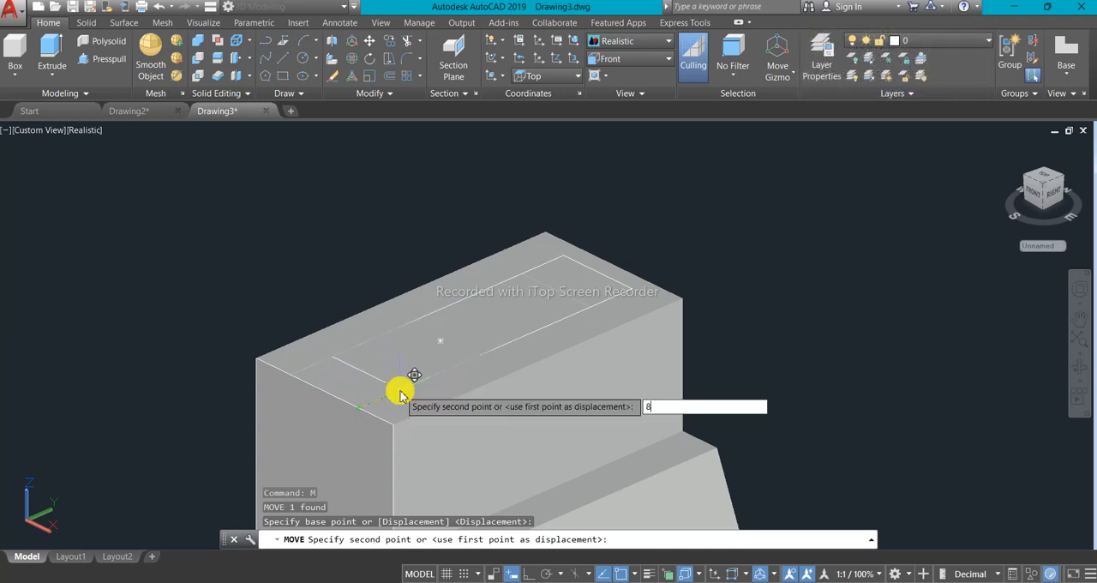
key("Return")
scroll(423, 403, "down", 4)
scroll(422, 402, "up", 3)
middle_click_drag(428, 391, 456, 359)
scroll(455, 359, "up", 2)
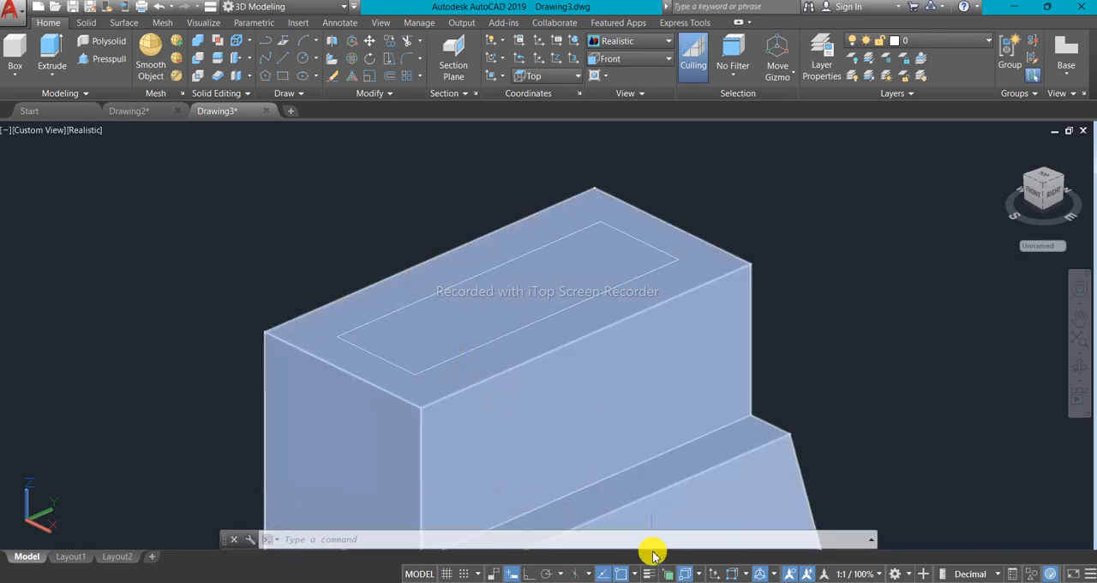
- Examine the semicircular cutout and notch dimensions in the reference image, return to the model and bring the whole block into view
left_click(671, 582)
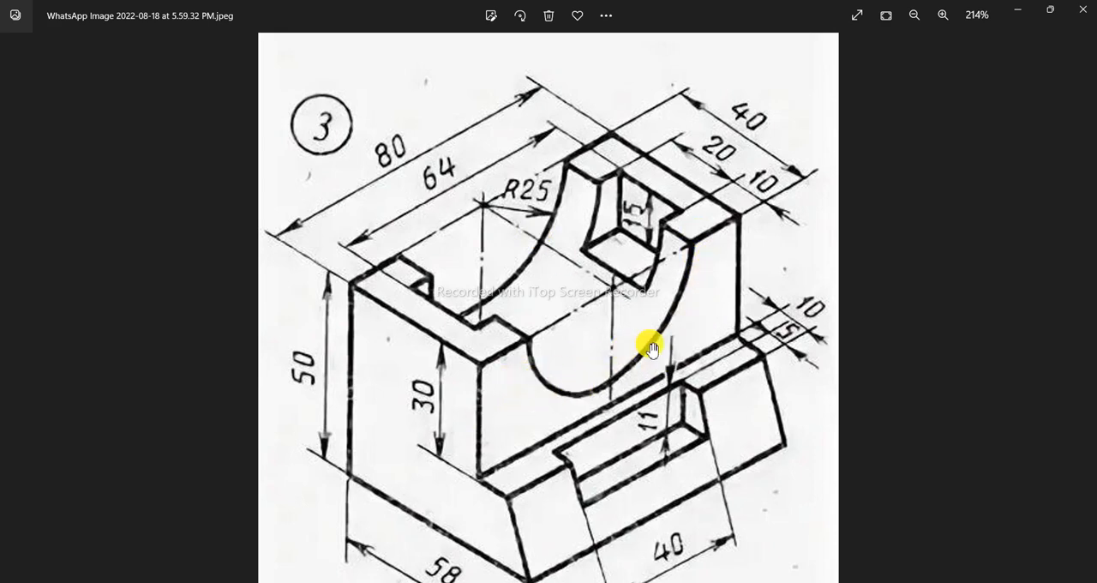
scroll(648, 344, "down", 1)
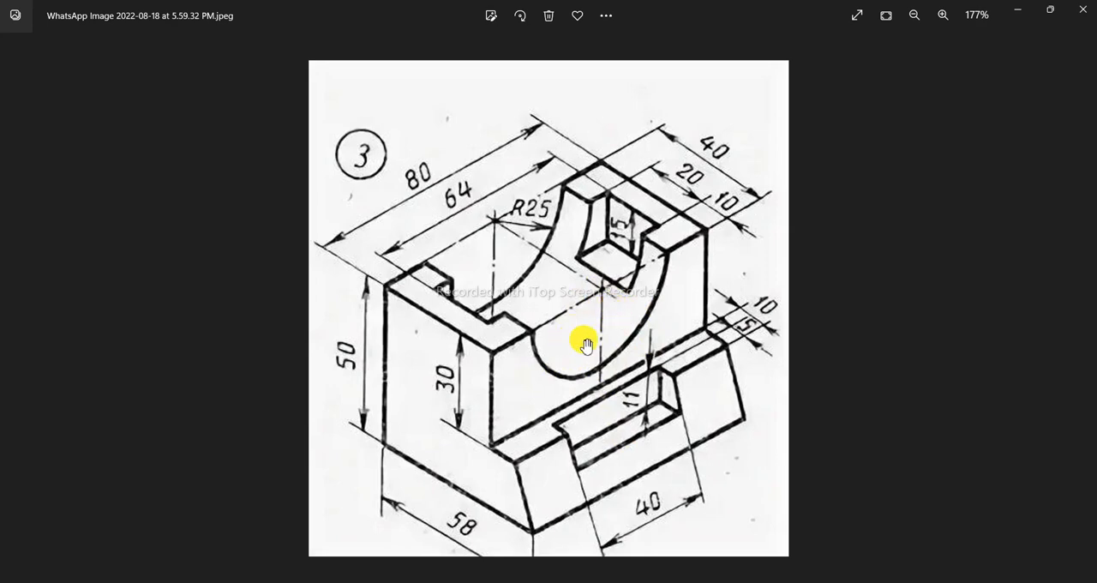
scroll(583, 342, "up", 1)
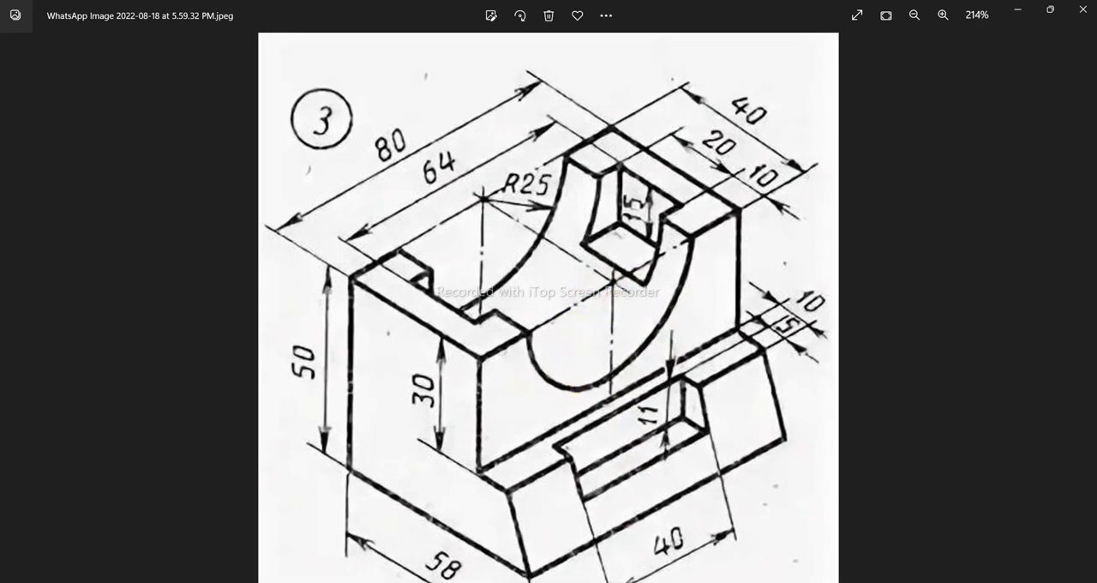
left_click(675, 582)
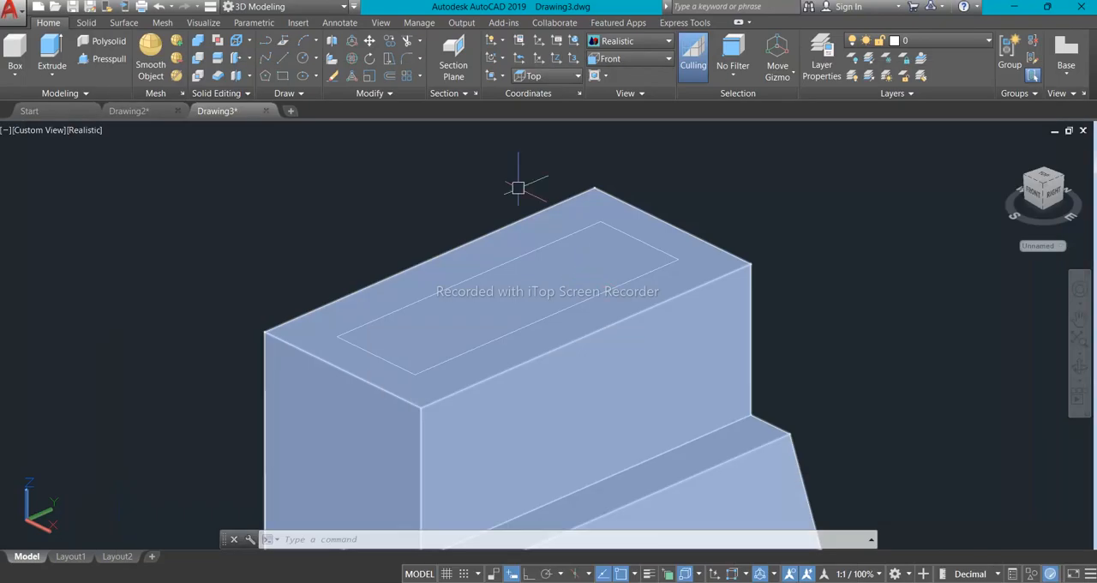
scroll(524, 241, "down", 2)
scroll(544, 320, "up", 3)
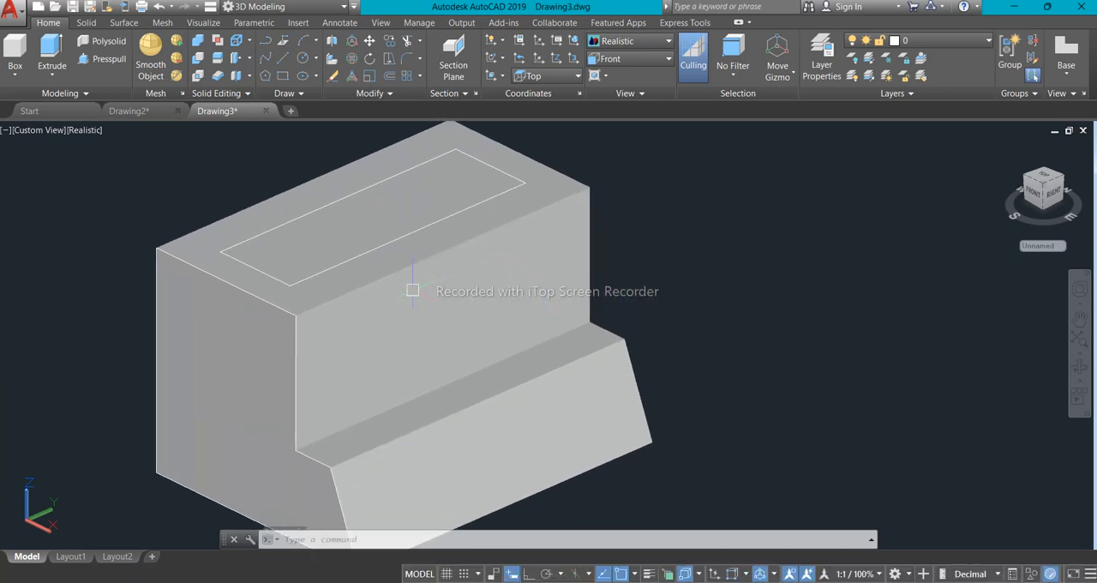
scroll(413, 290, "down", 2)
middle_click_drag(336, 255, 350, 267)
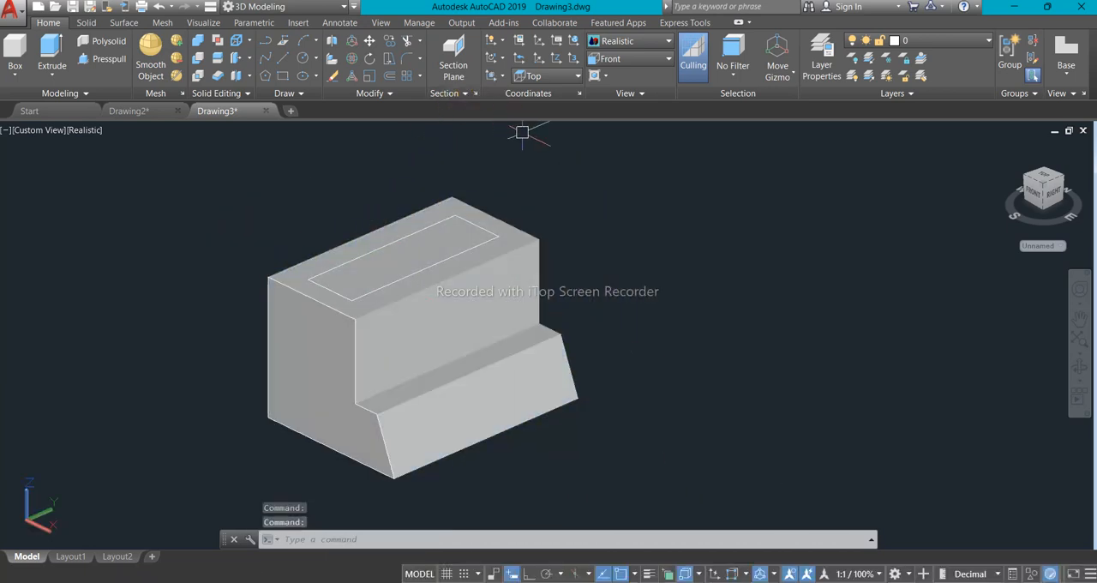
- Align the UCS to the block's upper vertical face, above the stepped base, accepting the default orientation
left_click(503, 75)
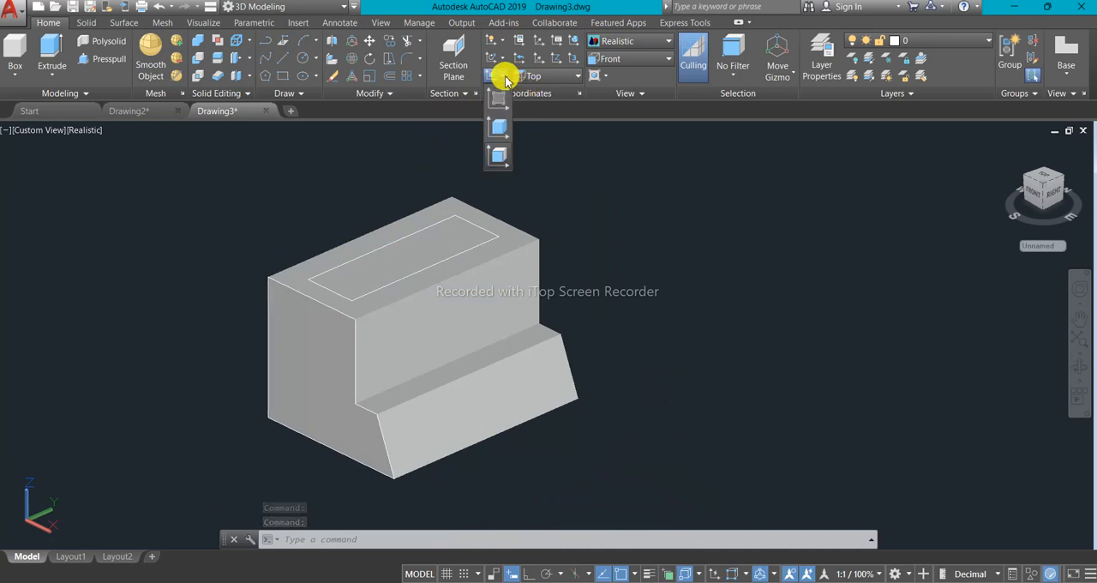
left_click(495, 155)
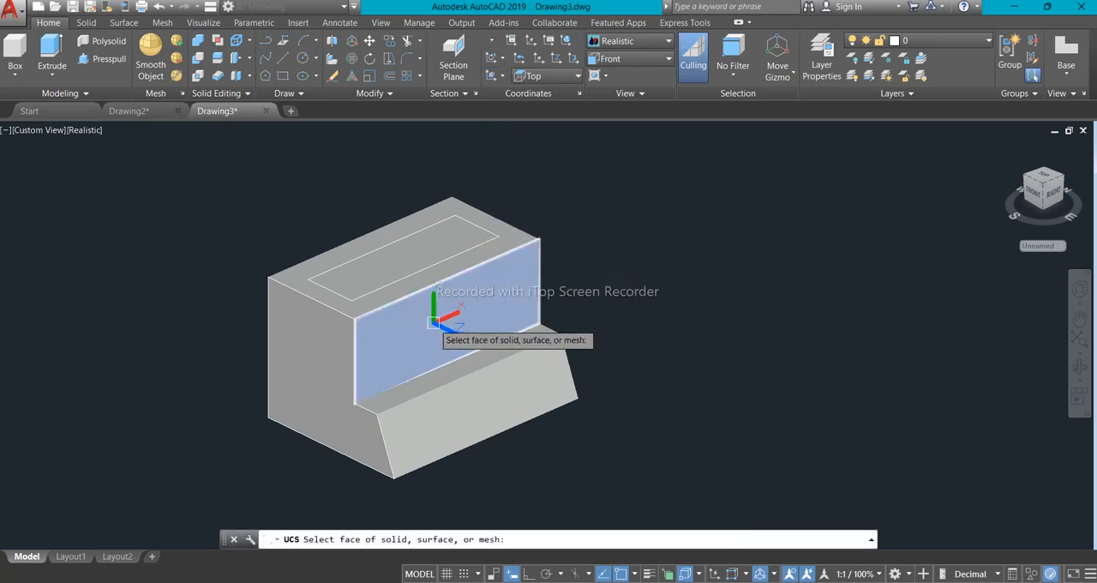
scroll(420, 341, "up", 3)
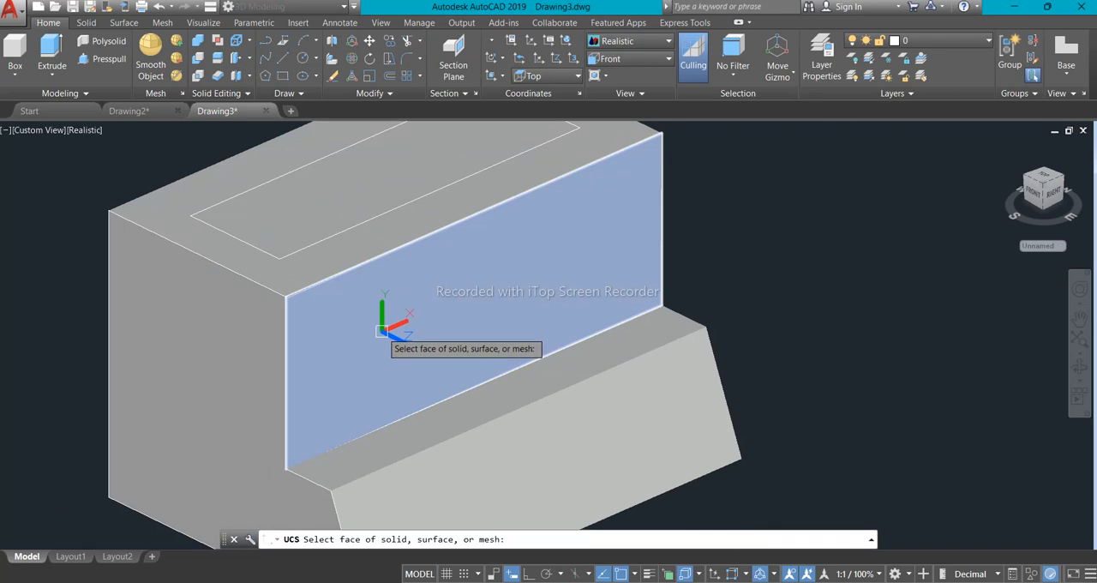
left_click(457, 349)
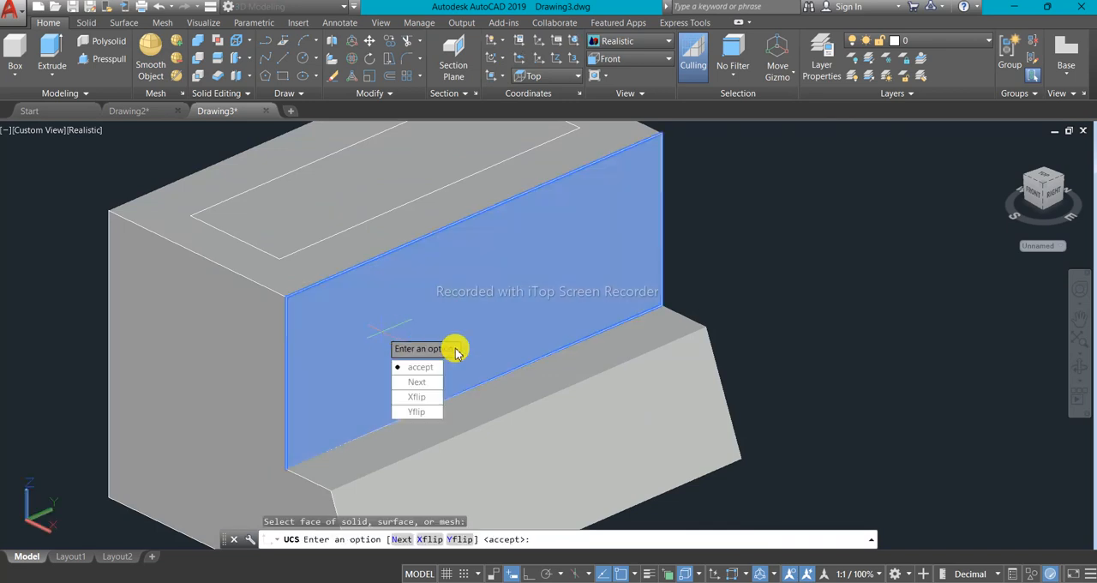
key("Return")
scroll(378, 346, "down", 2)
scroll(378, 315, "up", 3)
scroll(418, 315, "down", 2)
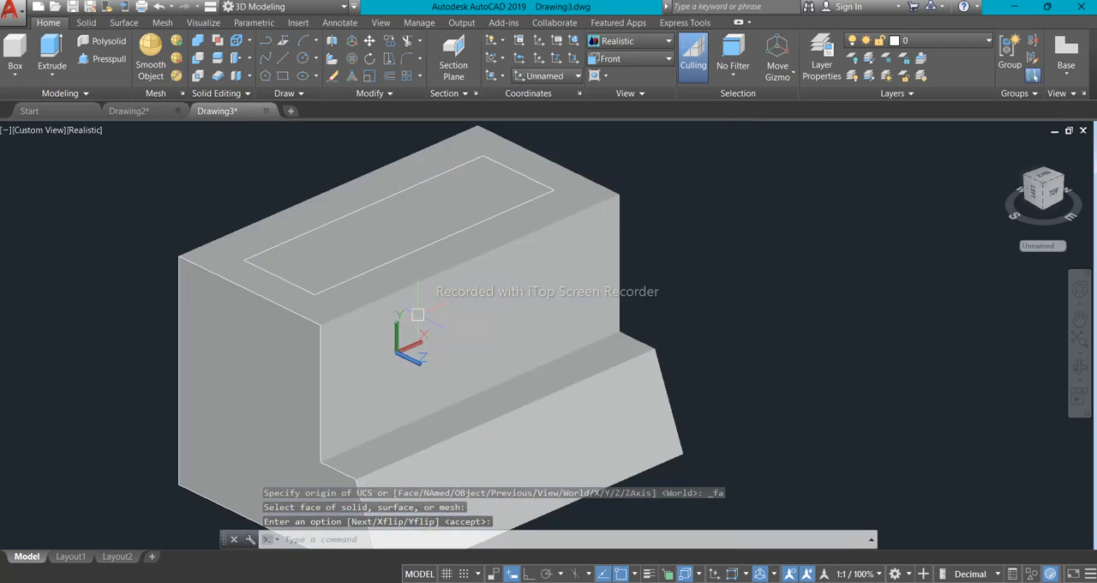
key("Return")
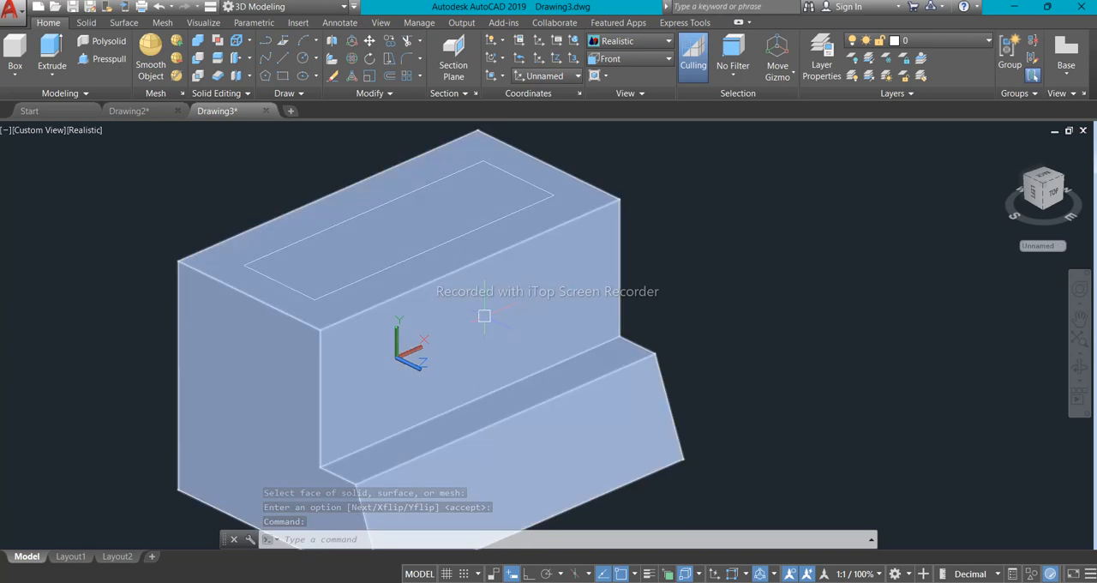
- Draw a circle of radius 25 on the upper vertical face, centred on the midpoint of its top edge
type("c")
key("Return")
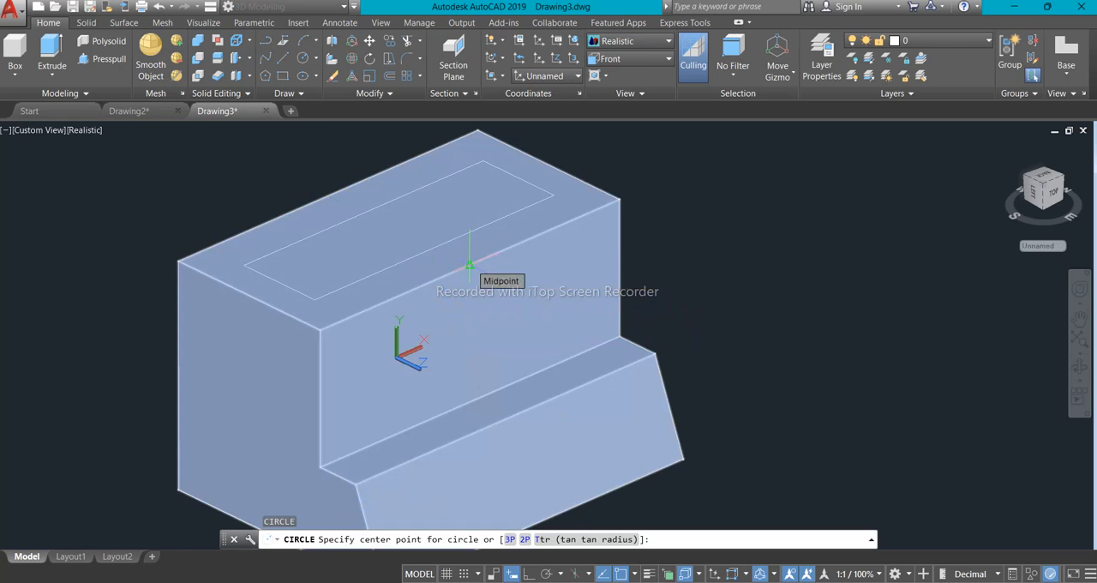
left_click(470, 266)
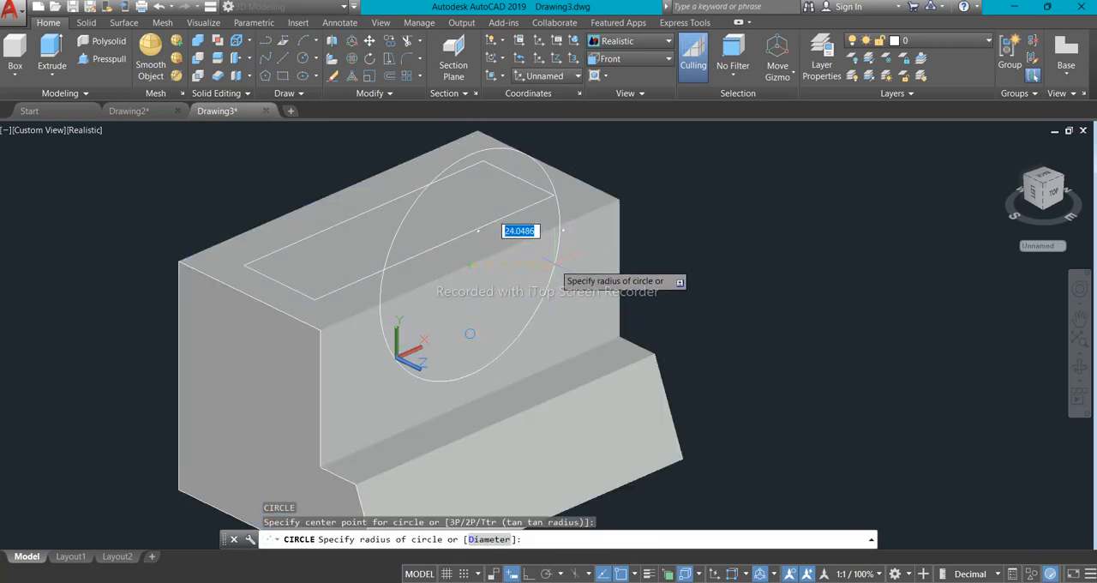
type("25")
key("Return")
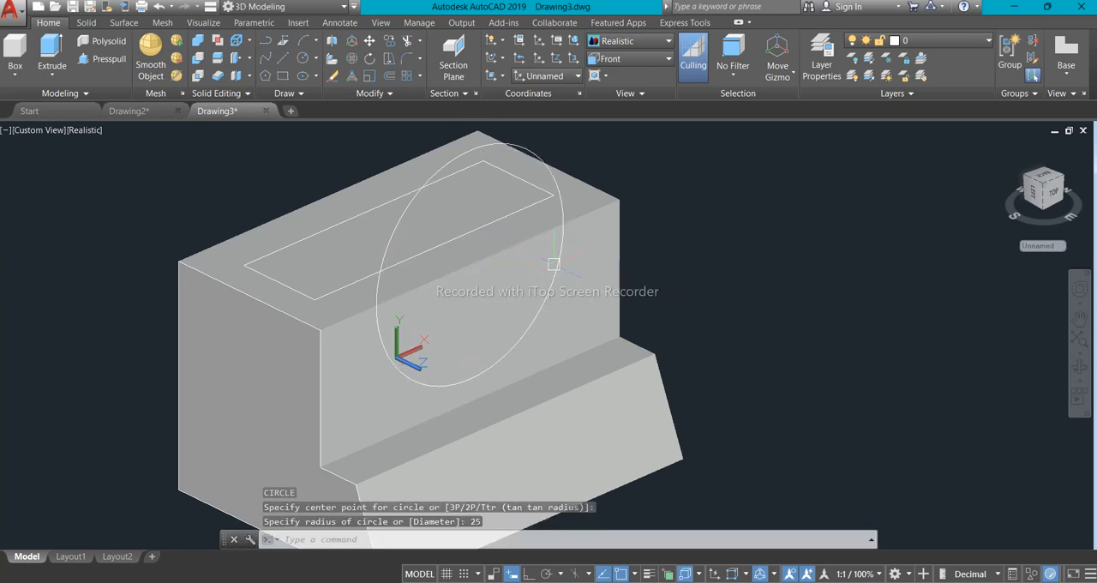
- Presspull the lower half of the circle through the block's full depth to cut the semicircular channel
scroll(529, 296, "down", 2)
scroll(518, 302, "down", 3)
scroll(519, 302, "up", 6)
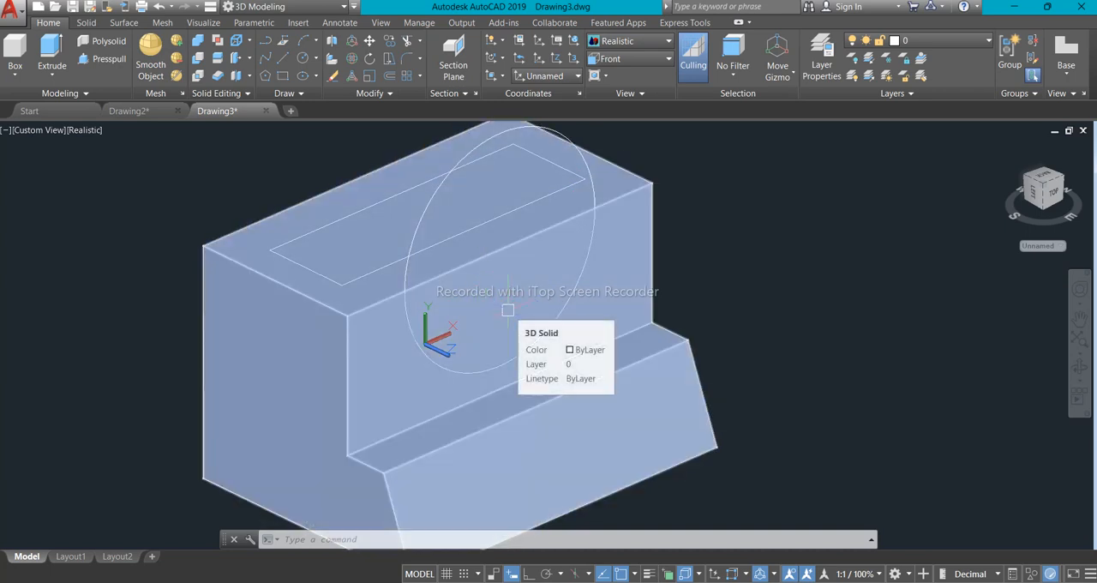
scroll(510, 309, "down", 2)
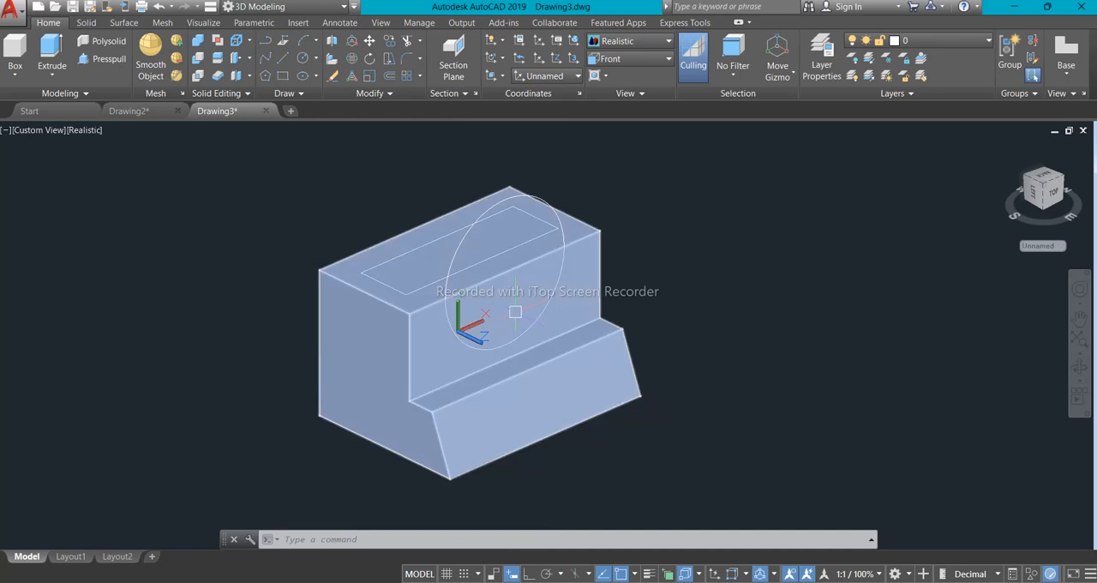
left_click(102, 58)
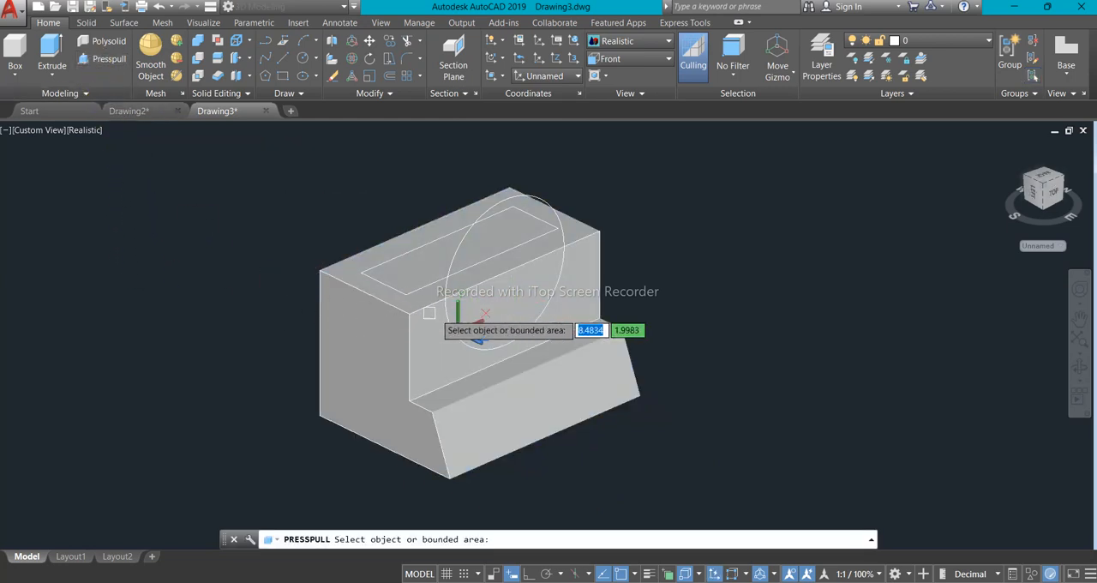
left_click(522, 300)
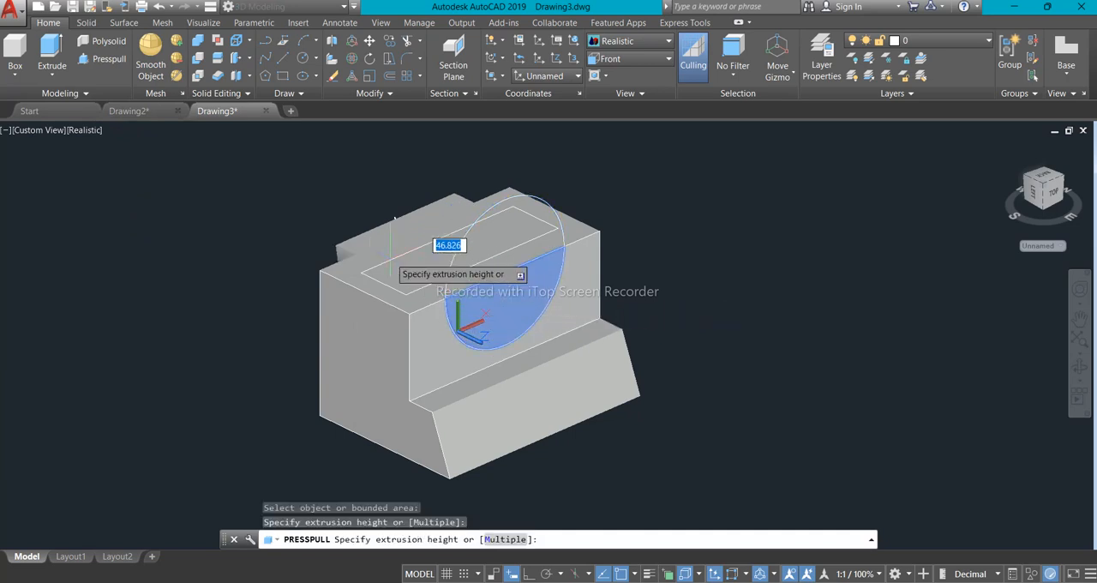
middle_click_drag(343, 233, 460, 250, "shift")
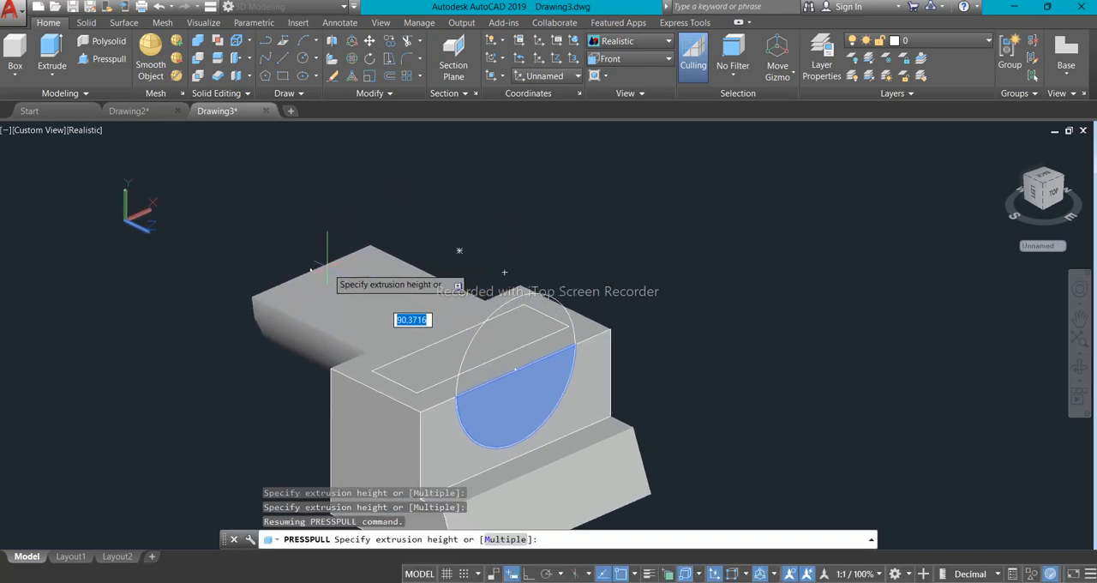
left_click(459, 250)
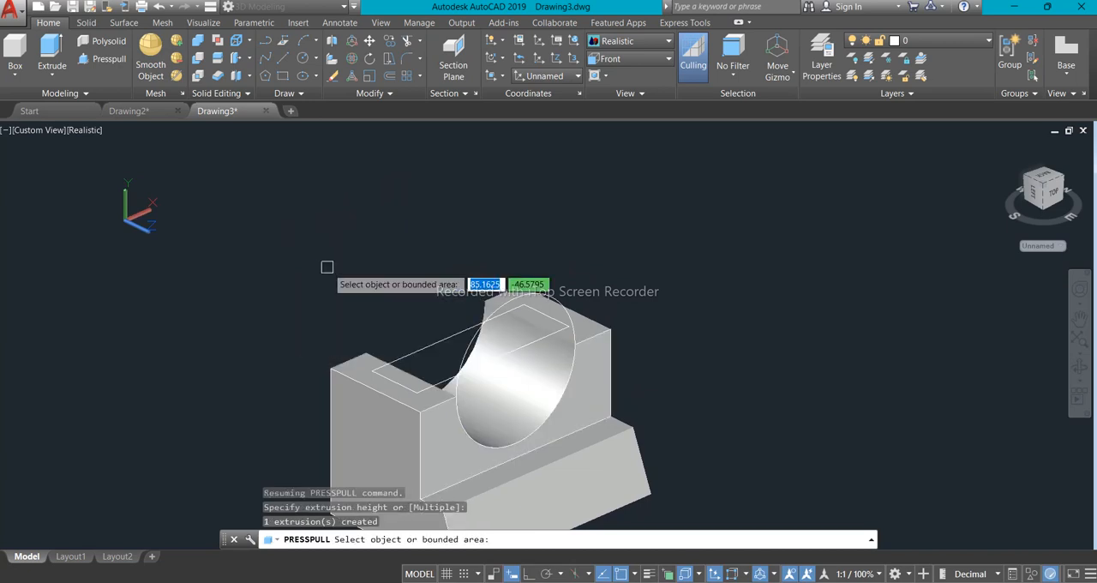
mouse_move(436, 369)
middle_mouse_down()
mouse_move(466, 343)
mouse_move(436, 301)
mouse_move(495, 326)
mouse_move(428, 339)
mouse_move(483, 357)
mouse_move(472, 341)
mouse_move(417, 368)
mouse_move(436, 380)
middle_mouse_up()
scroll(428, 339, "up", 2)
scroll(466, 372, "down", 2)
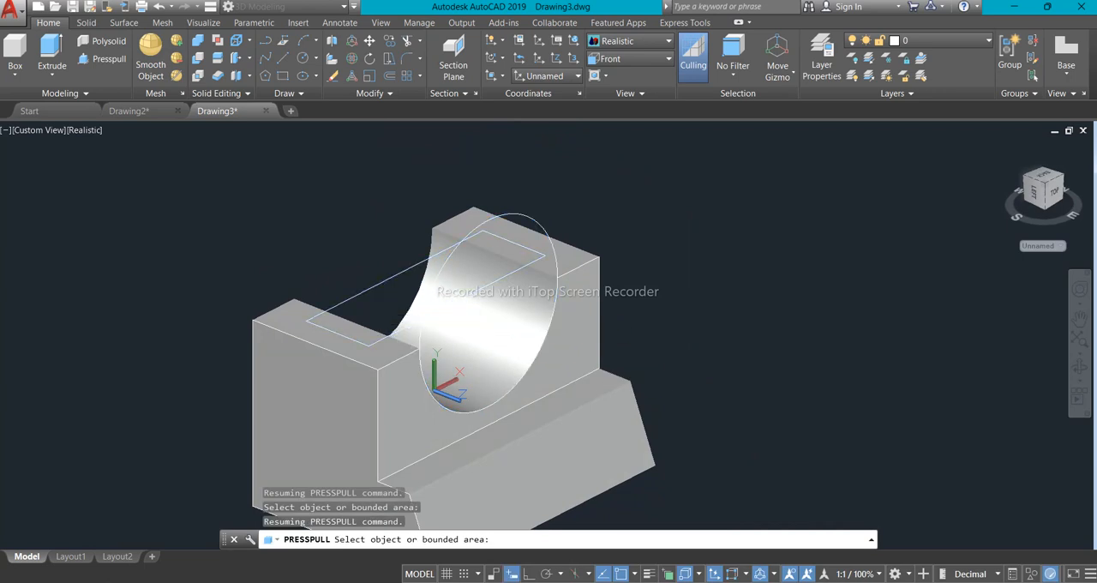
key("Escape")
- Presspull the rectangle on the block's top face 15 units downwards into a solid
left_click(101, 62)
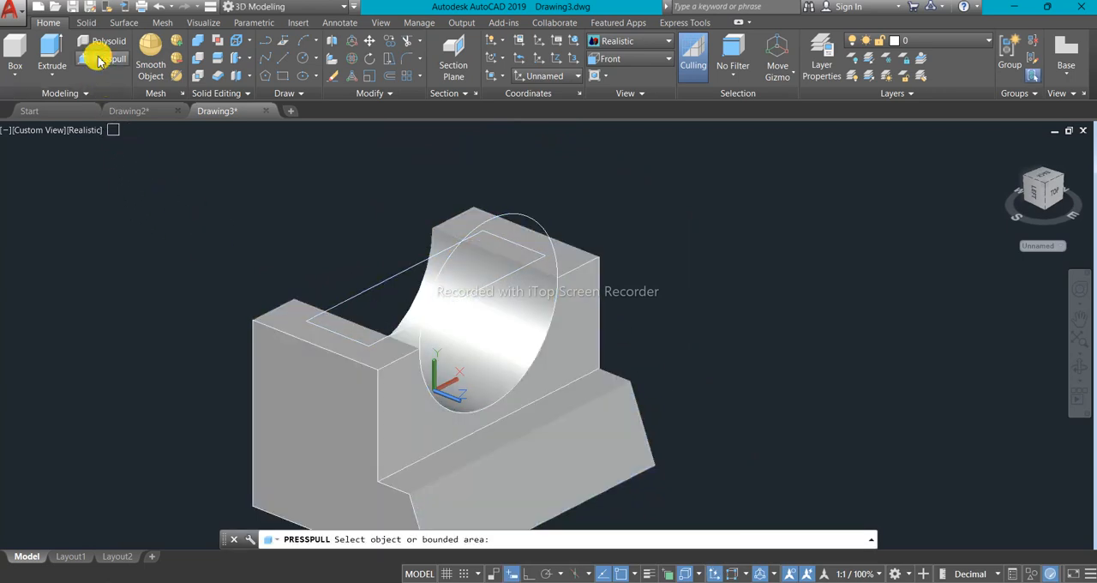
left_click(385, 279)
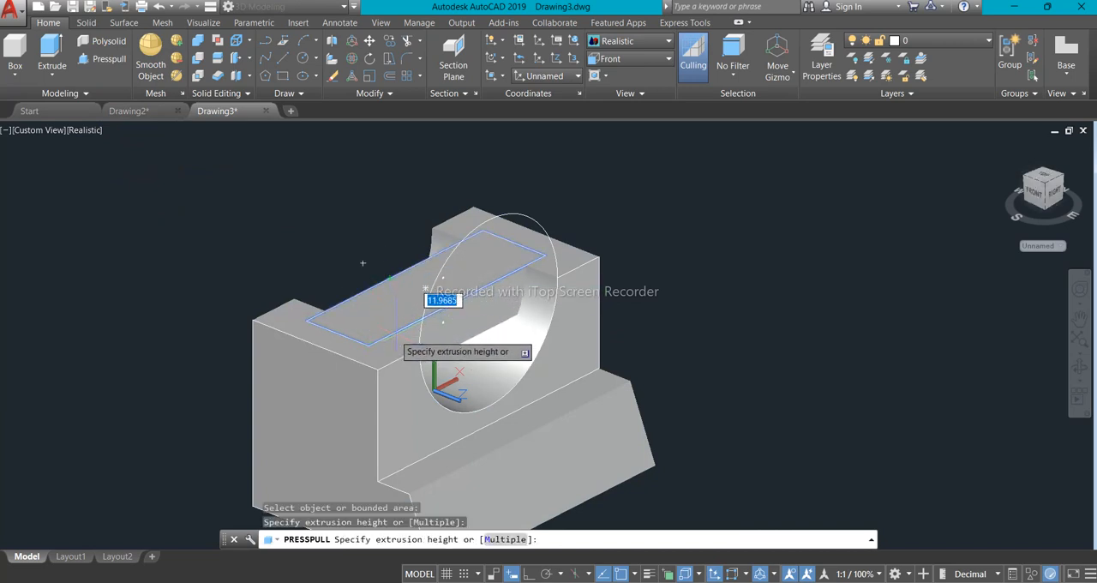
type("15")
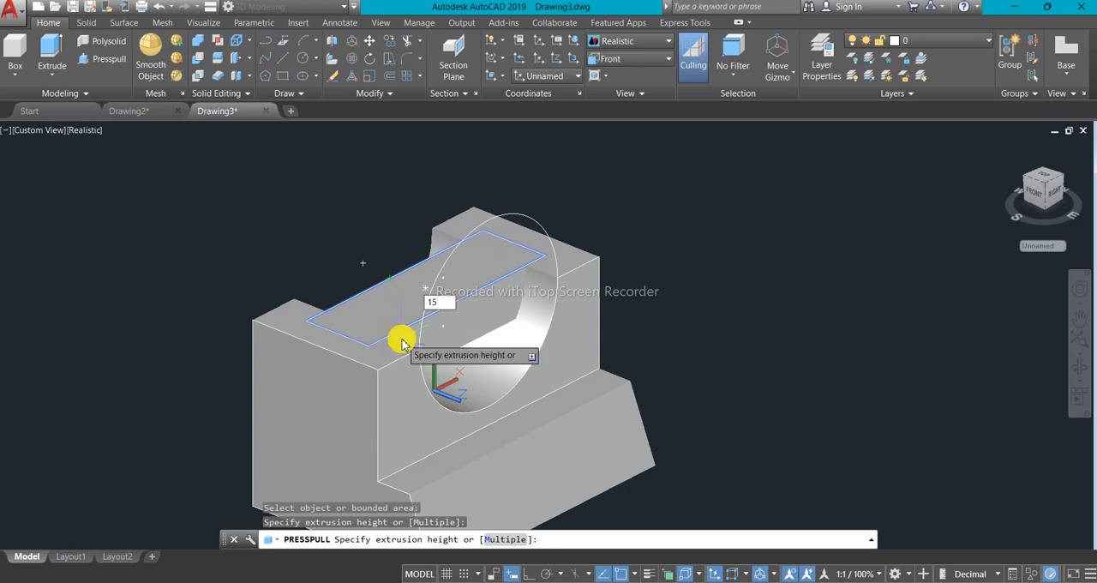
key("Return")
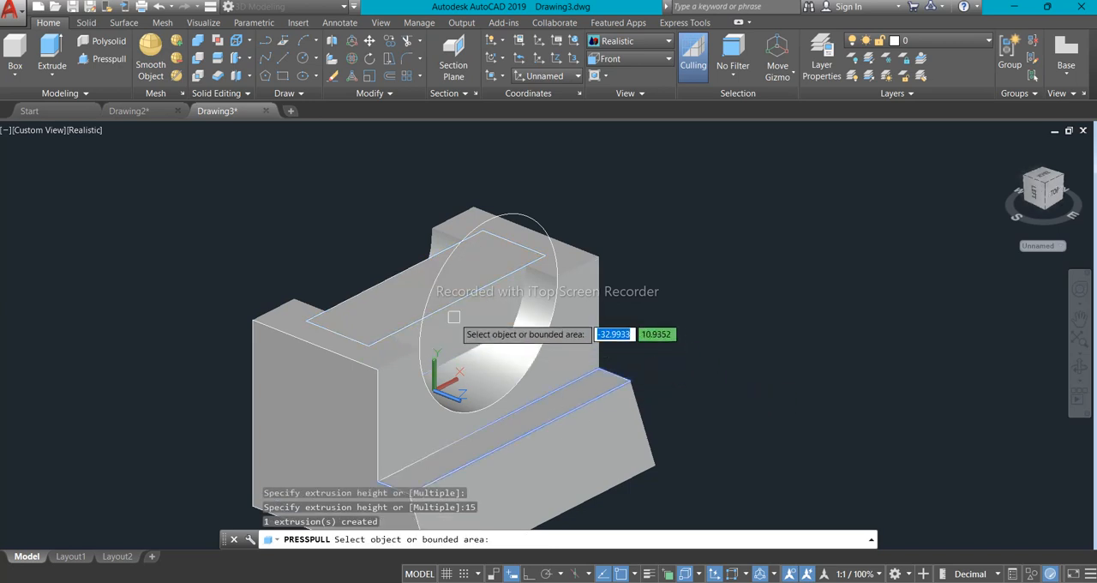
- Subtract the 15-unit-deep rectangular solid from the block to form the notches at both ends of the semicircular cutout
scroll(428, 304, "up", 3)
scroll(523, 314, "down", 2)
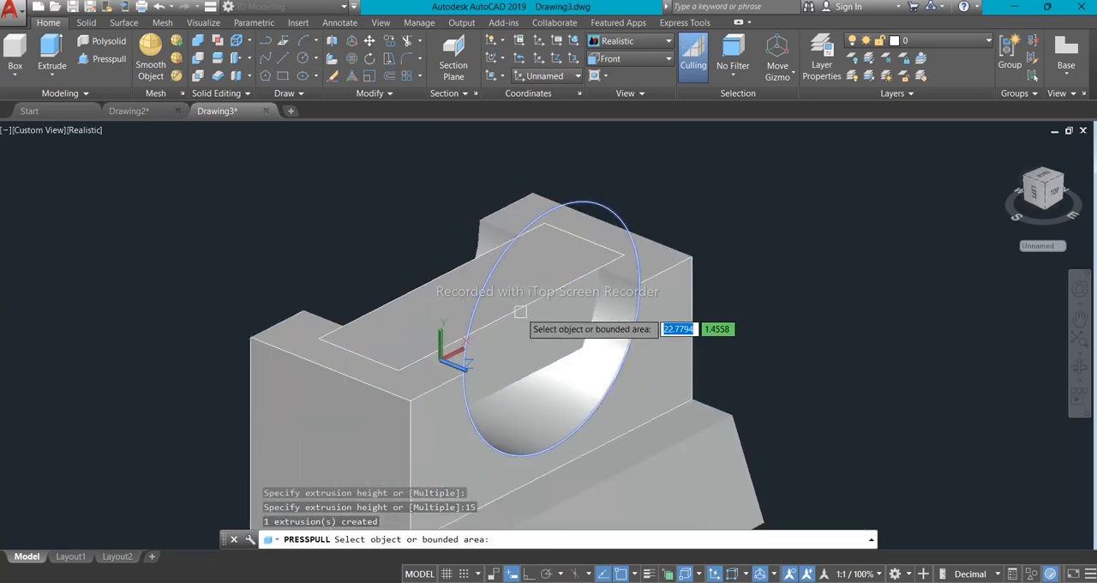
middle_click_drag(541, 333, 524, 335, "shift")
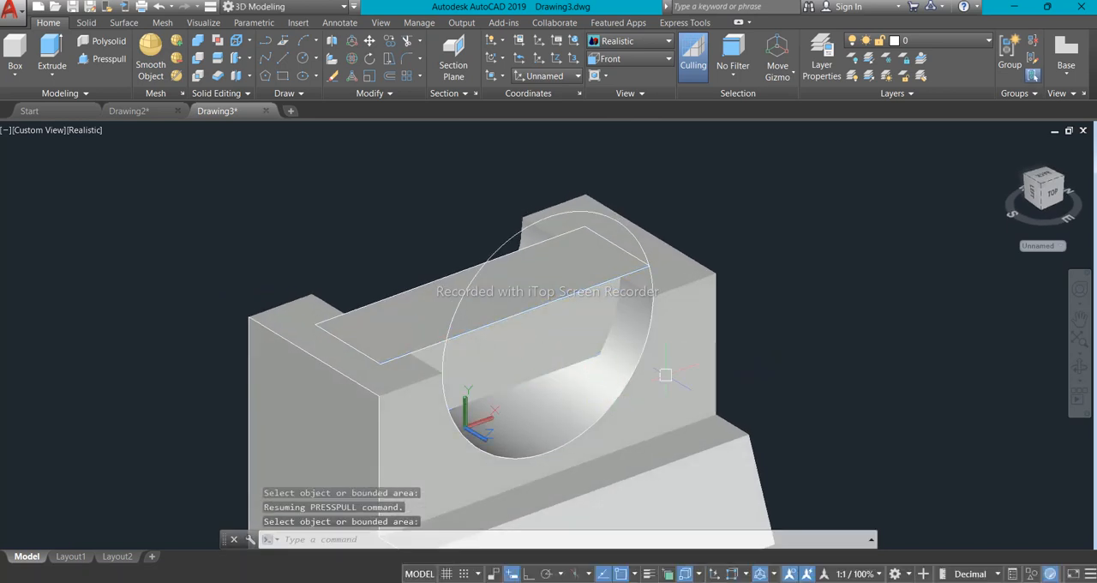
scroll(665, 378, "down", 5)
scroll(597, 355, "up", 5)
middle_click_drag(597, 356, 416, 312)
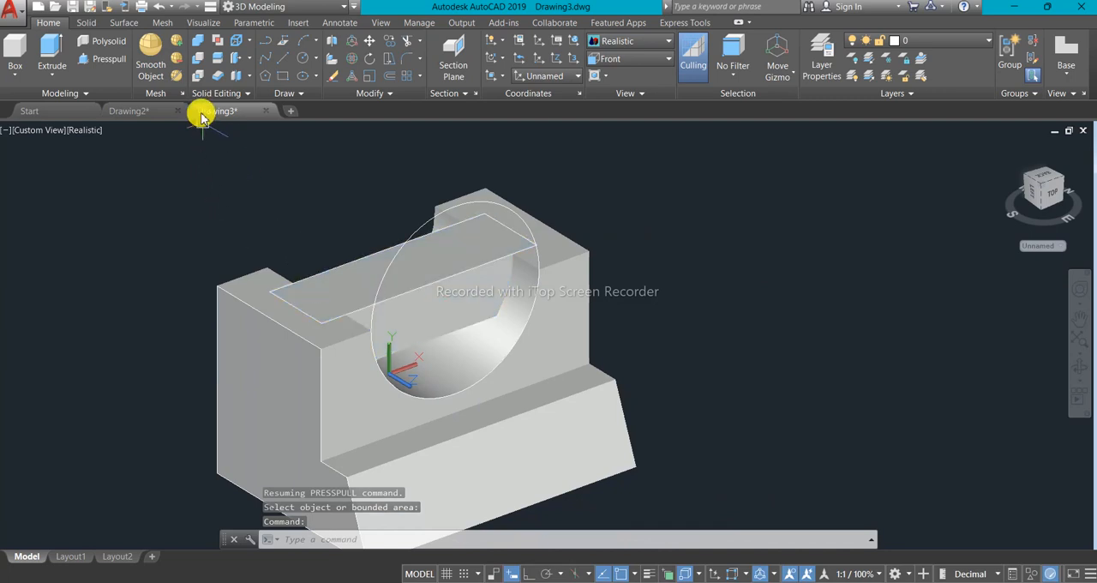
left_click(197, 65)
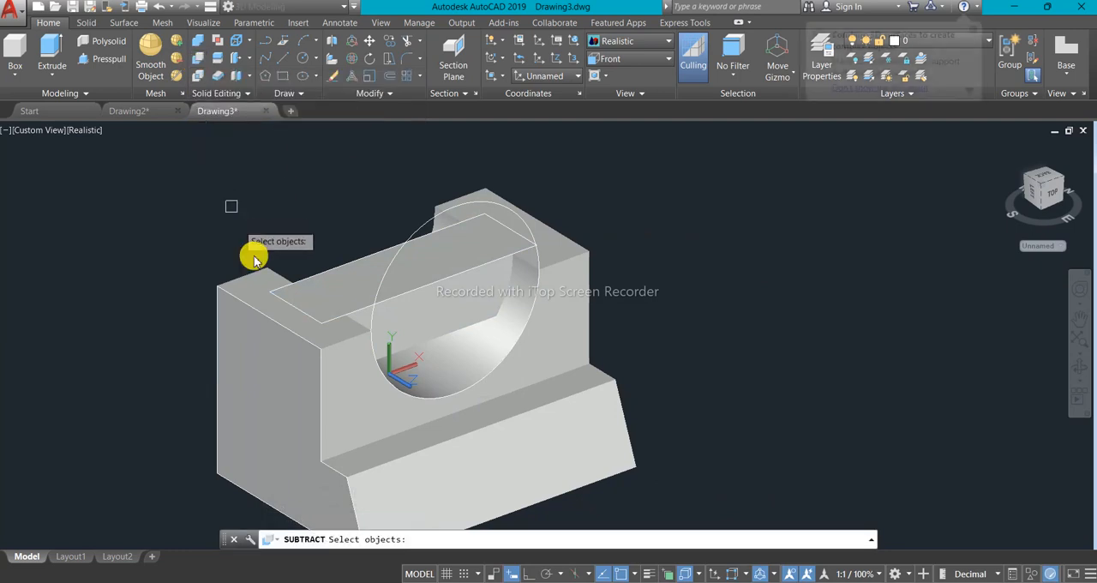
left_click(299, 362)
key("Return")
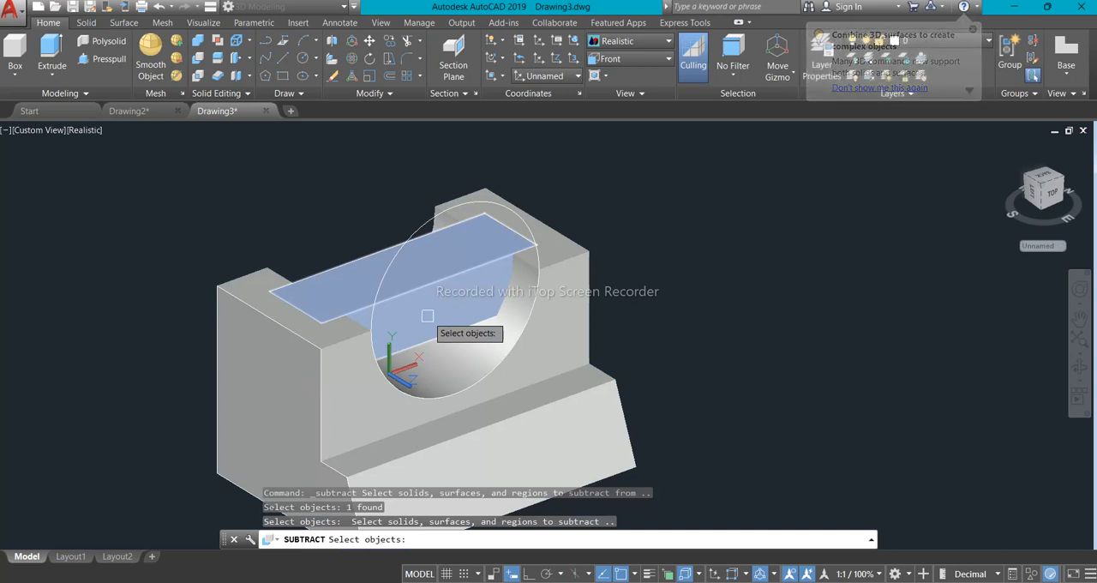
left_click(427, 315)
key("Return")
- Inspect the cut notches in the model and check the sloped base's notch dimensions in the reference image
middle_click_drag(337, 277, 439, 306)
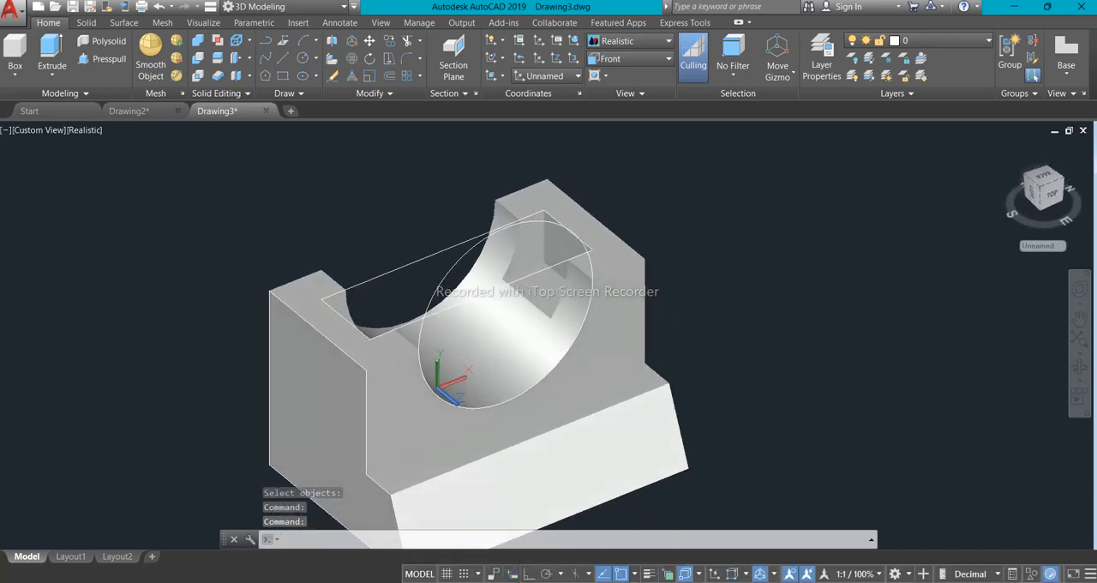
scroll(433, 307, "down", 2)
scroll(420, 309, "up", 2)
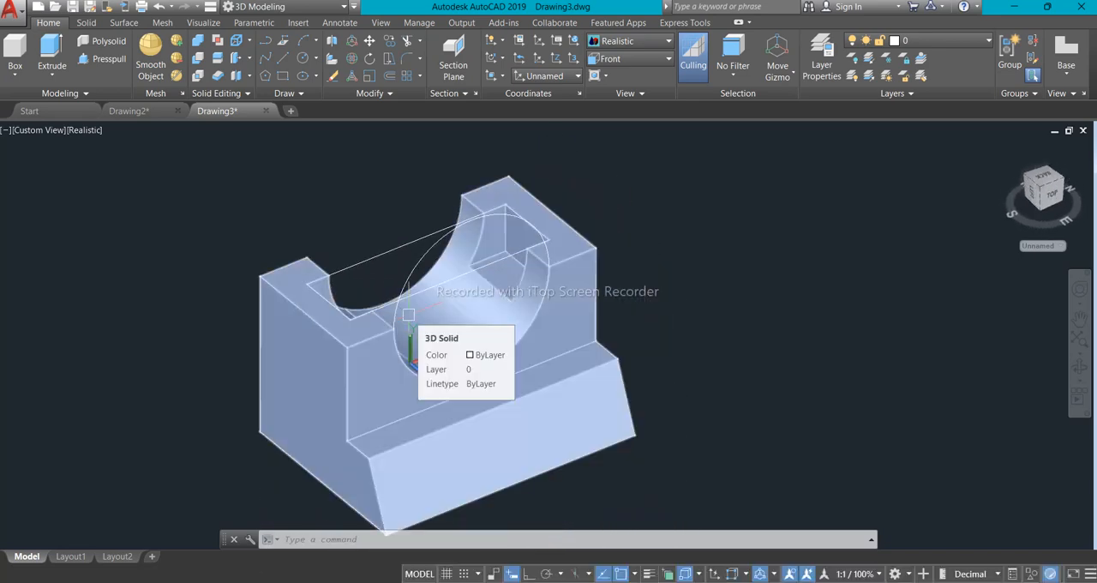
left_click(664, 523)
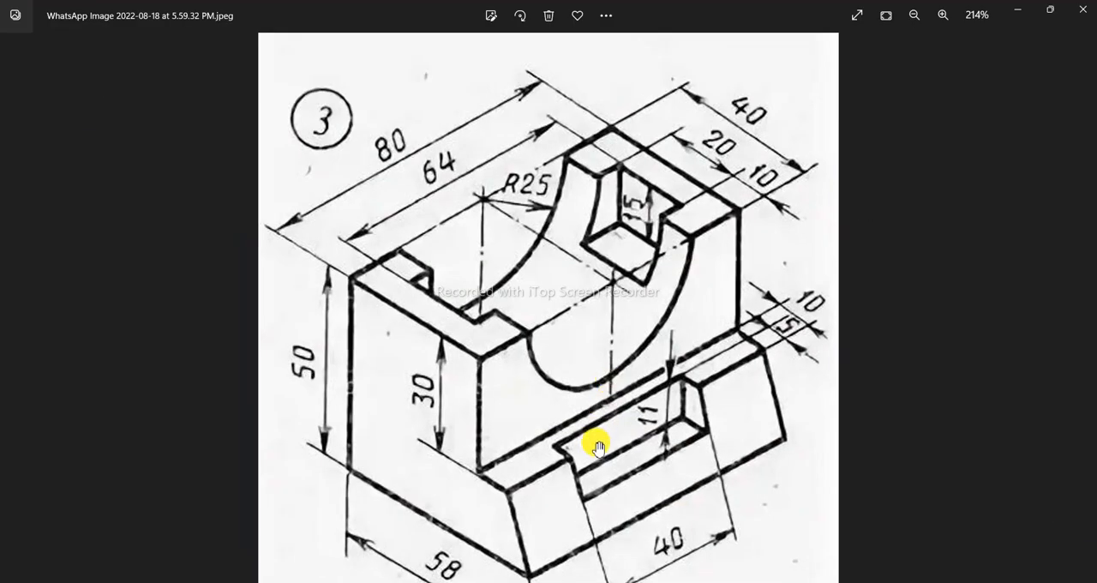
scroll(598, 446, "up", 2)
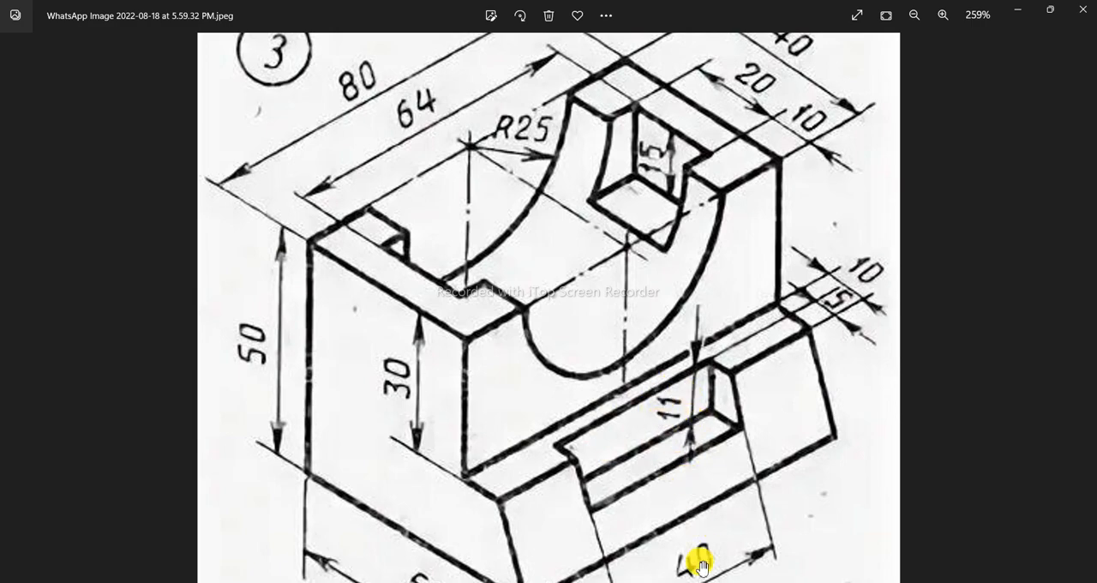
left_click(674, 582)
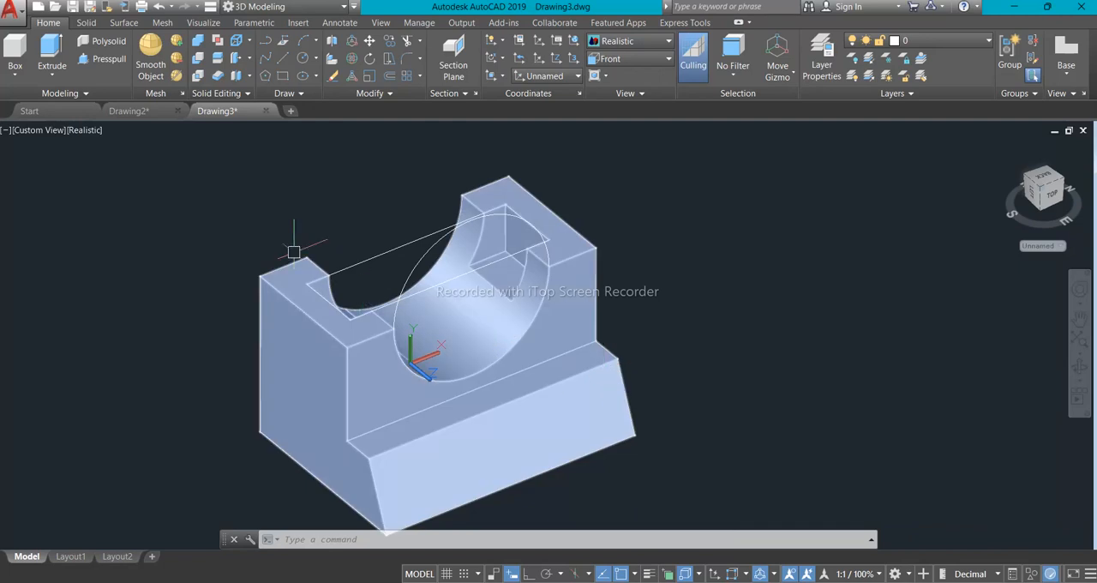
- Switch to the top view and draw a 15 by 40 rectangle beside the block
left_click(28, 131)
left_click(43, 164)
scroll(564, 229, "up", 2)
middle_click_drag(563, 239, 546, 393)
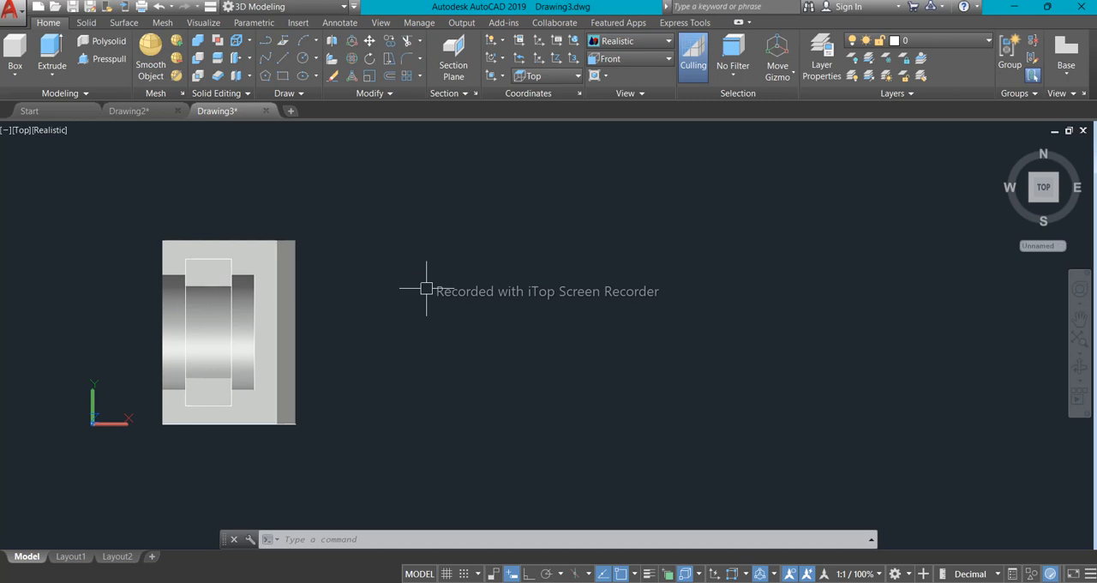
type("c")
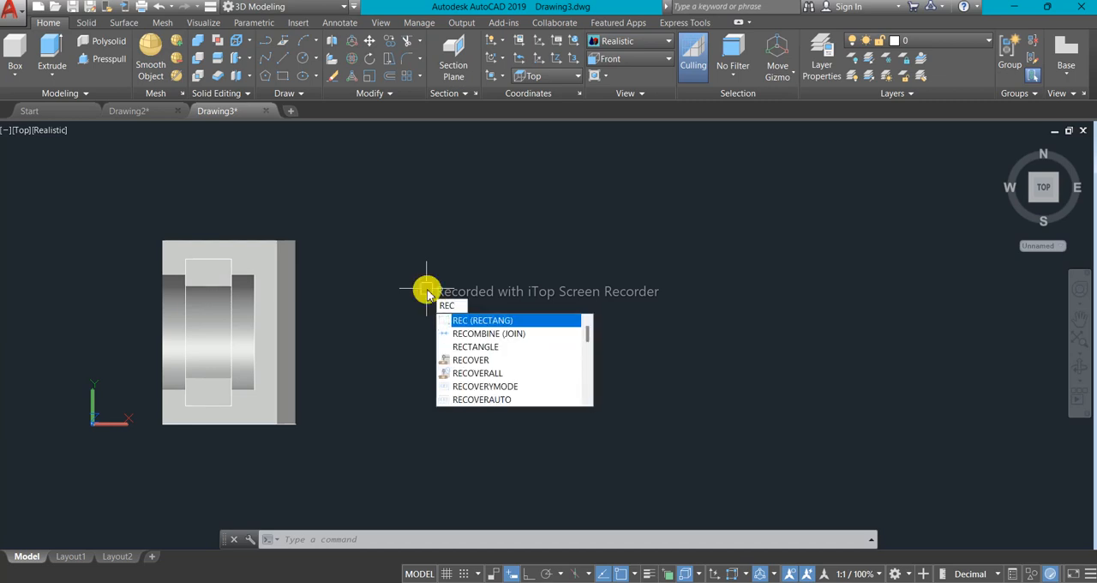
key("Return")
left_click(367, 246)
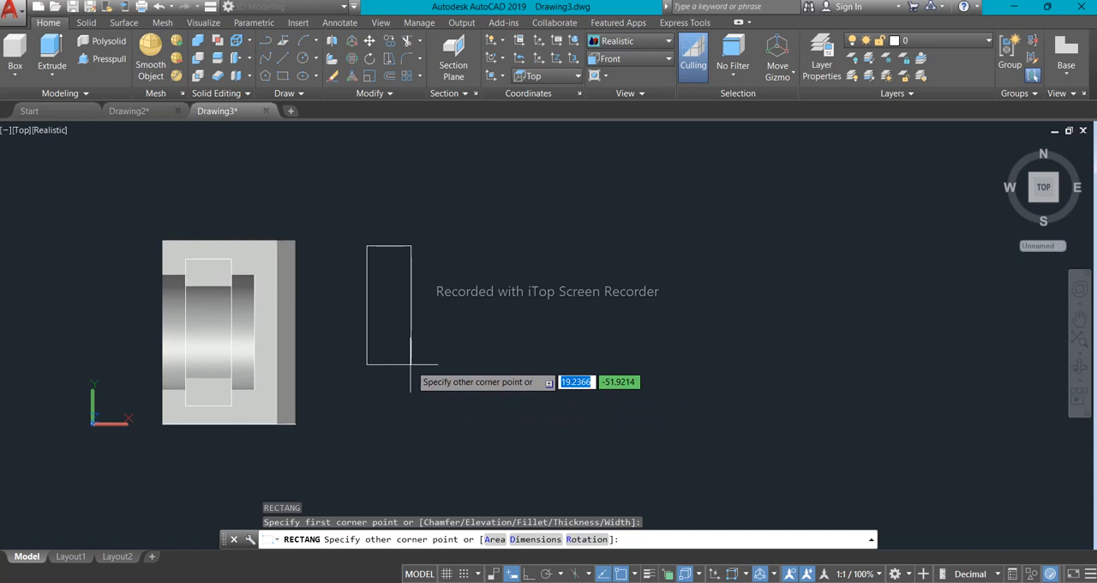
type("15")
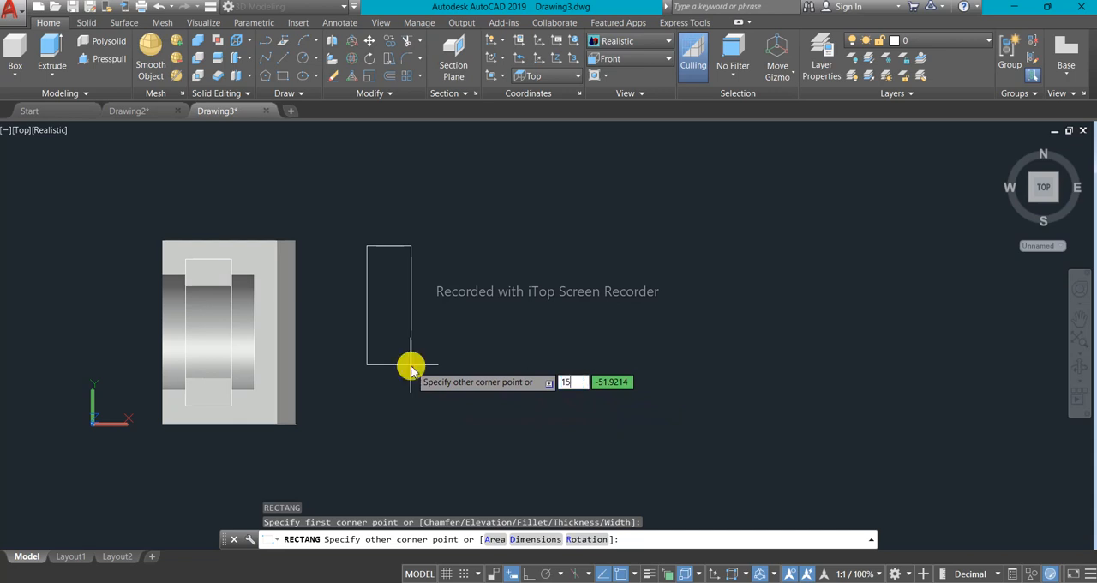
key("Tab")
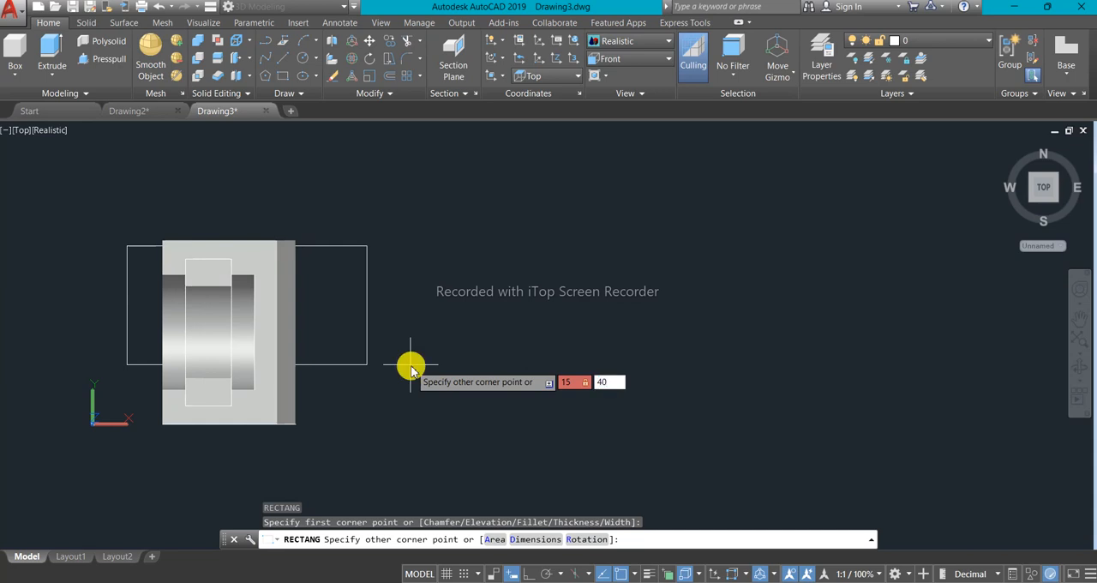
key("Return")
- Move the 15 by 40 rectangle by its long side's midpoint onto the midpoint of the sloped base face's upper edge
scroll(373, 249, "down", 2)
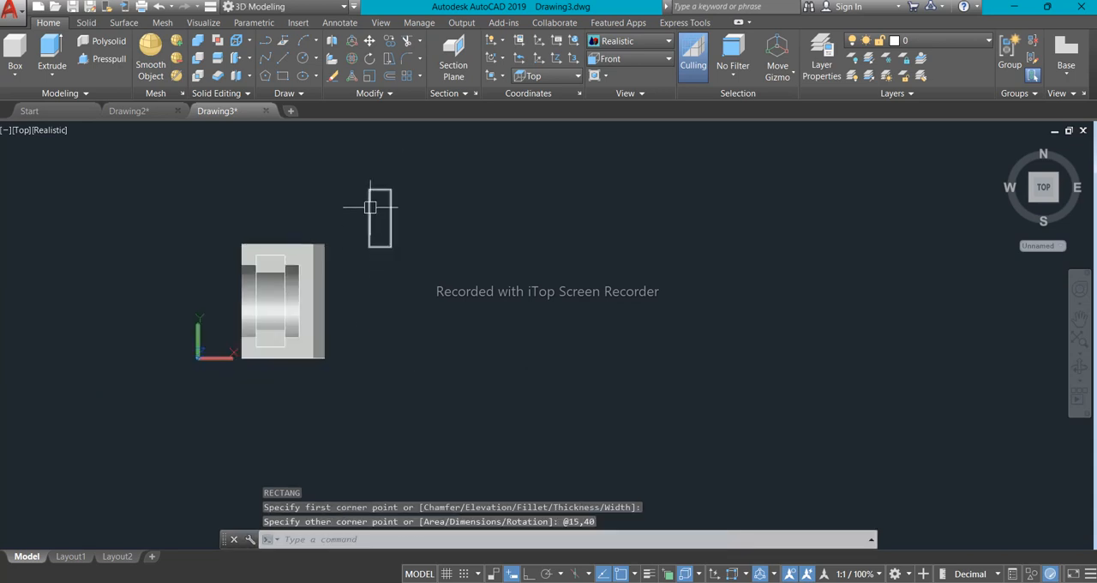
scroll(370, 208, "up", 3)
middle_click_drag(370, 207, 373, 269)
scroll(373, 253, "down", 2)
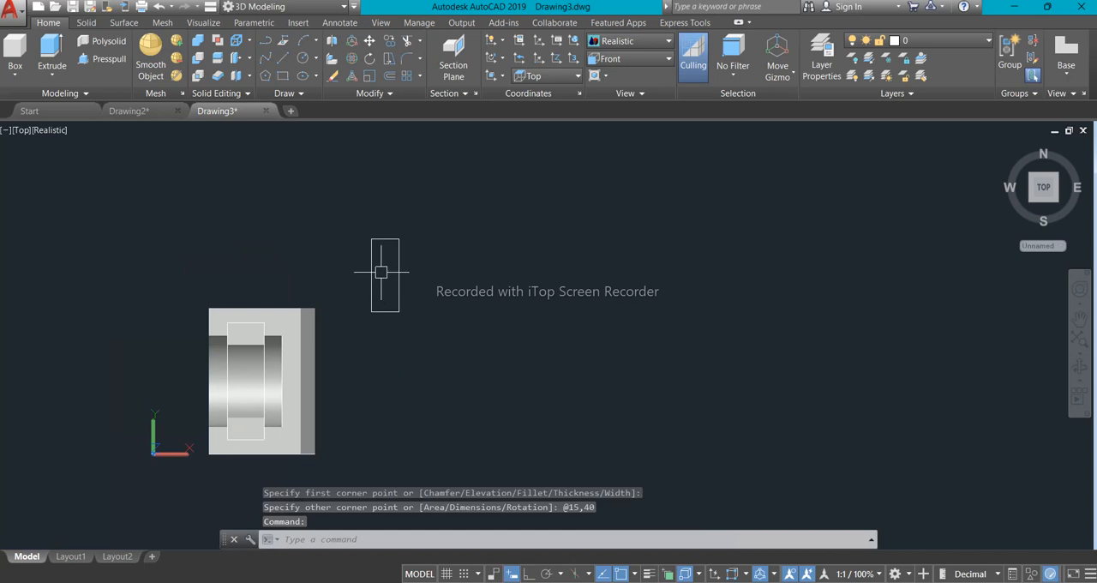
scroll(403, 300, "down", 2)
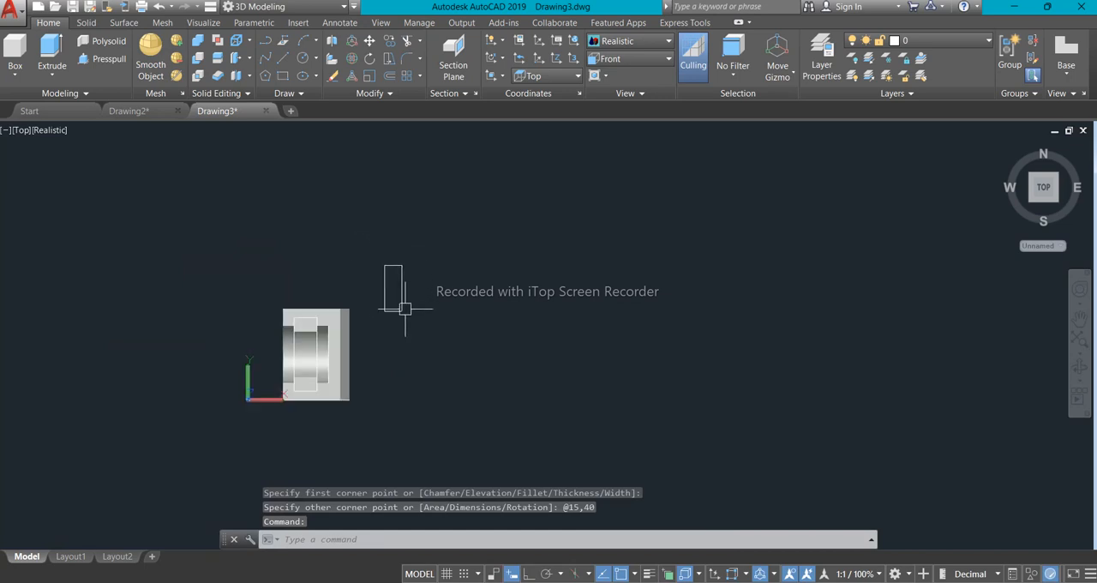
middle_click_drag(397, 367, 320, 277, "shift")
scroll(422, 465, "up", 2)
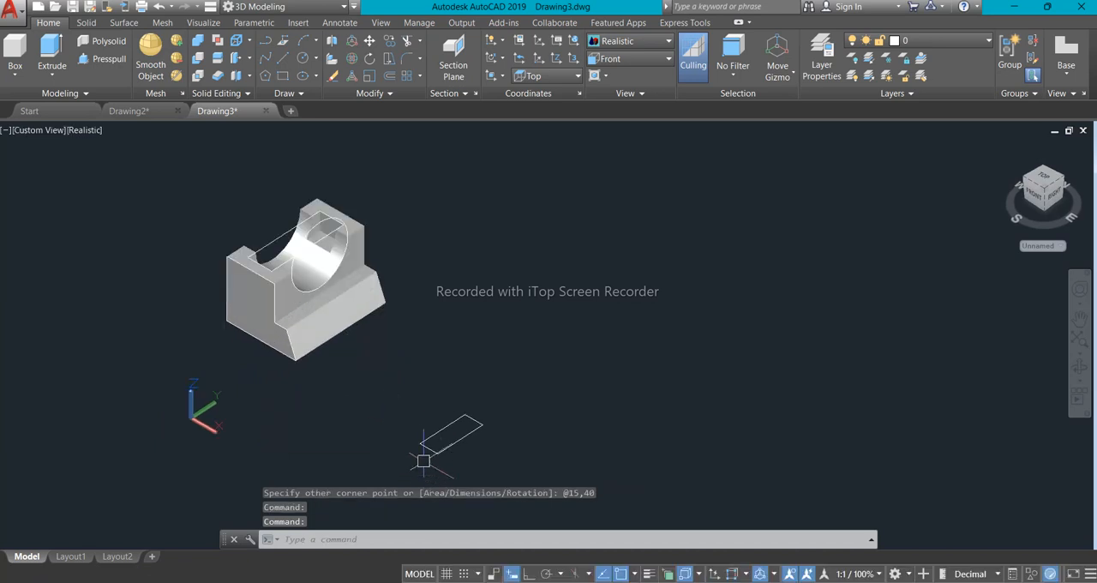
left_click(493, 458)
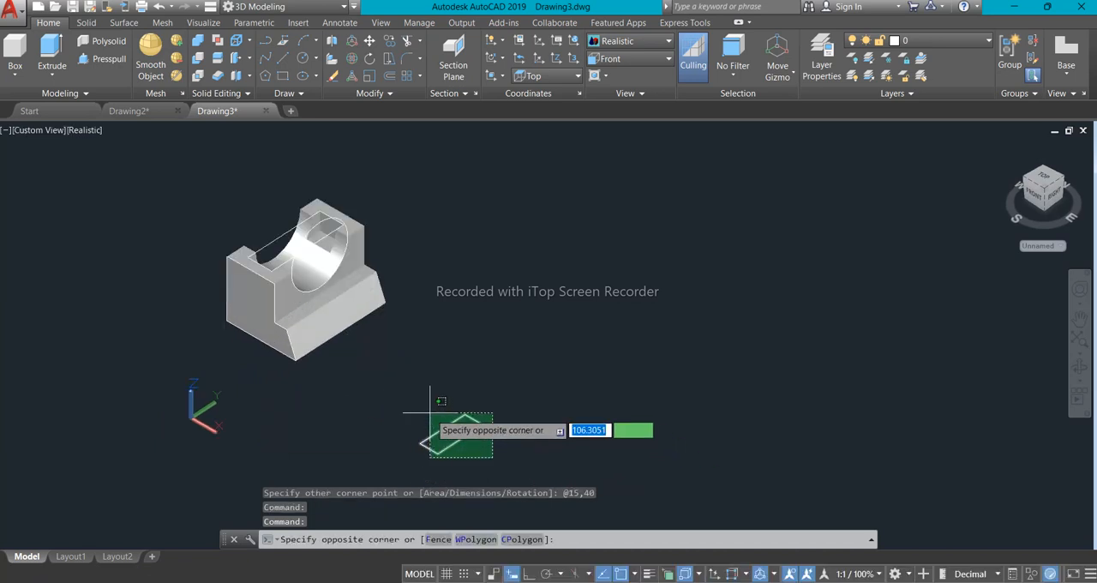
left_click(428, 411)
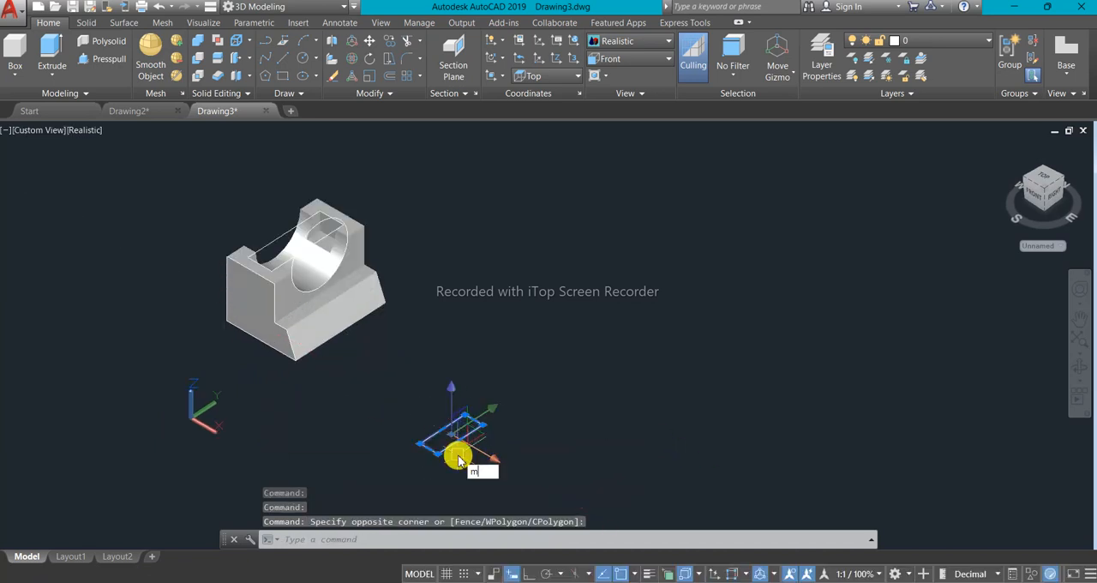
type("m")
key("Return")
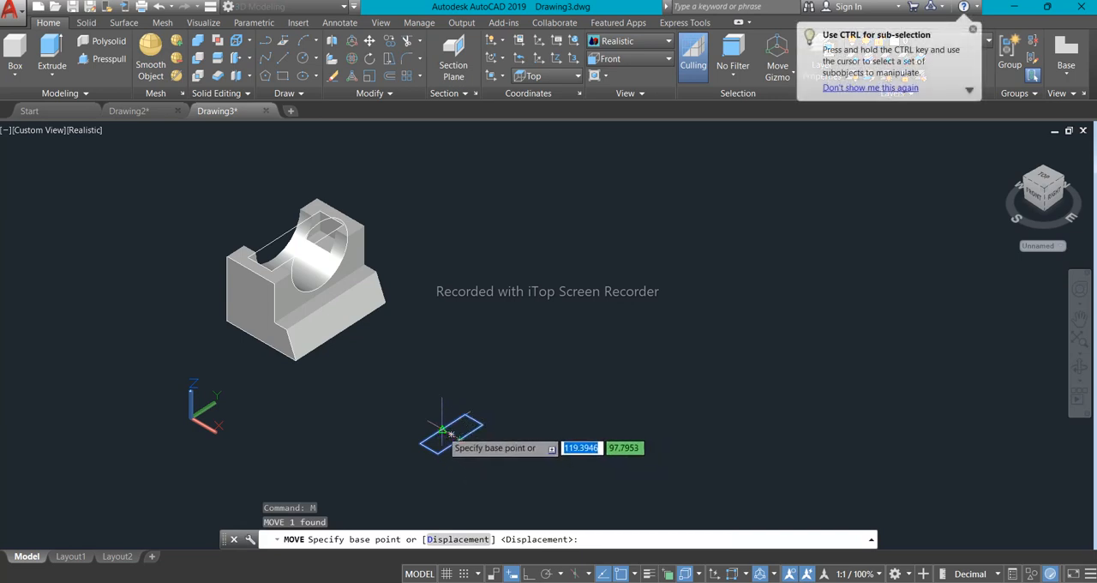
scroll(442, 429, "up", 8)
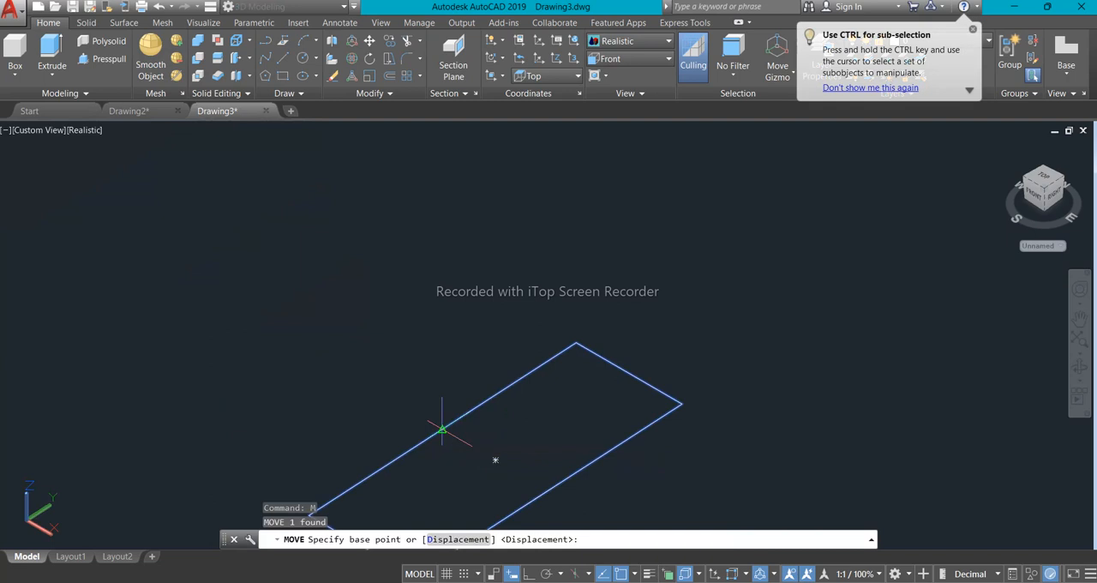
left_click(443, 428)
scroll(454, 411, "down", 6)
scroll(360, 283, "up", 8)
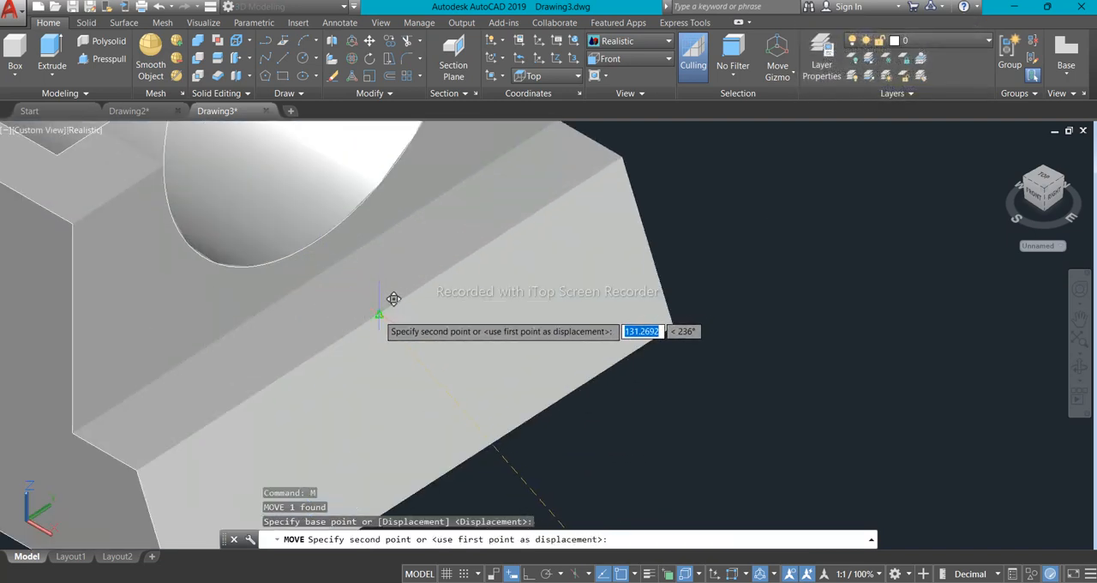
left_click(393, 298)
- Move the rectangle 5 units inwards from the sloped face's upper edge, towards the block's upright face
scroll(377, 313, "down", 5)
scroll(470, 390, "down", 2)
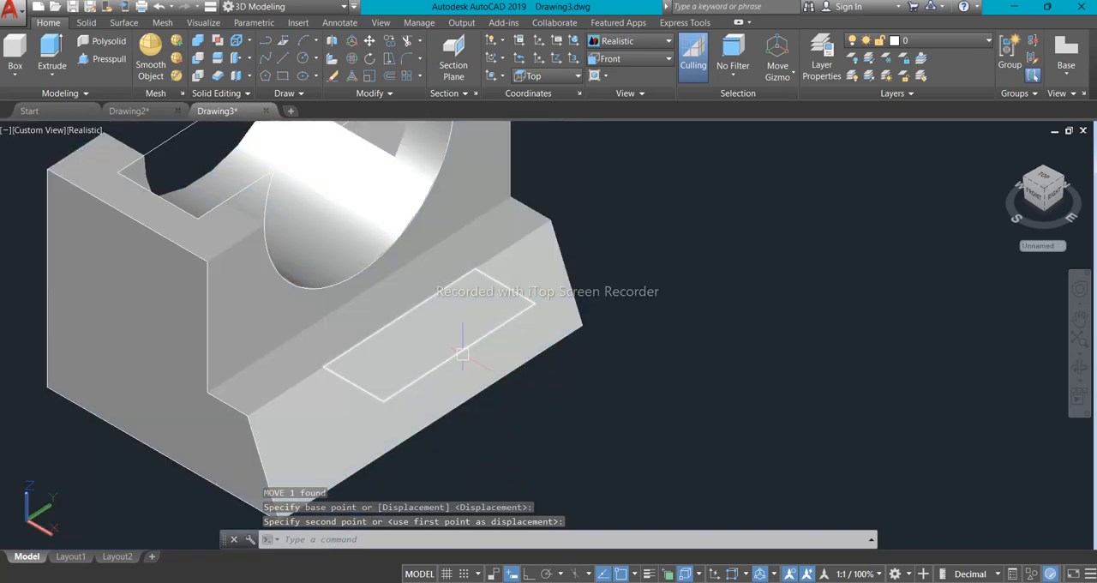
left_click(462, 351)
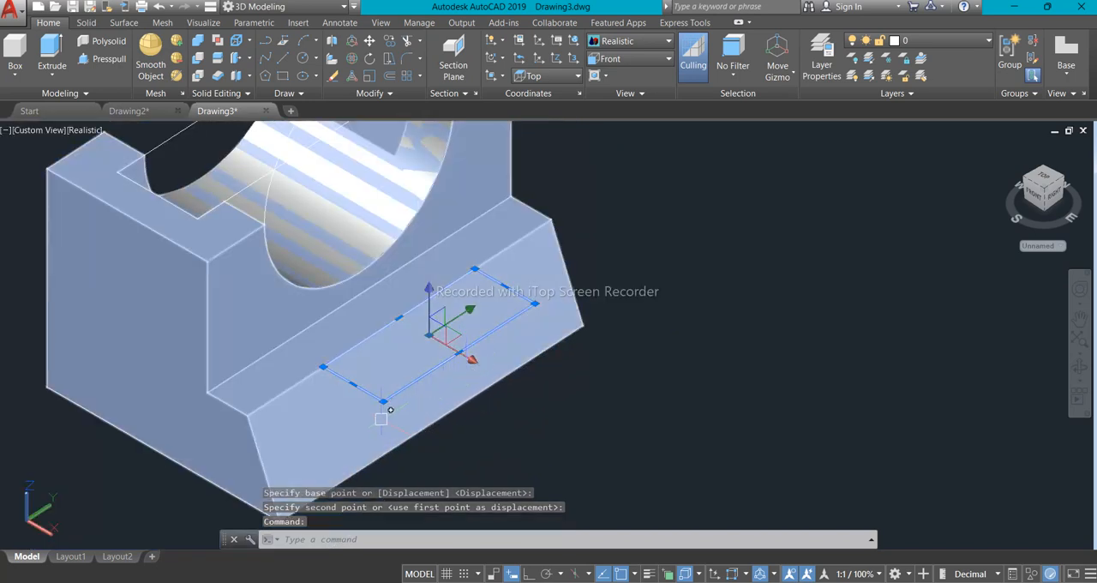
key("Return")
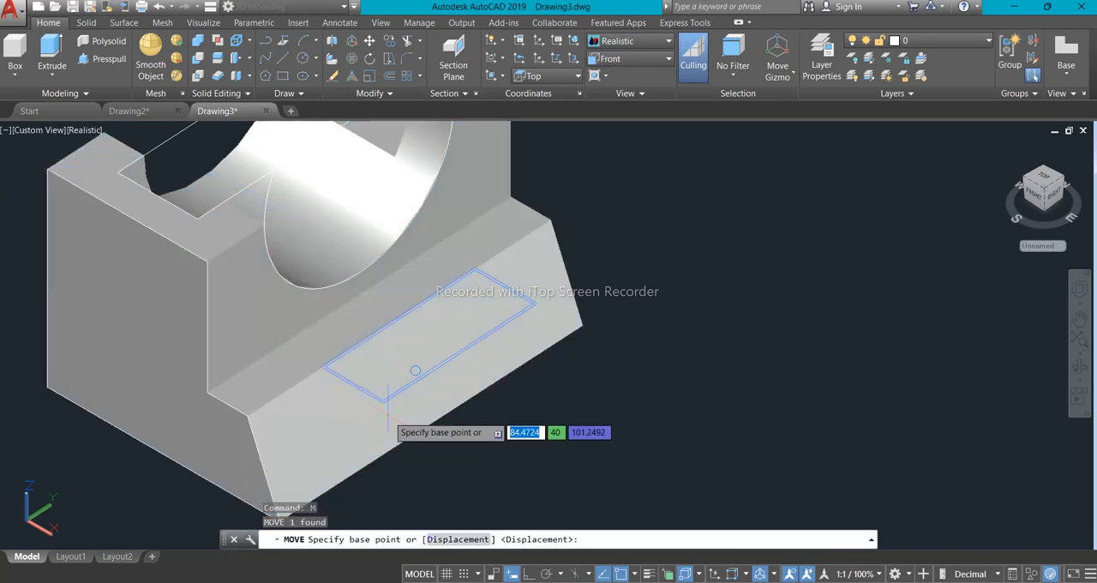
left_click(383, 400)
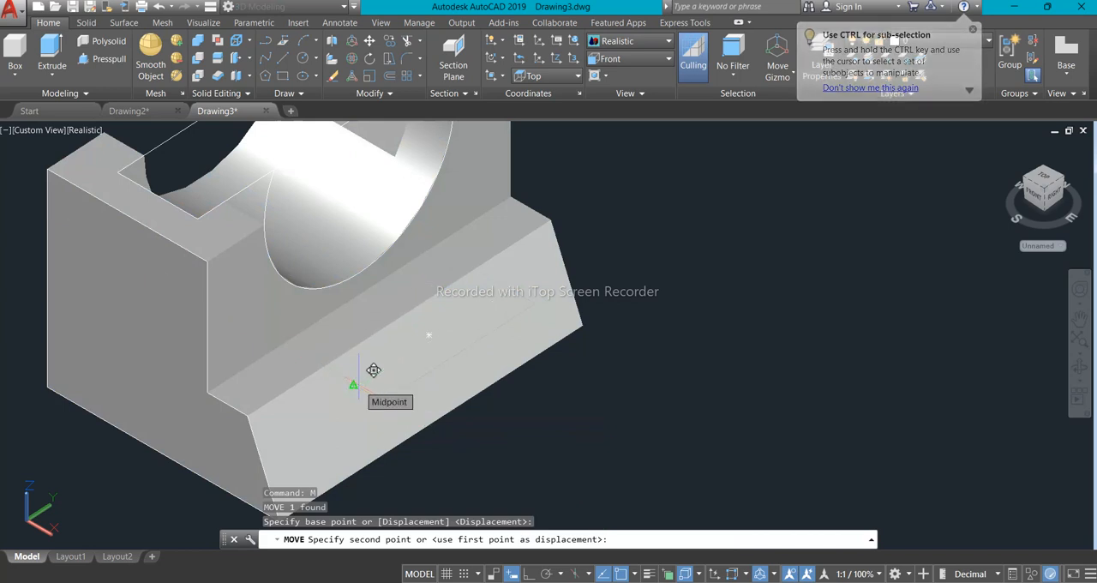
type("5")
key("Return")
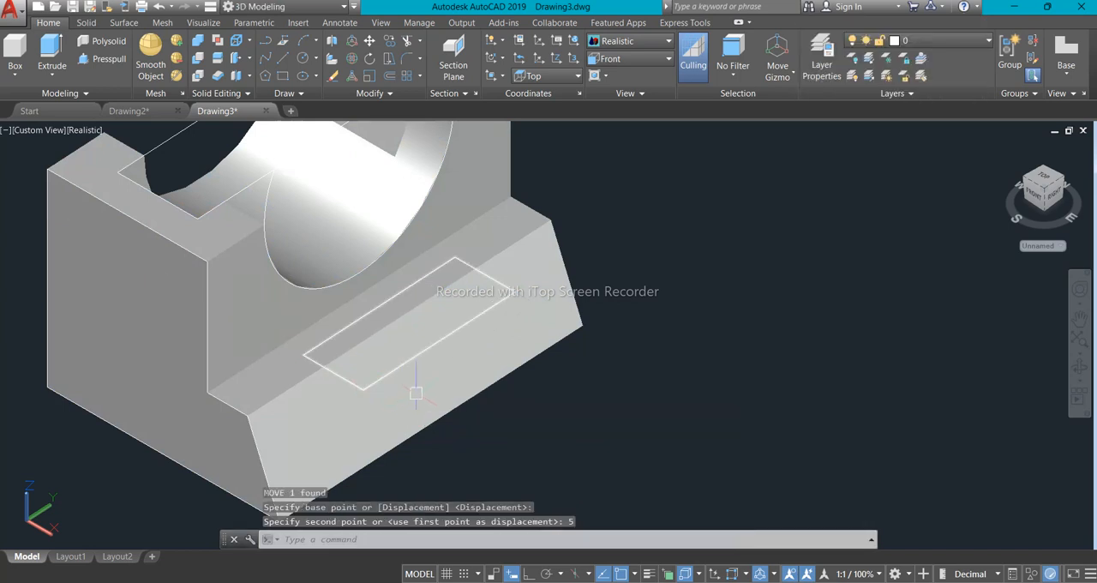
- Presspull the rectangle on the sloped base 11 units downwards into a solid
scroll(424, 428, "down", 2)
scroll(436, 429, "up", 3)
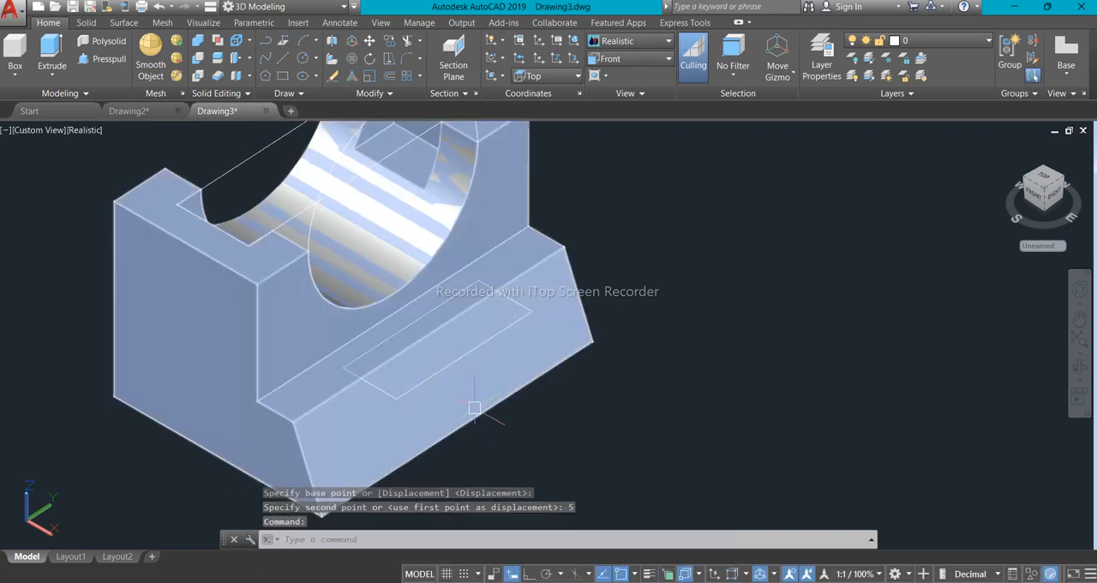
left_click(104, 61)
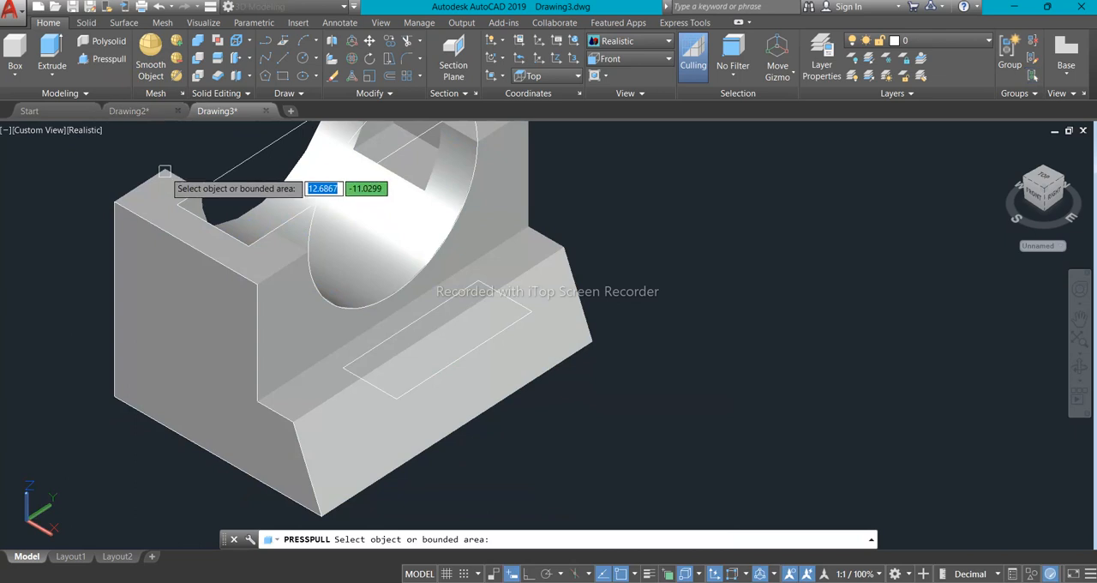
left_click(457, 359)
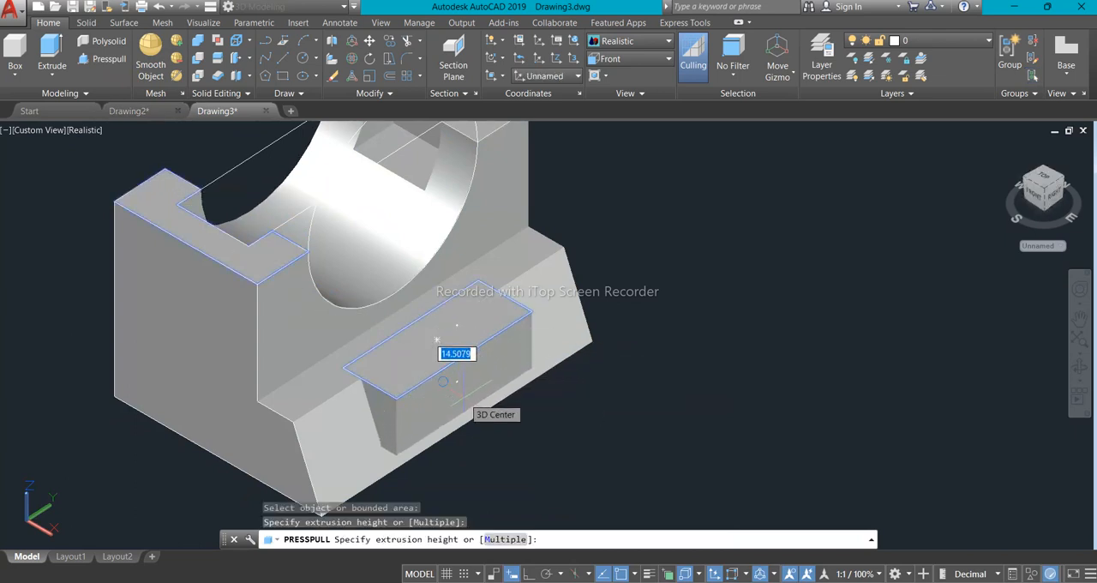
type("1")
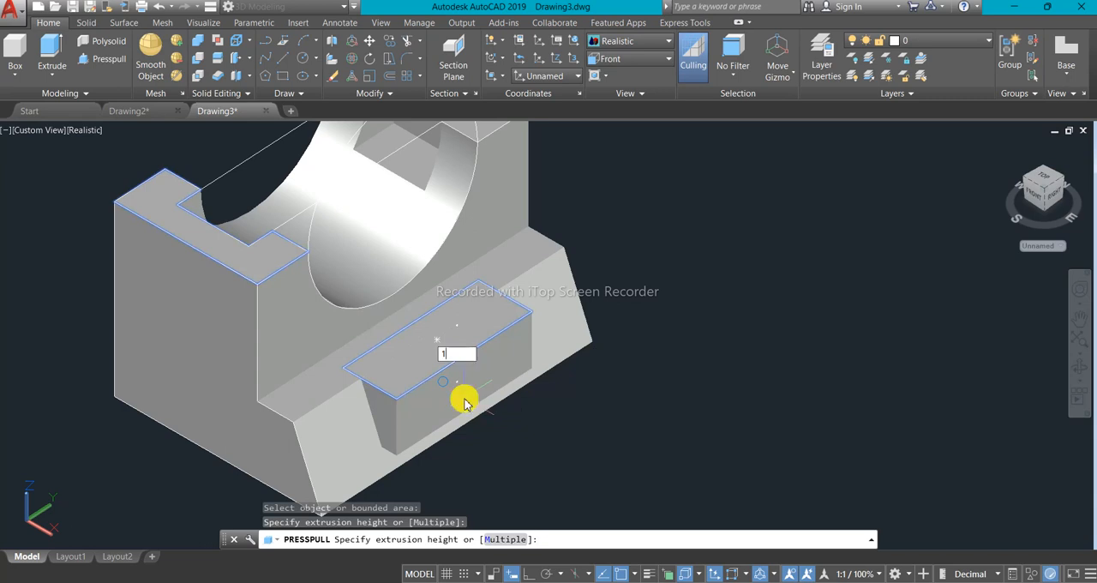
type("1")
key("Return")
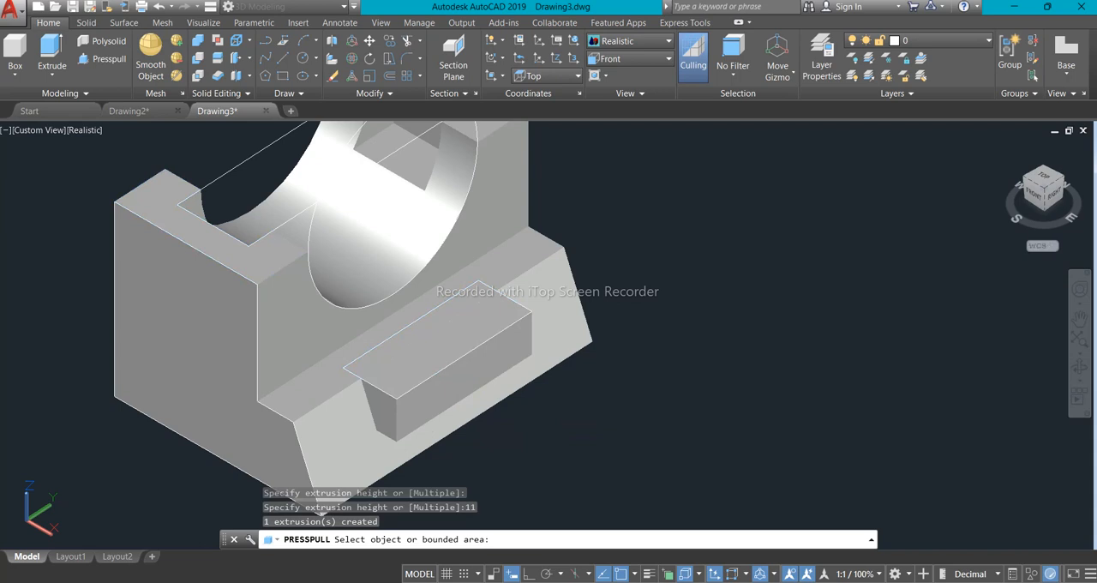
key("Return")
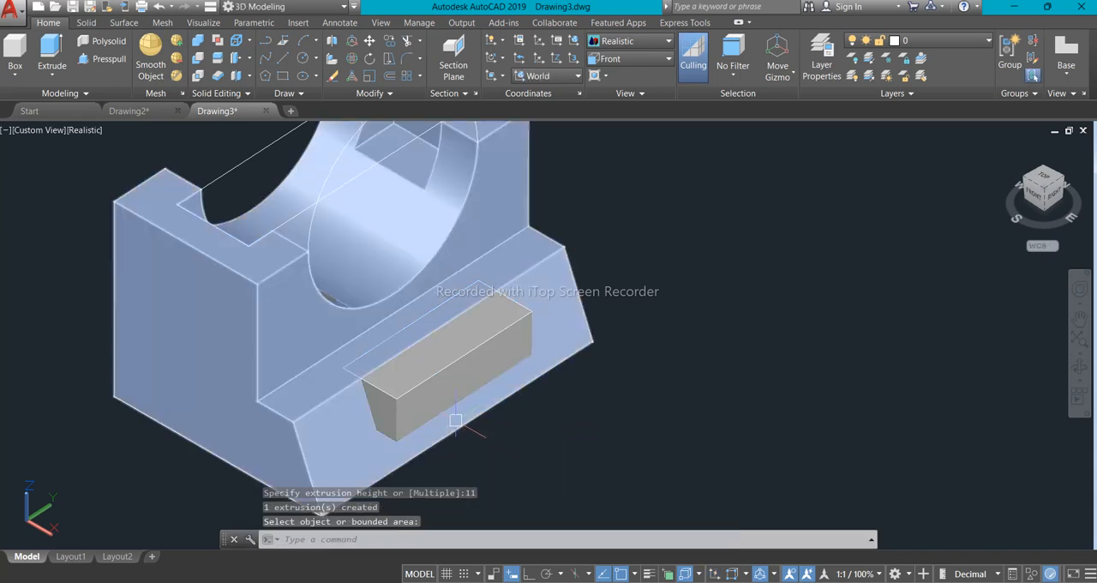
- Subtract the 11-unit-deep rectangular solid from the block to cut the notch in the sloped base
middle_click_drag(455, 420, 460, 388, "shift")
scroll(429, 386, "up", 4)
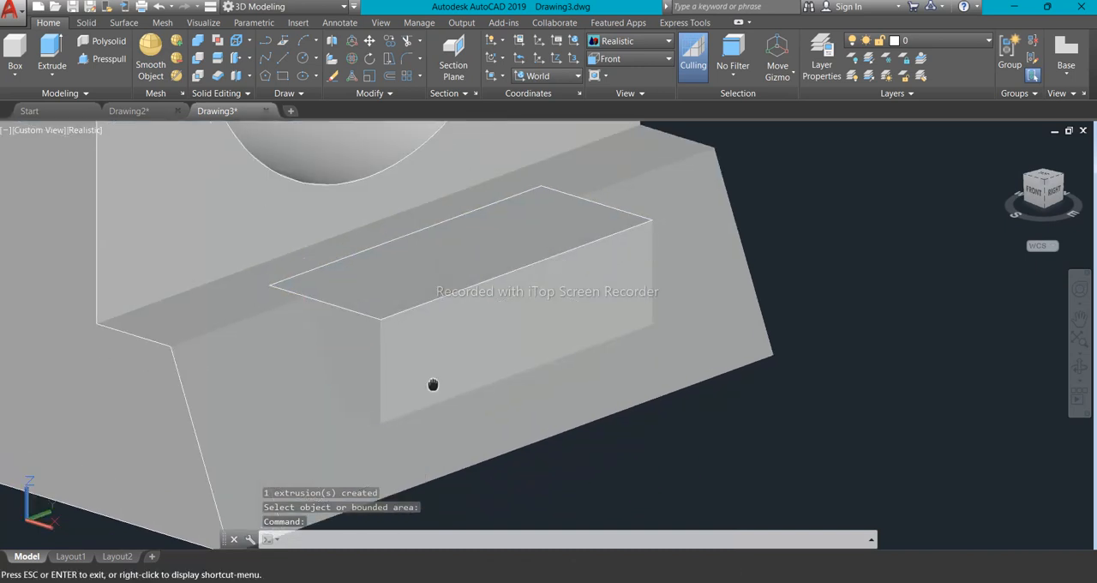
scroll(442, 372, "down", 4)
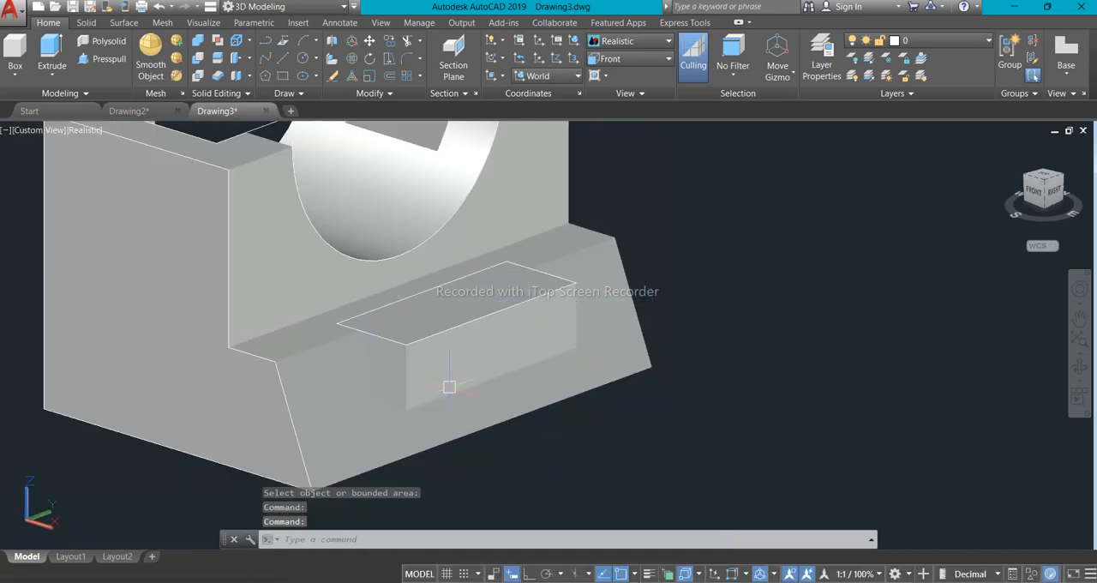
scroll(446, 384, "up", 3)
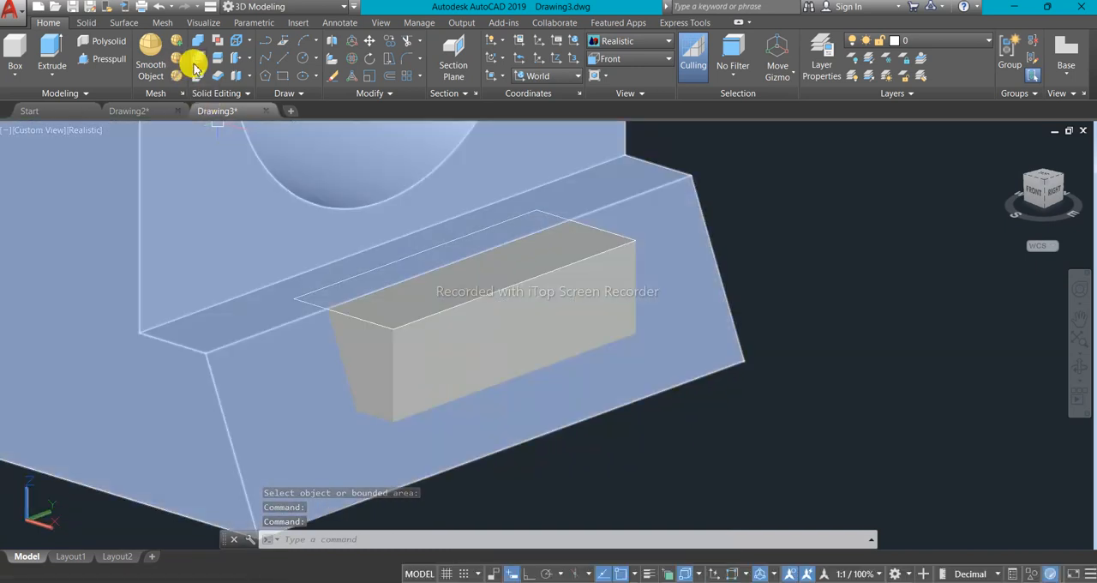
left_click(197, 62)
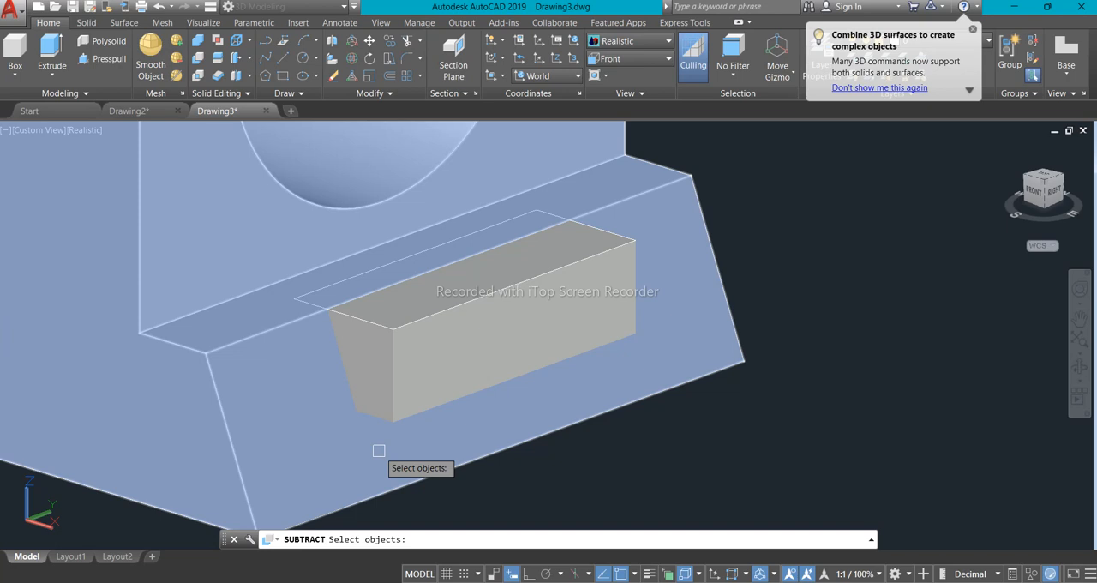
left_click(378, 450)
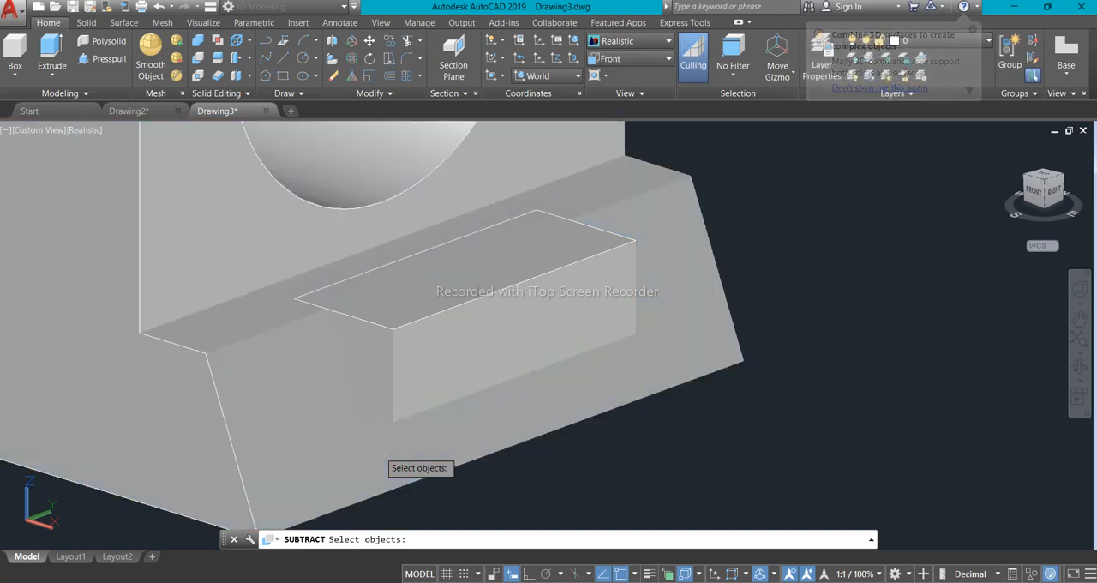
key("Return")
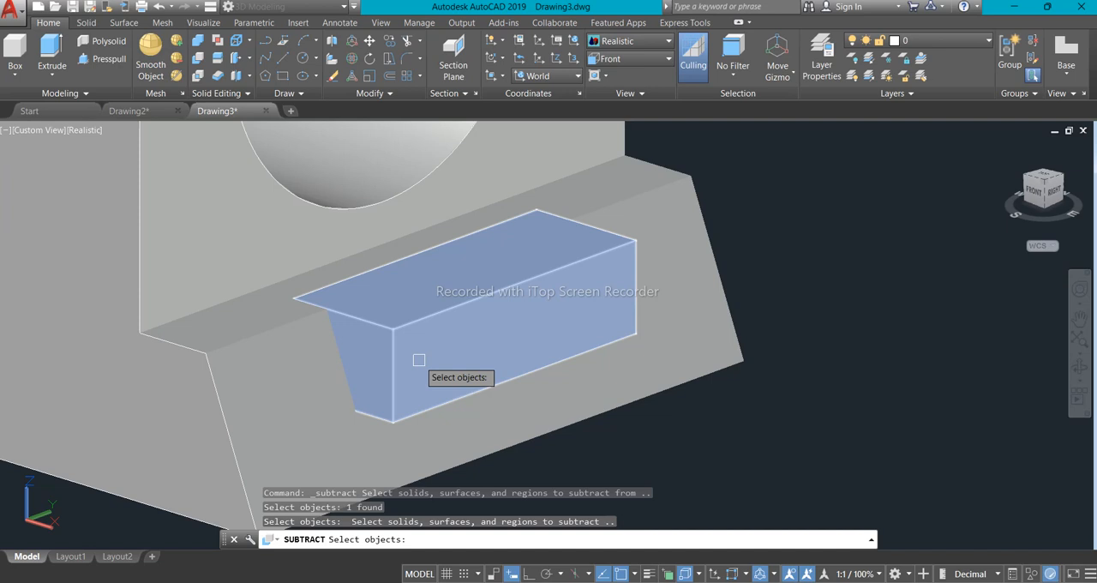
left_click(419, 359)
key("Return")
- Move the finished solid about 163 units along the Y axis, away from its leftover construction outlines
scroll(448, 406, "down", 4)
scroll(445, 393, "up", 3)
key("Return")
middle_click_drag(446, 392, 405, 346, "shift")
scroll(420, 347, "down", 3)
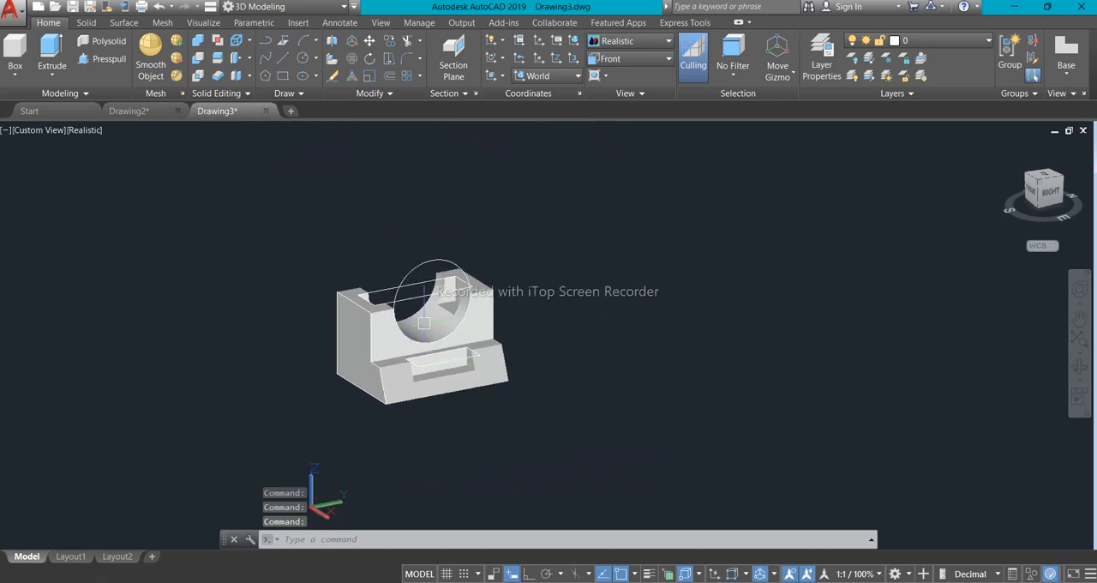
scroll(458, 337, "up", 2)
left_click(494, 334)
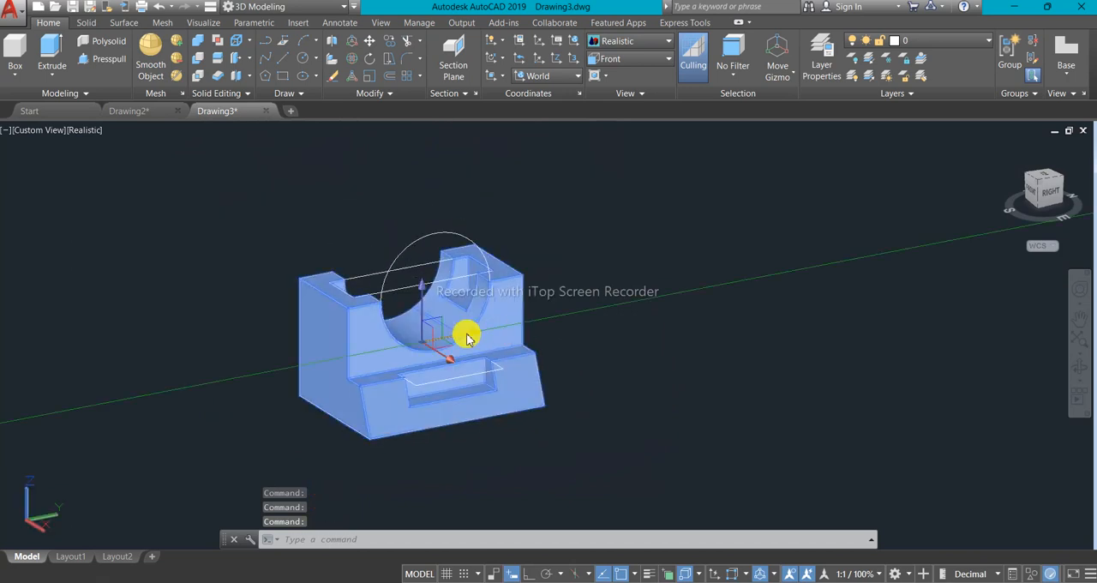
left_click(475, 331)
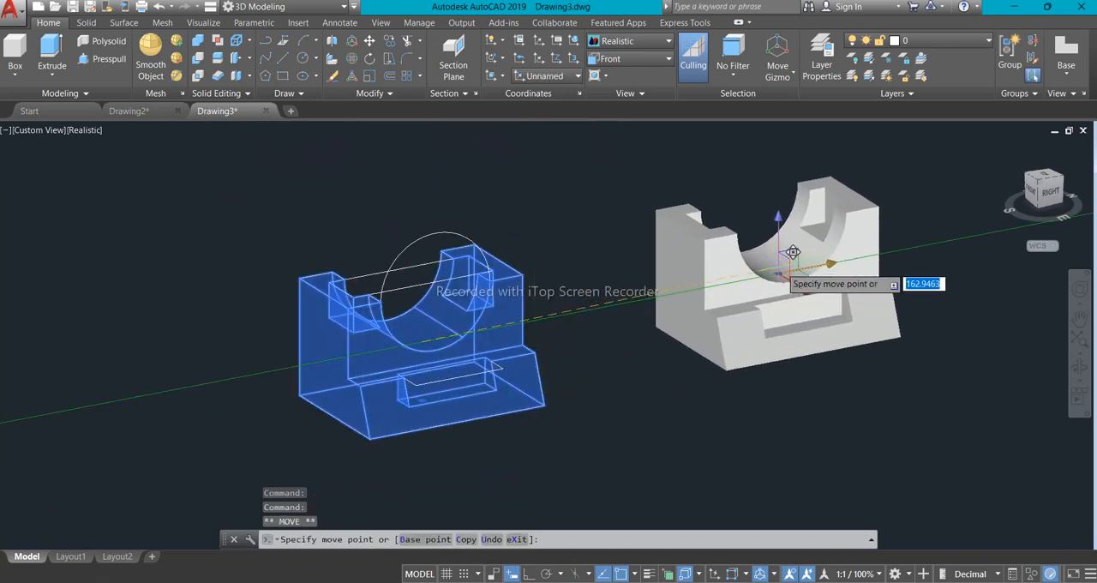
key("Escape")
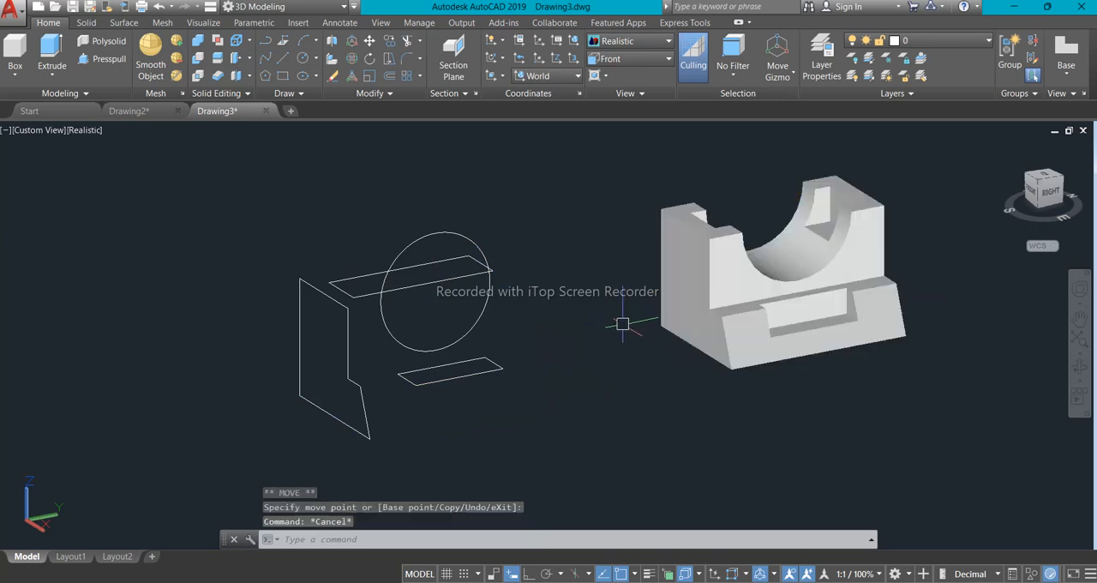
- Erase the leftover construction outlines and circle beside the finished solid
left_click(197, 188)
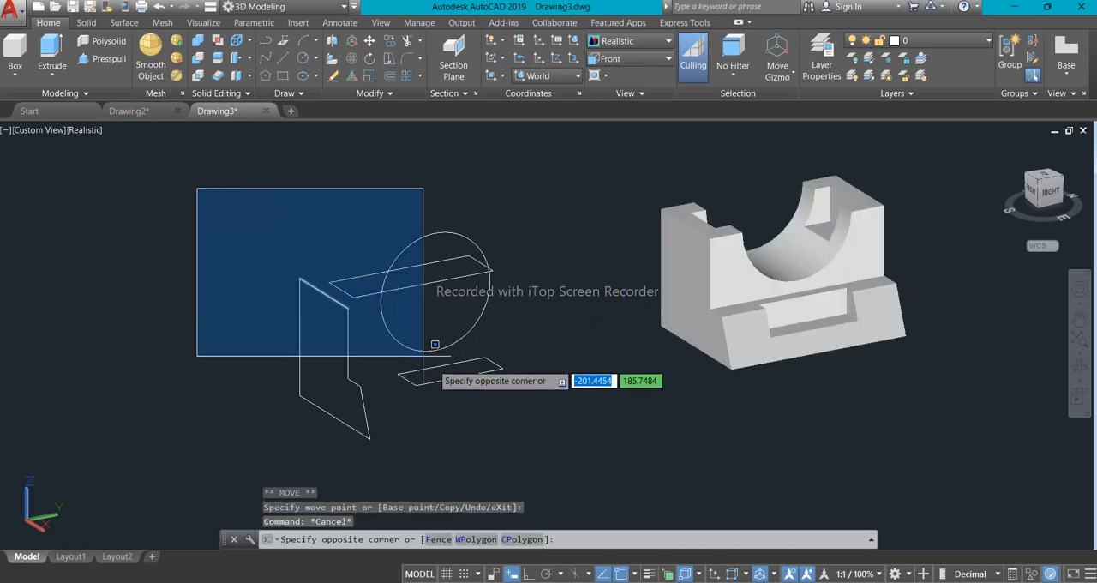
left_click(570, 439)
right_click(300, 216)
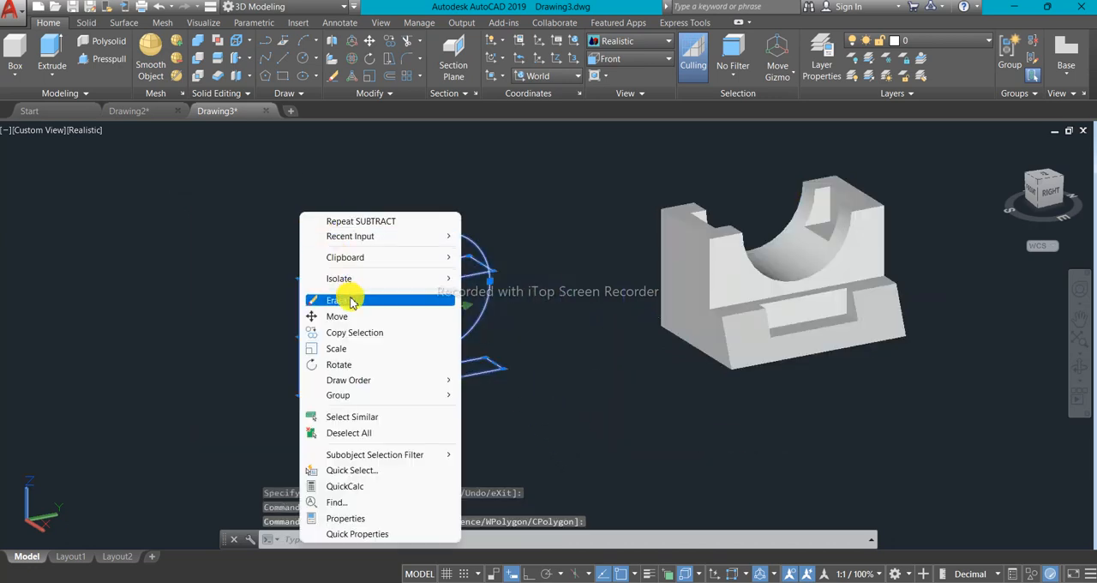
left_click(313, 296)
- Examine the finished block up close, including its semicircular cutout, top notches and sloped-base notch
scroll(565, 382, "down", 2)
scroll(709, 273, "up", 4)
middle_click_drag(722, 320, 520, 299)
scroll(518, 302, "up", 2)
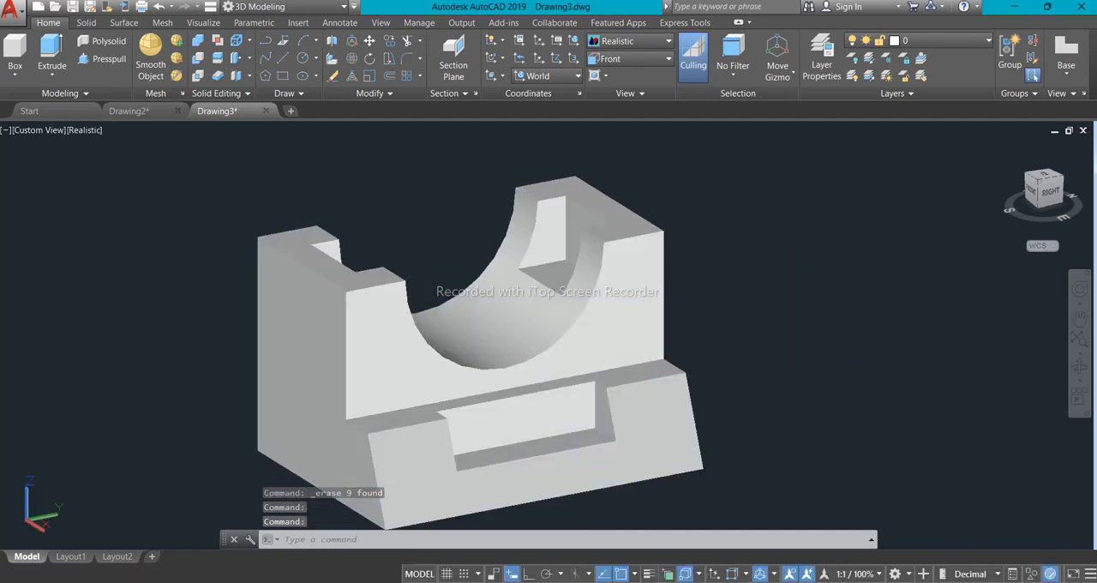
scroll(507, 330, "down", 1)
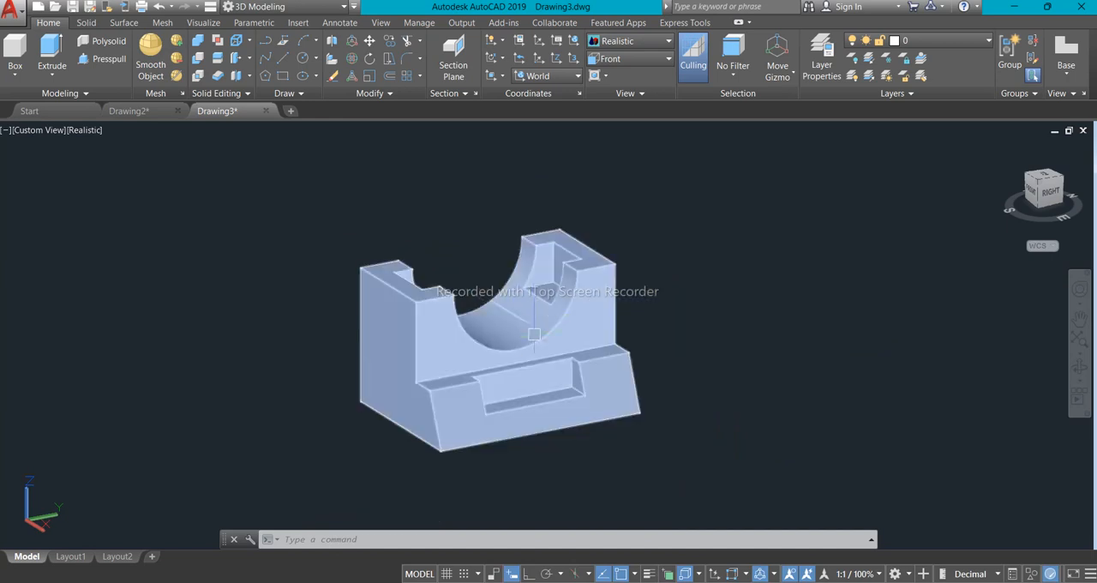
scroll(459, 310, "up", 2)
scroll(454, 315, "down", 2)
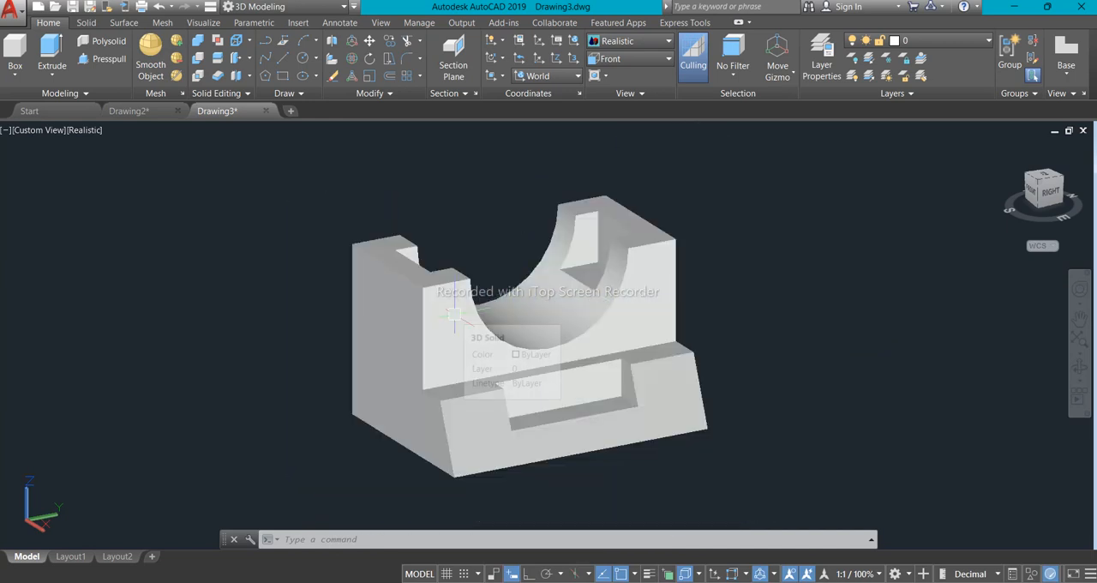
scroll(463, 321, "up", 2)
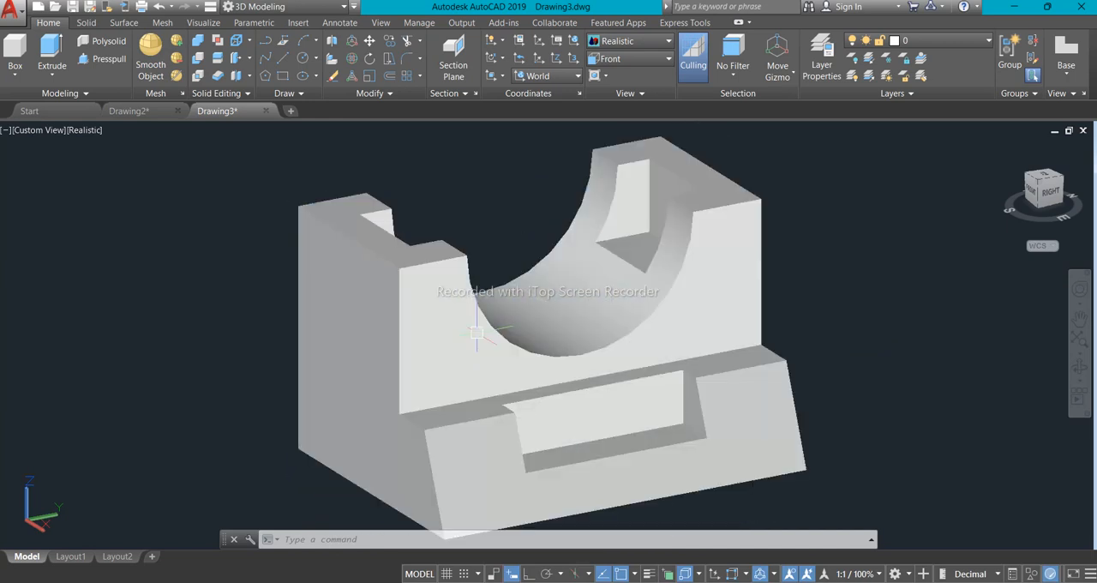
scroll(472, 330, "down", 3)
scroll(482, 336, "up", 2)
middle_click_drag(482, 336, 442, 320)
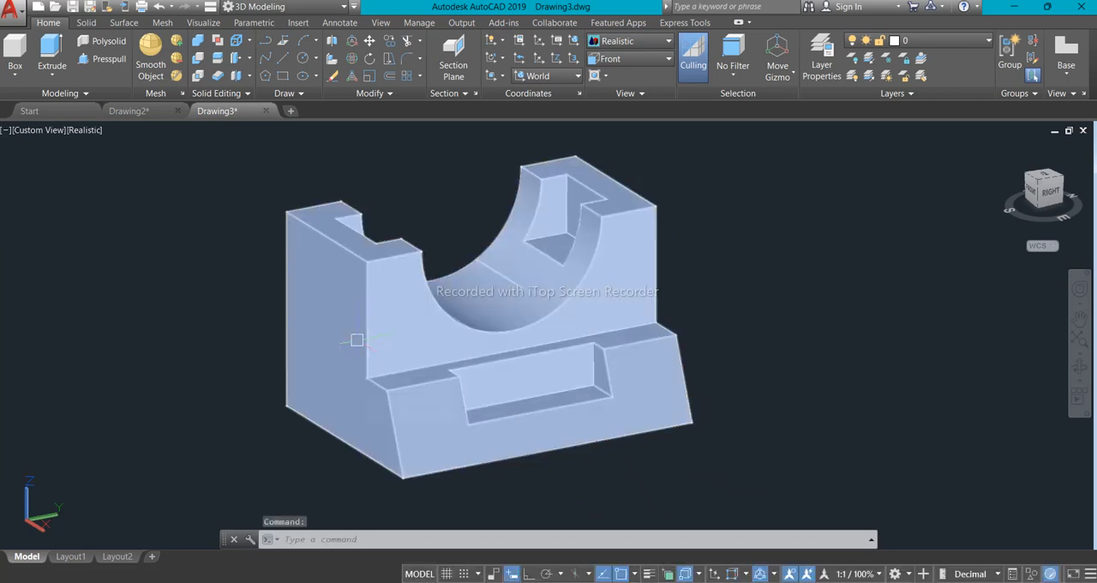
- Align the UCS to the block's stepped side face, placing its origin at the 3D center of that face
mouse_move(357, 340)
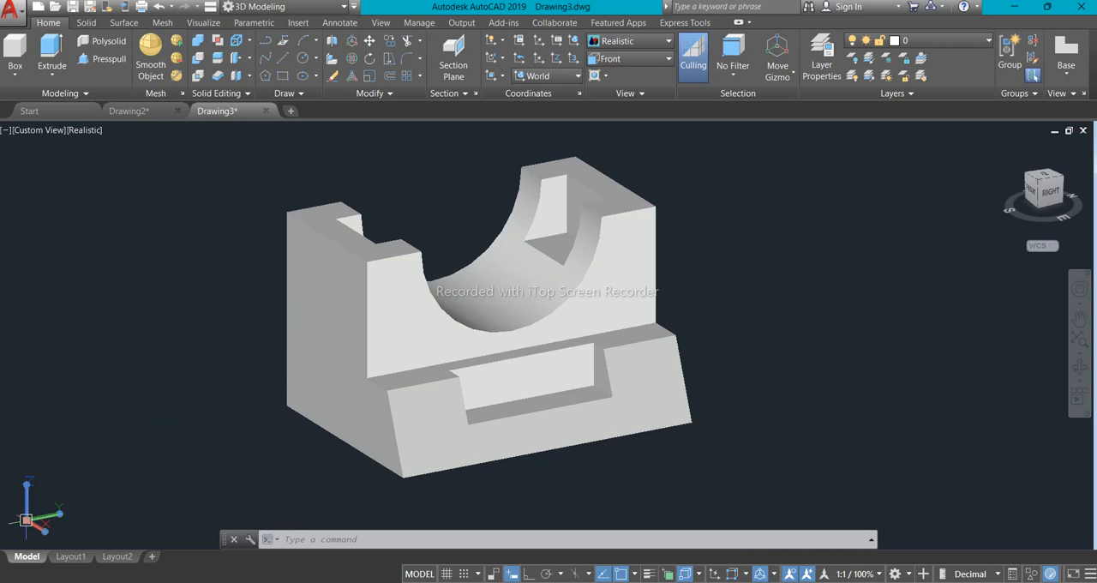
left_click(28, 520)
left_click(90, 542)
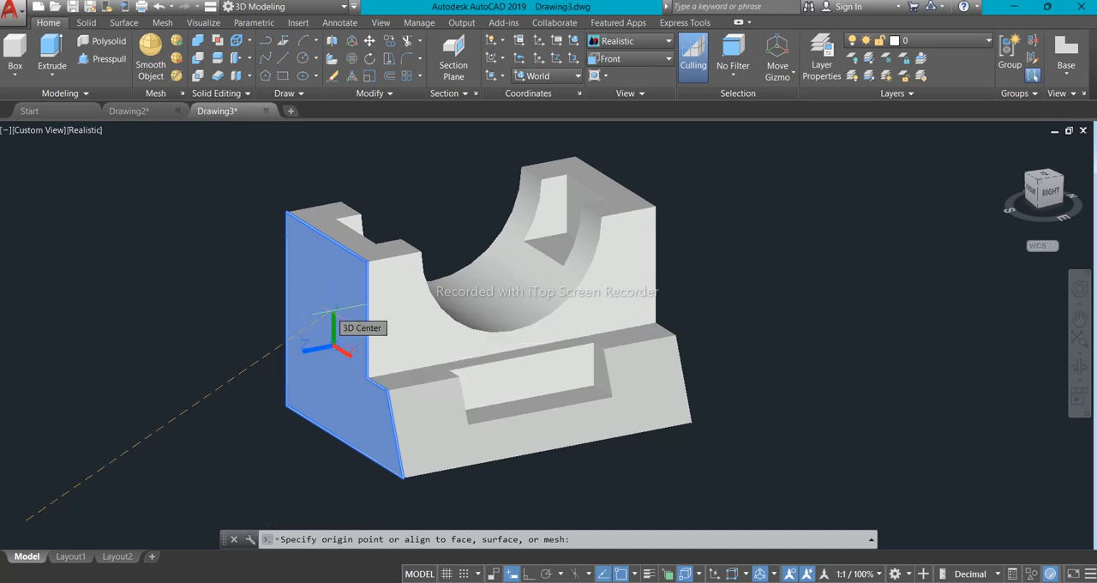
left_click(334, 348)
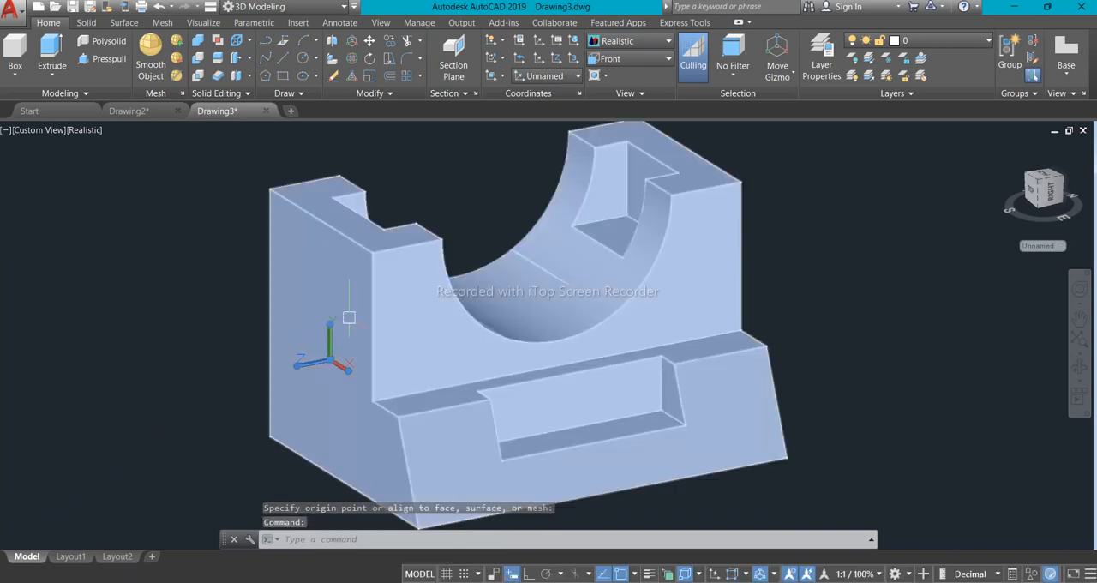
- Add a linear dimension for the block's full height along the side face's rear vertical edge
left_click(336, 22)
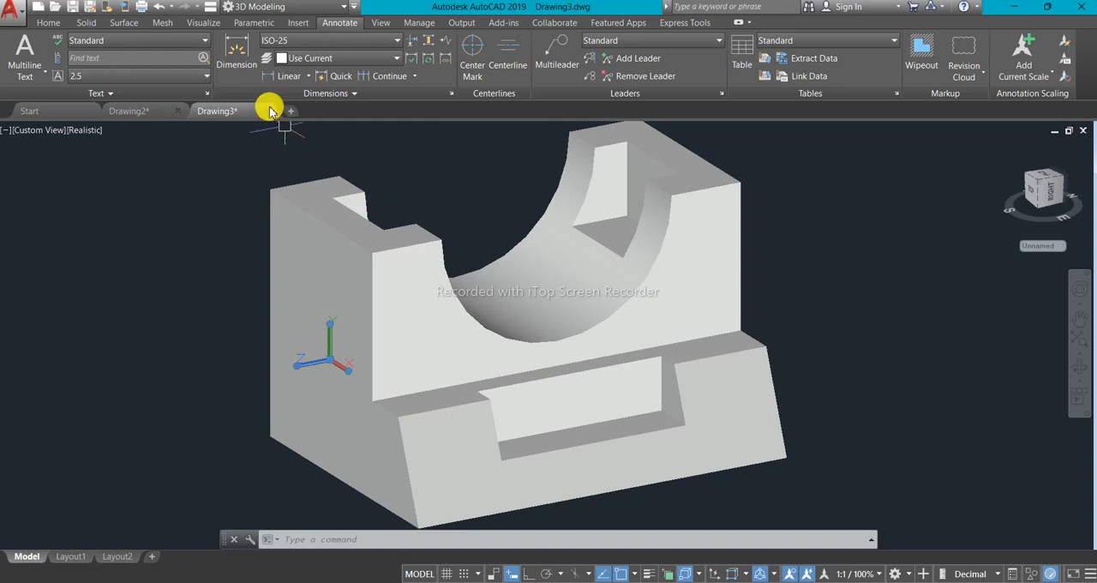
left_click(270, 75)
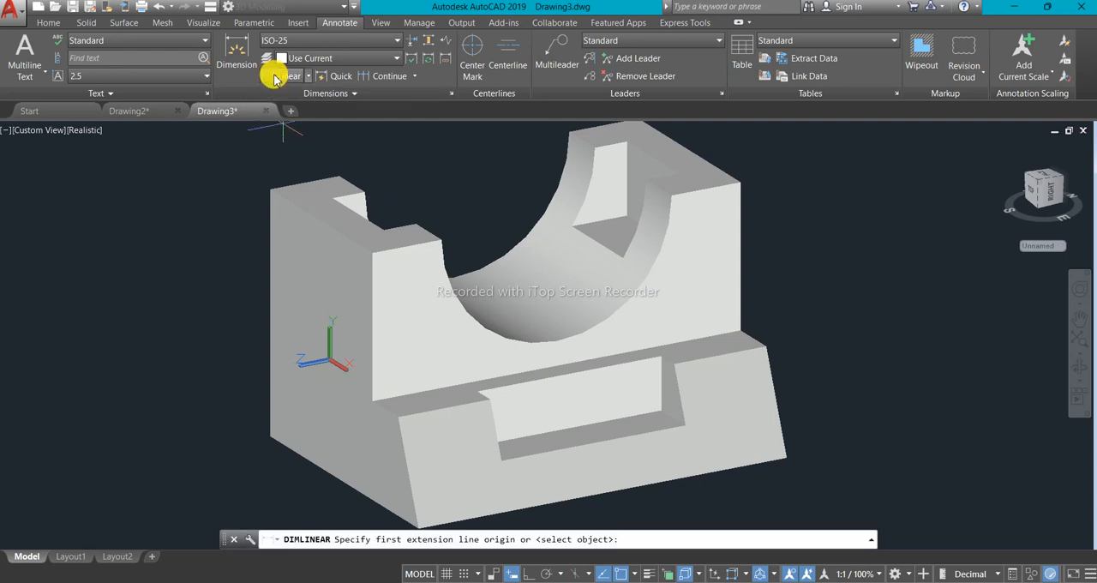
left_click(270, 189)
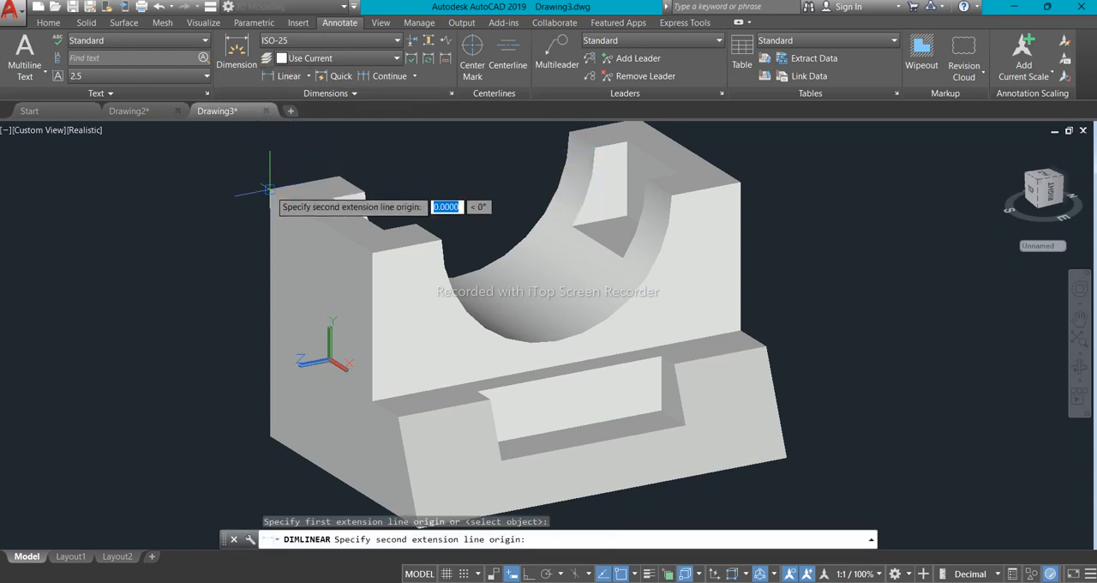
left_click(270, 437)
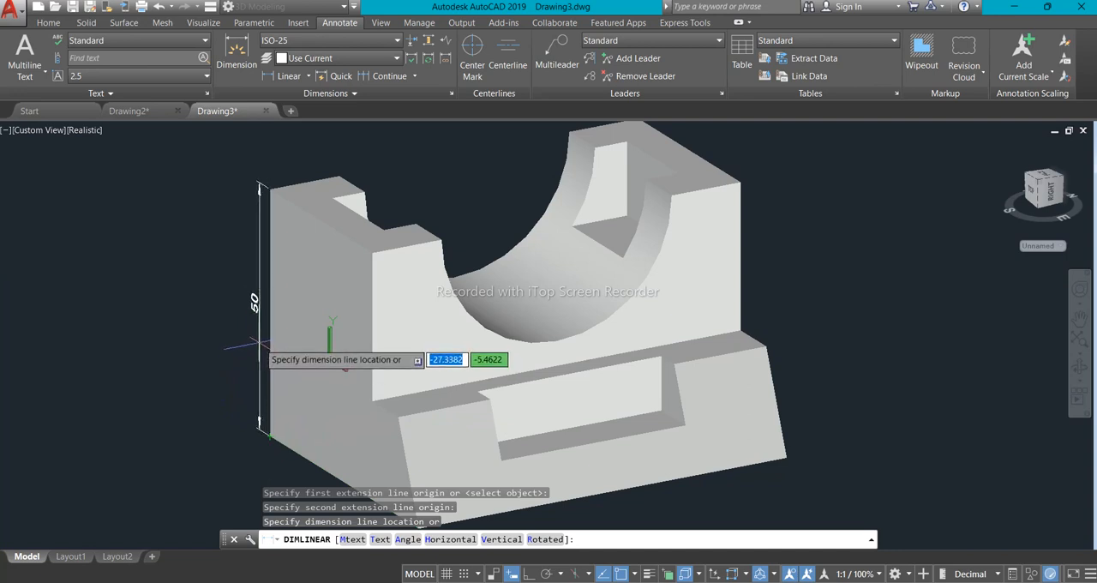
left_click(252, 258)
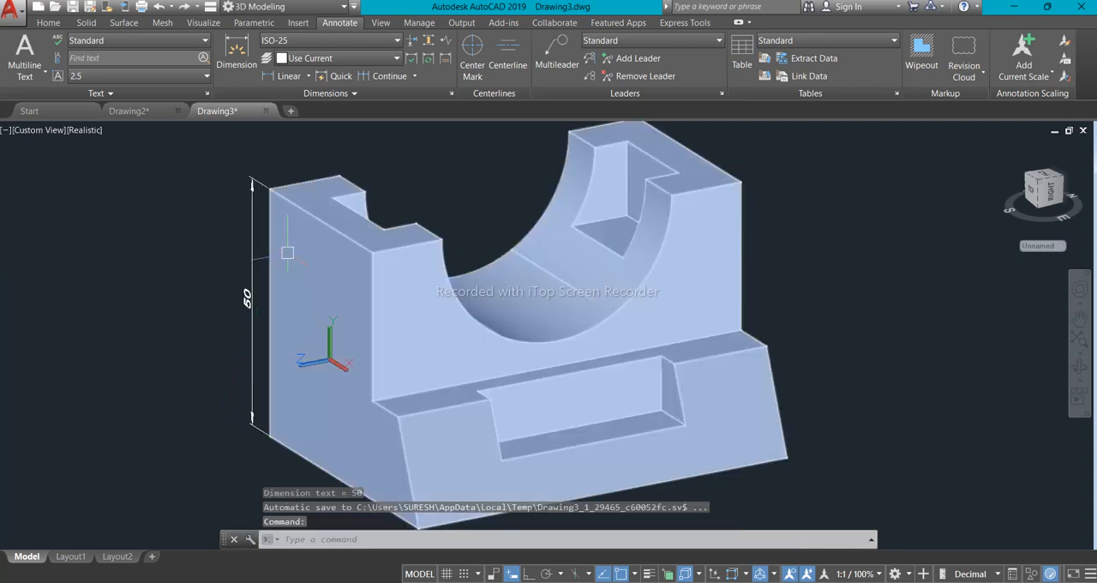
- Add a linear dimension for the block's depth along the side face's bottom edge, placed just below it
scroll(295, 399, "up", 3)
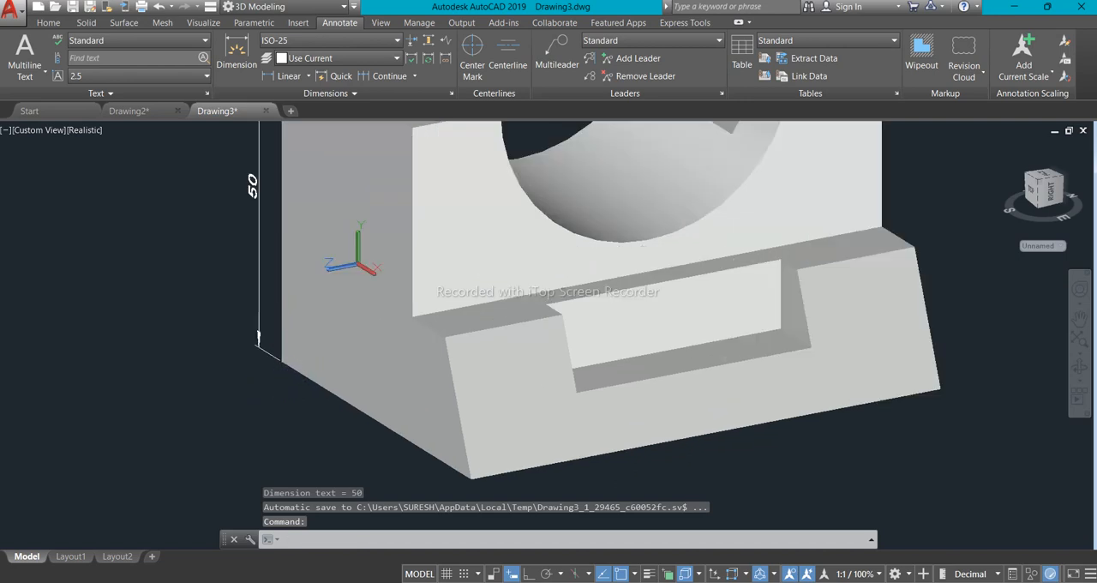
left_click(283, 75)
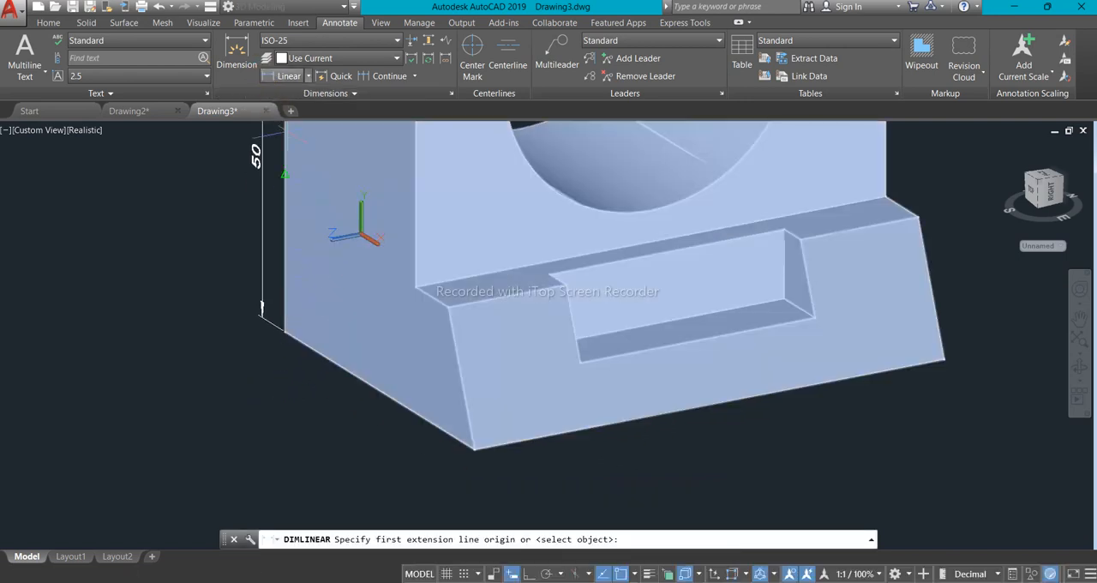
left_click(257, 313)
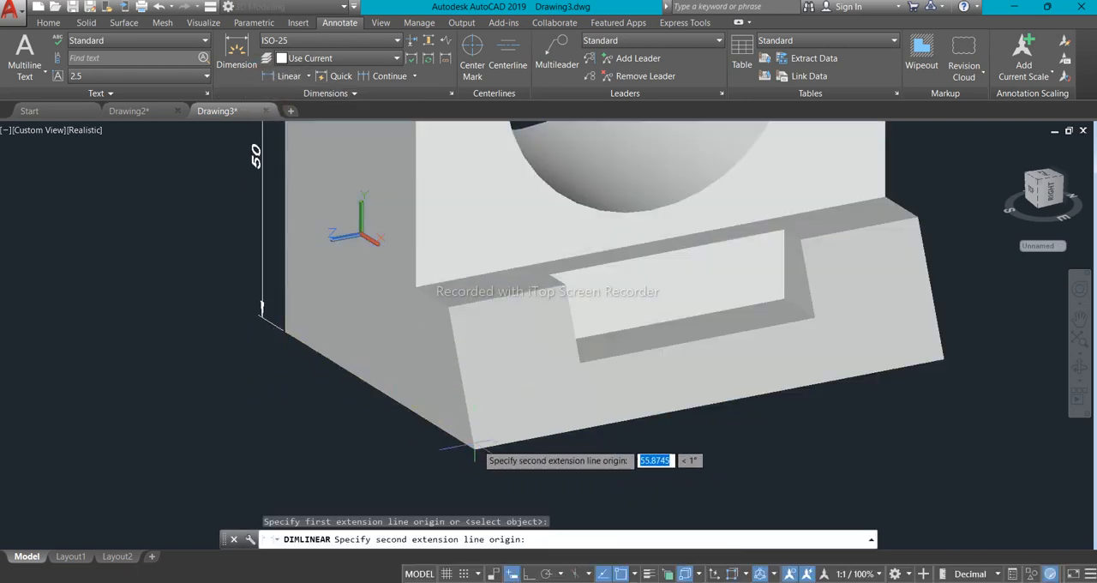
left_click(459, 448)
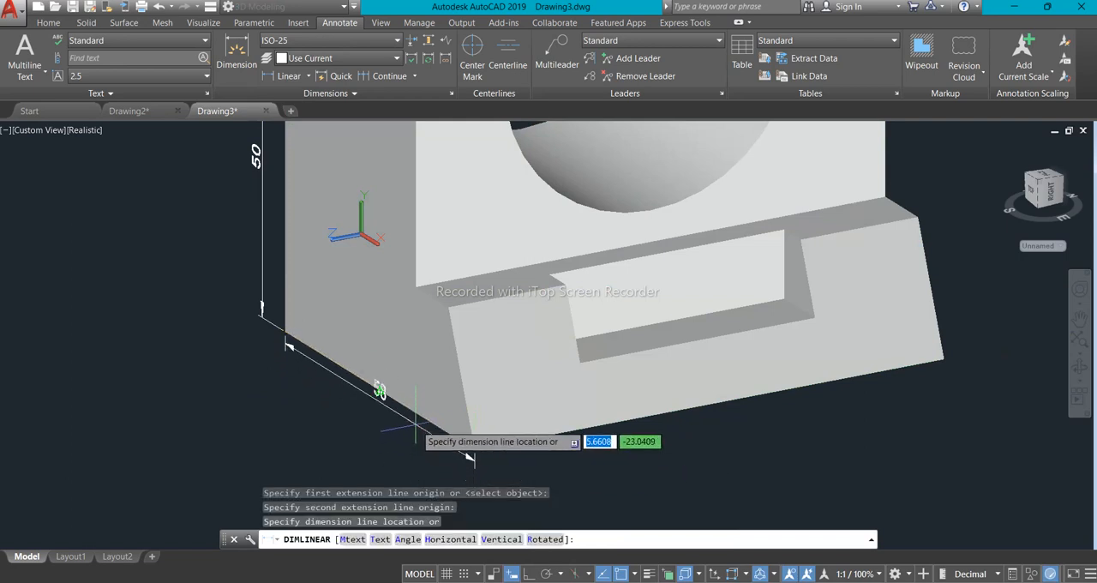
left_click(413, 439)
- Dimension the side face's front vertical edge from the block's top down to the ledge above the slope
scroll(447, 447, "down", 4)
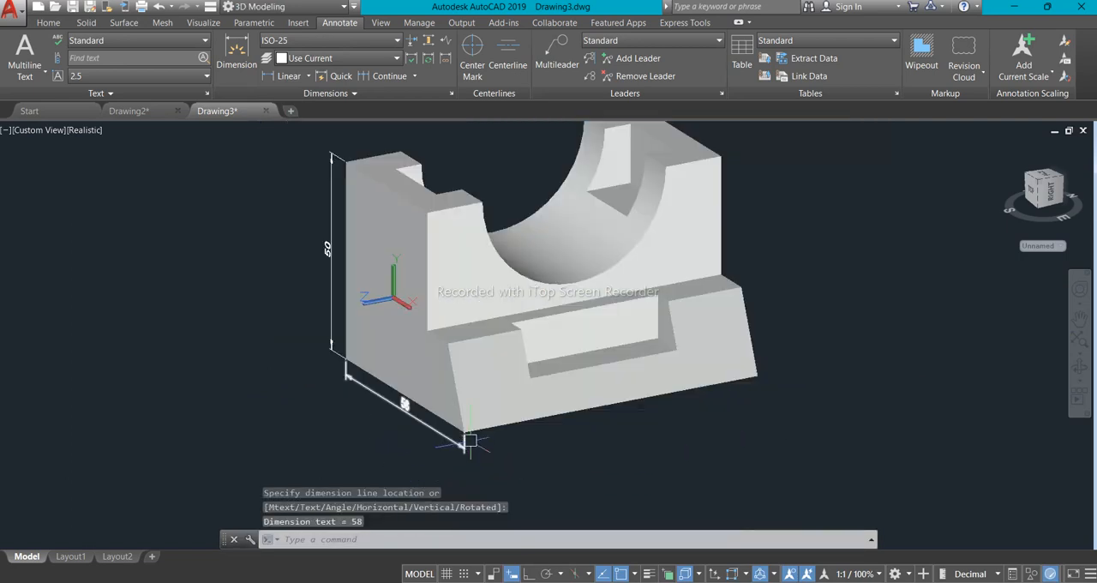
scroll(413, 278, "up", 3)
middle_click_drag(411, 285, 412, 314)
left_click(270, 75)
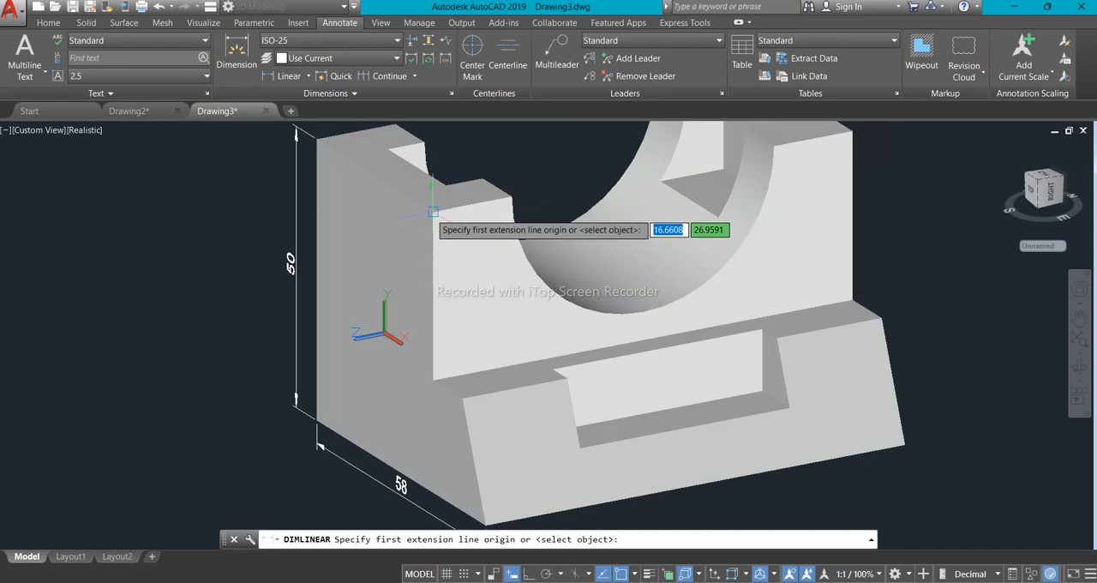
left_click(431, 211)
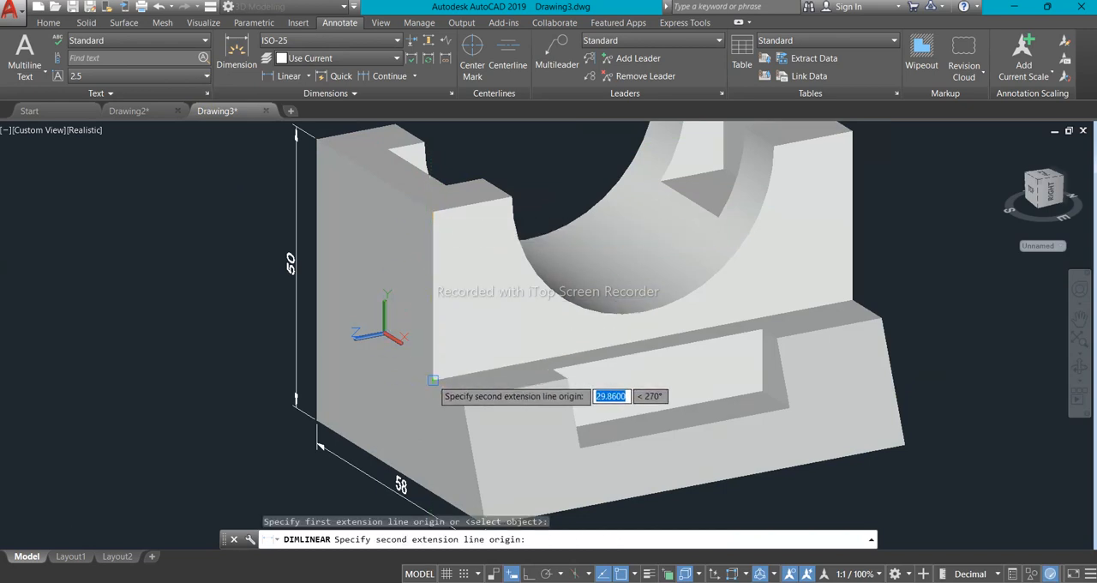
left_click(425, 370)
left_click(384, 343)
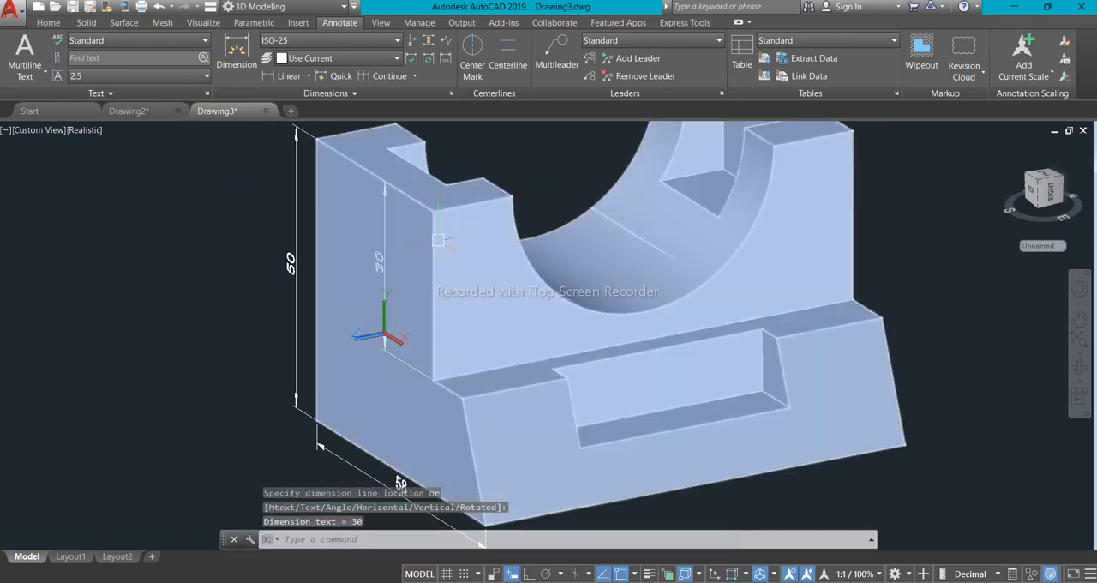
- Try to add a linear dimension along the side face's top edge
scroll(450, 326, "down", 4)
scroll(454, 308, "up", 2)
scroll(459, 296, "down", 2)
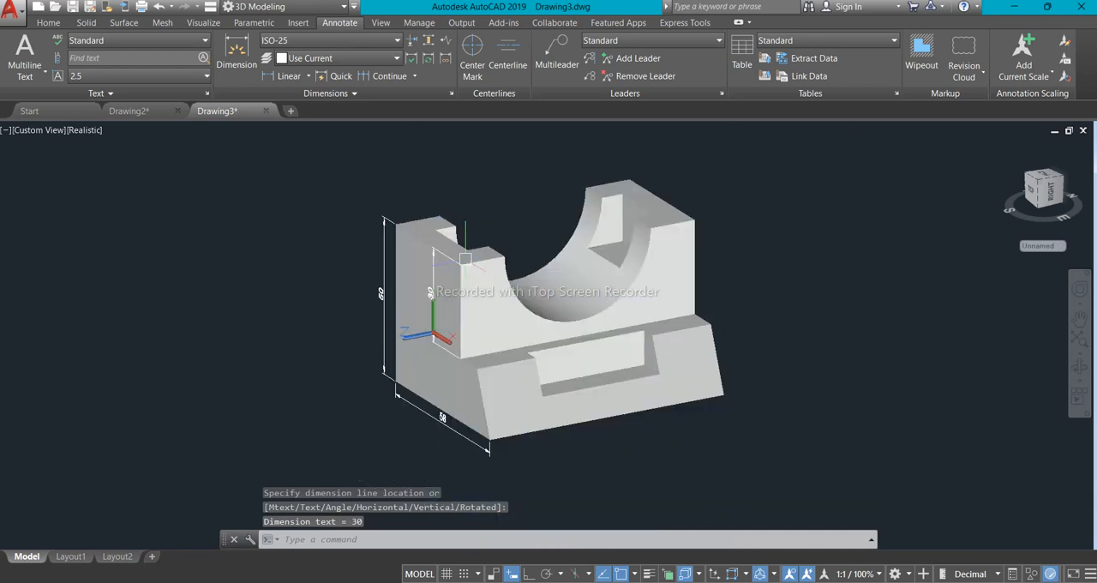
key("Return")
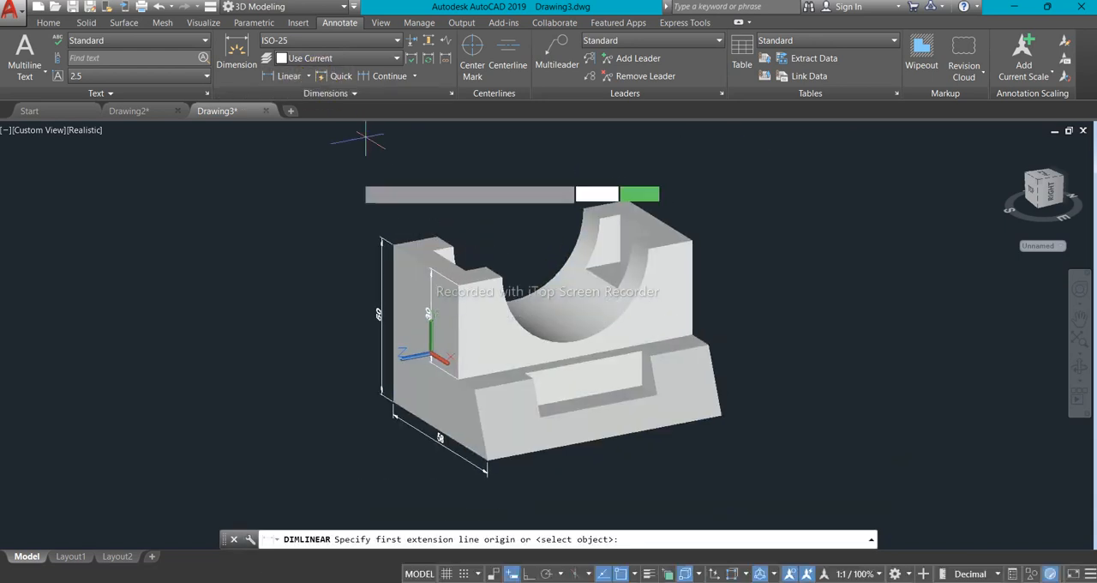
left_click(383, 243)
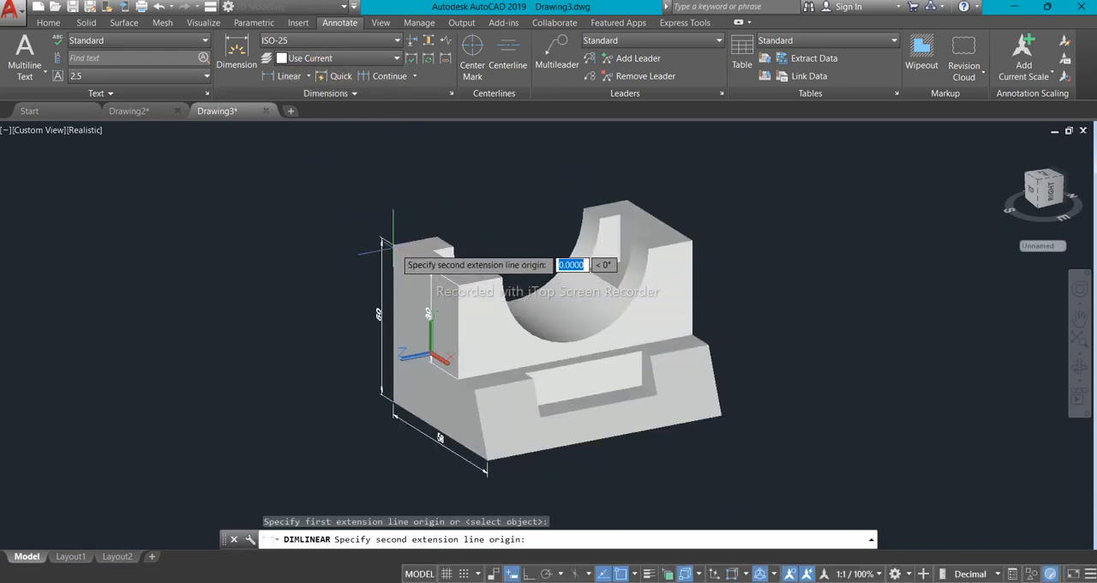
left_click(439, 258)
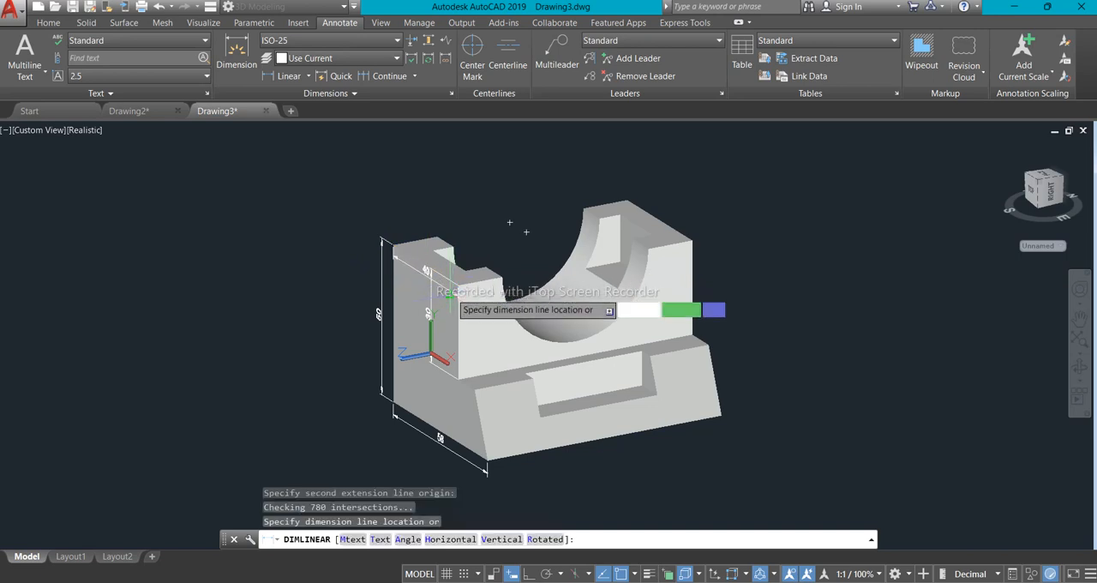
left_click(448, 297)
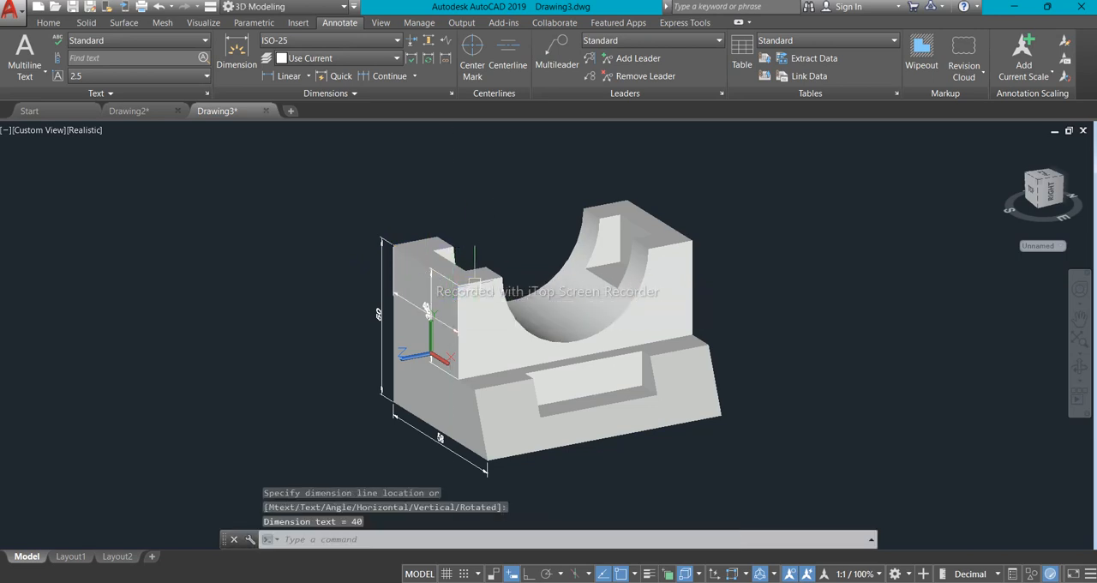
key("ctrl+z")
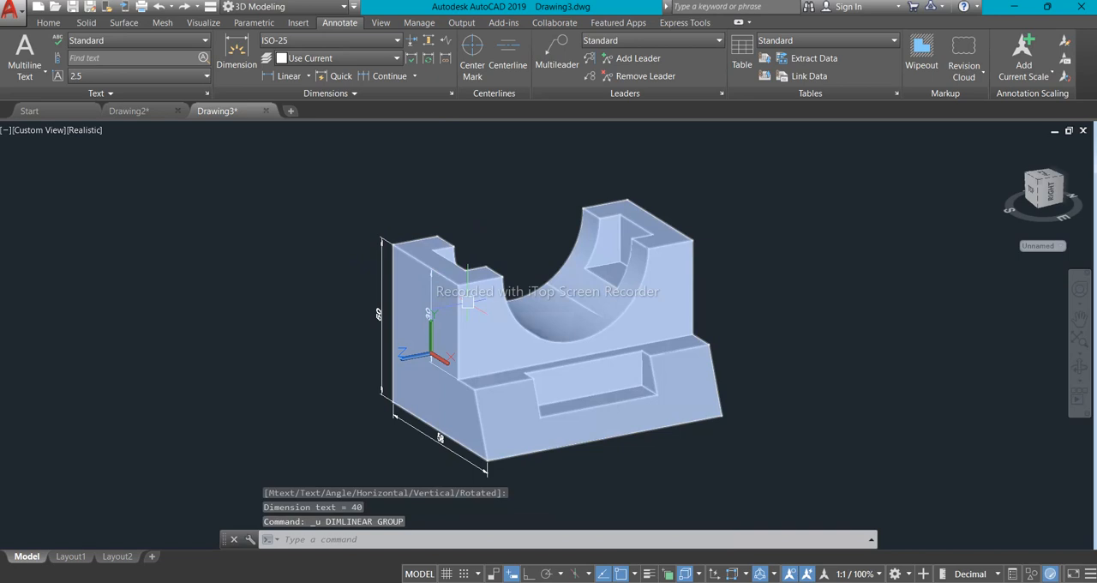
- Dimension the width of the ledge between the upright face and the sloped face's upper edge on the side face
scroll(618, 348, "up", 2)
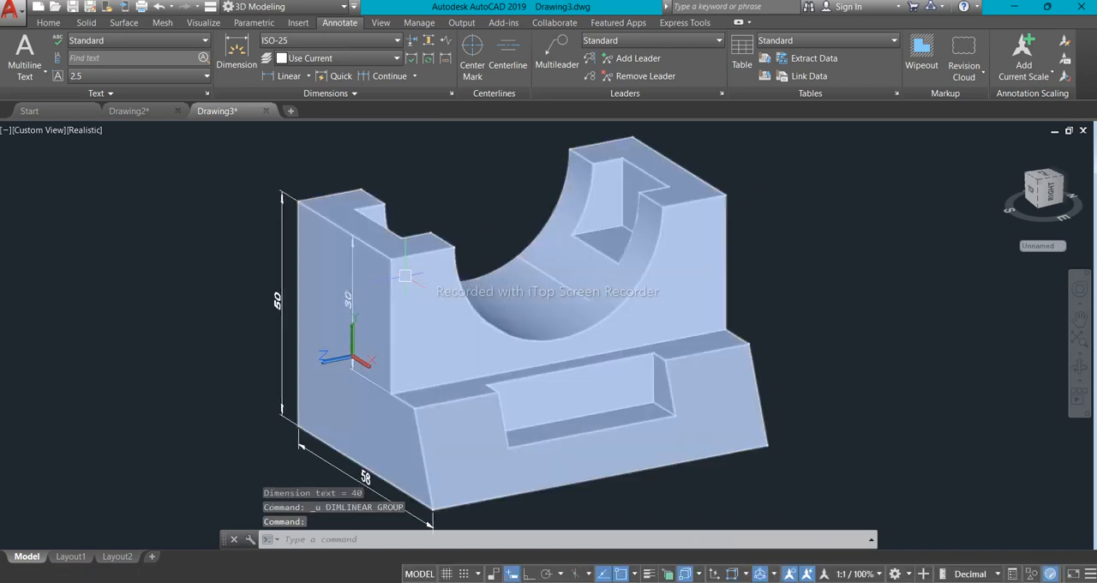
scroll(405, 276, "down", 3)
scroll(405, 276, "up", 2)
left_click(287, 80)
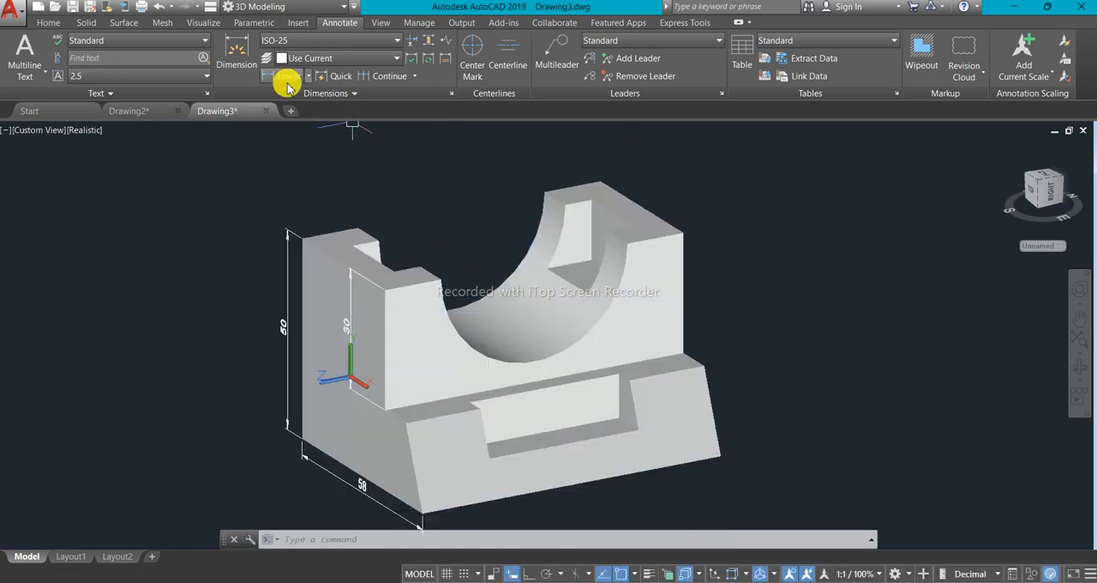
left_click(385, 411)
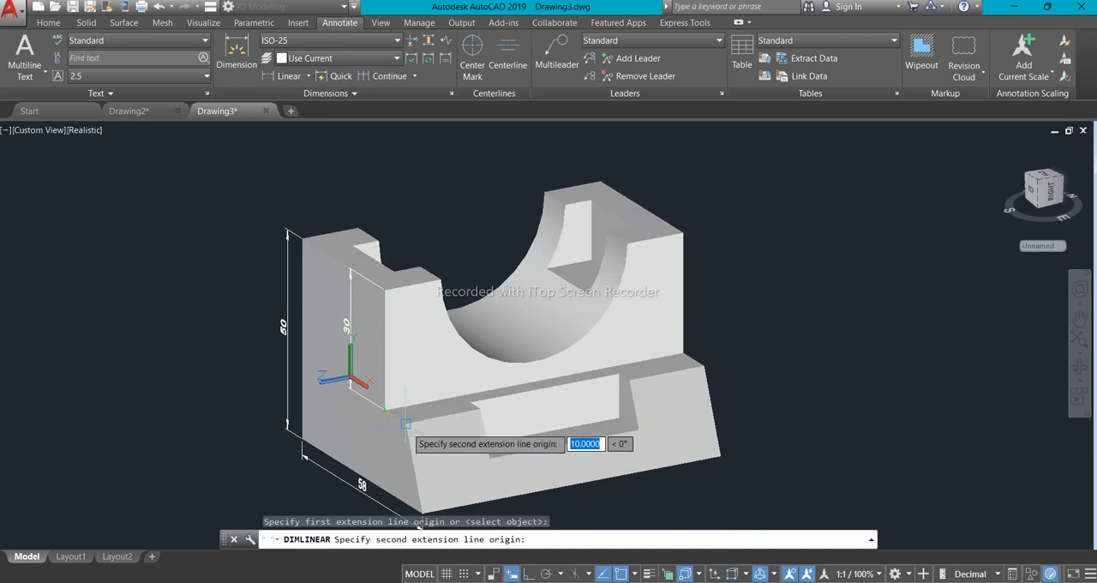
left_click(407, 423)
left_click(405, 441)
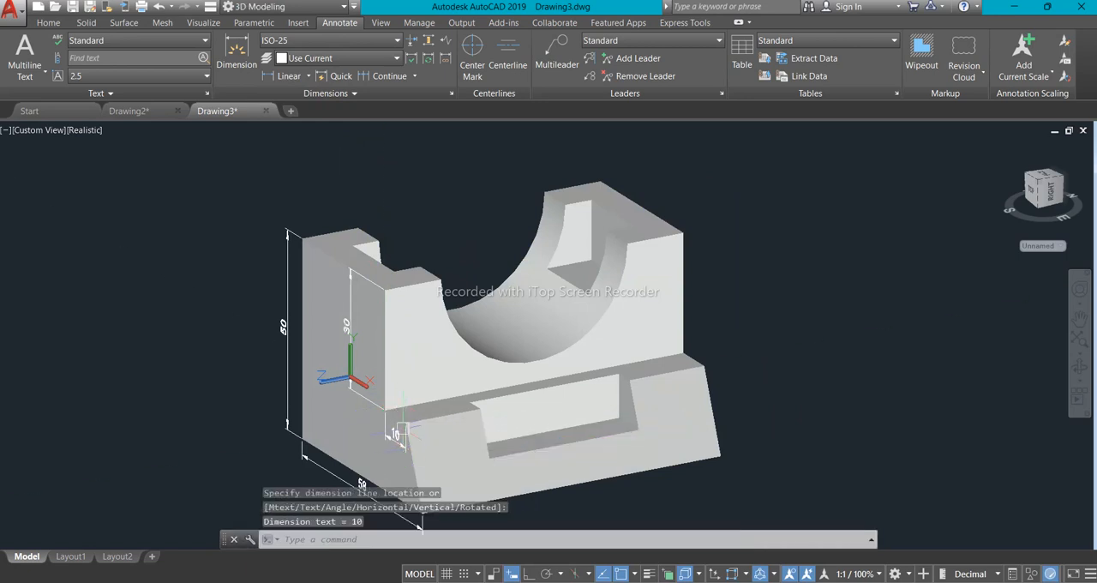
- Move the UCS from the side face and align it to the block's top face
scroll(442, 393, "up", 4)
scroll(442, 392, "down", 2)
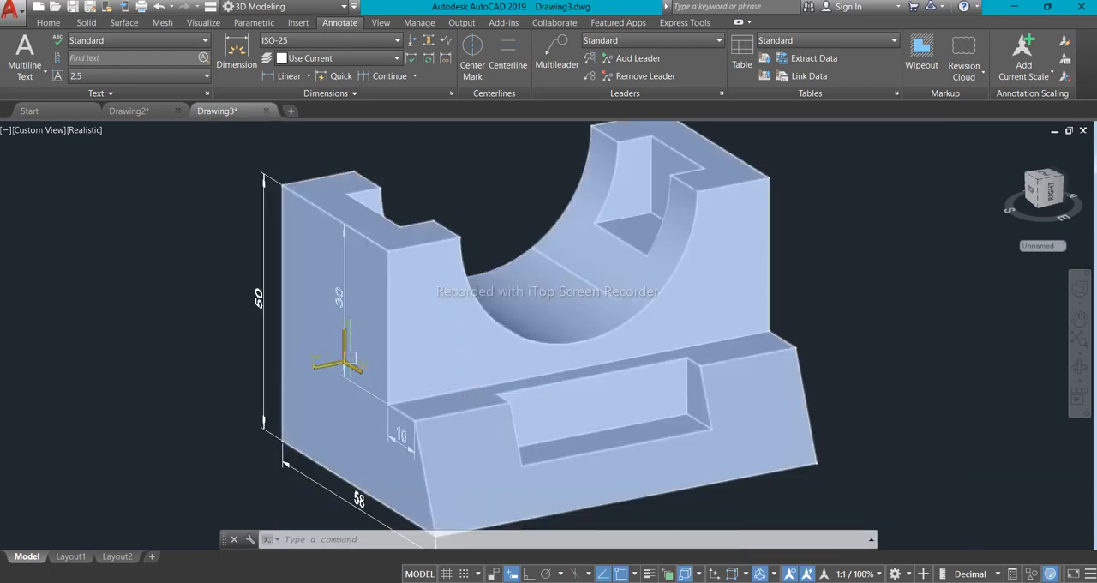
left_click(343, 367)
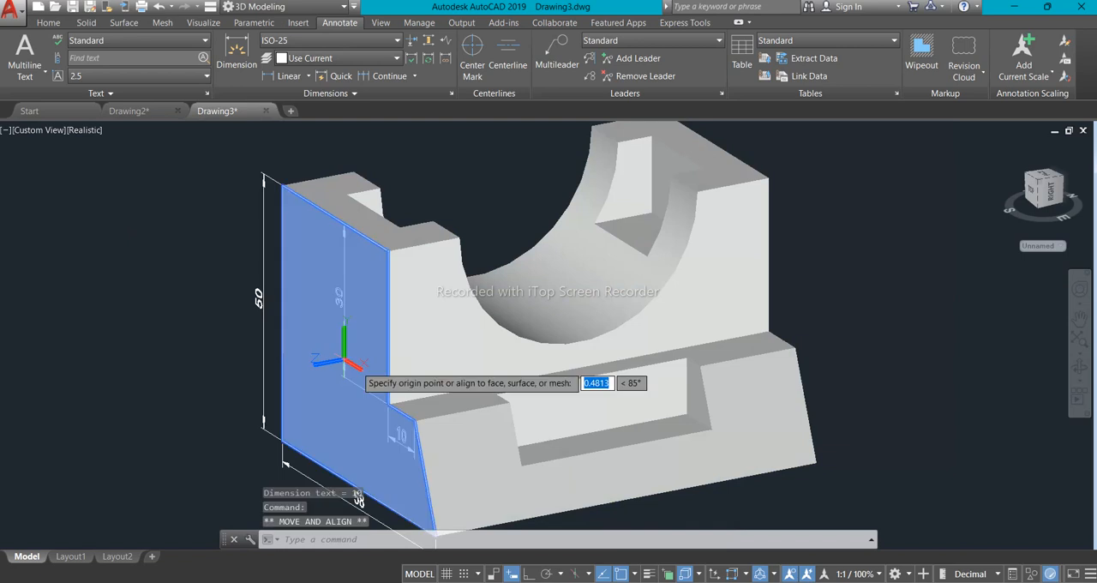
left_click(366, 212)
scroll(419, 314, "down", 3)
scroll(500, 251, "up", 2)
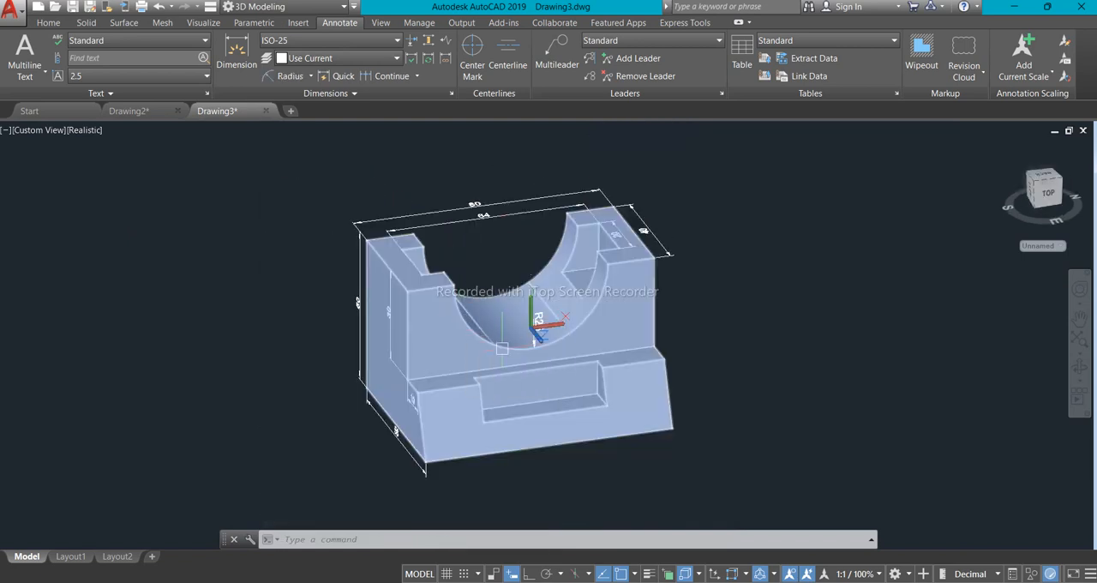
key("Escape")
- Examine the dimensioned block from several views, checking the dimensions of its cutout, top notches and sloped-base notch
scroll(526, 343, "down", 2)
scroll(526, 343, "up", 2)
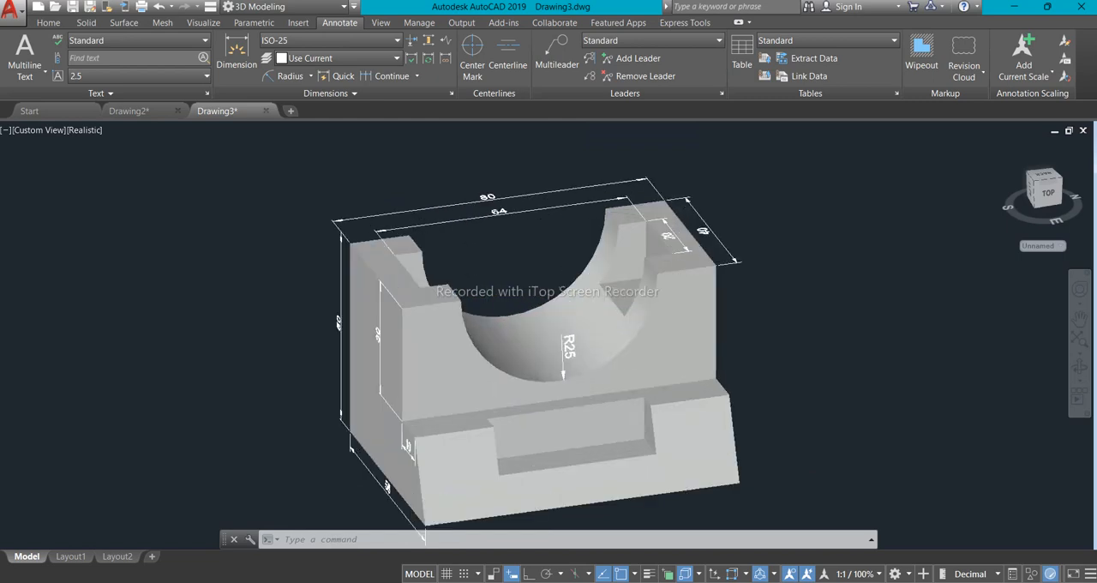
scroll(513, 356, "up", 2)
left_click(491, 304)
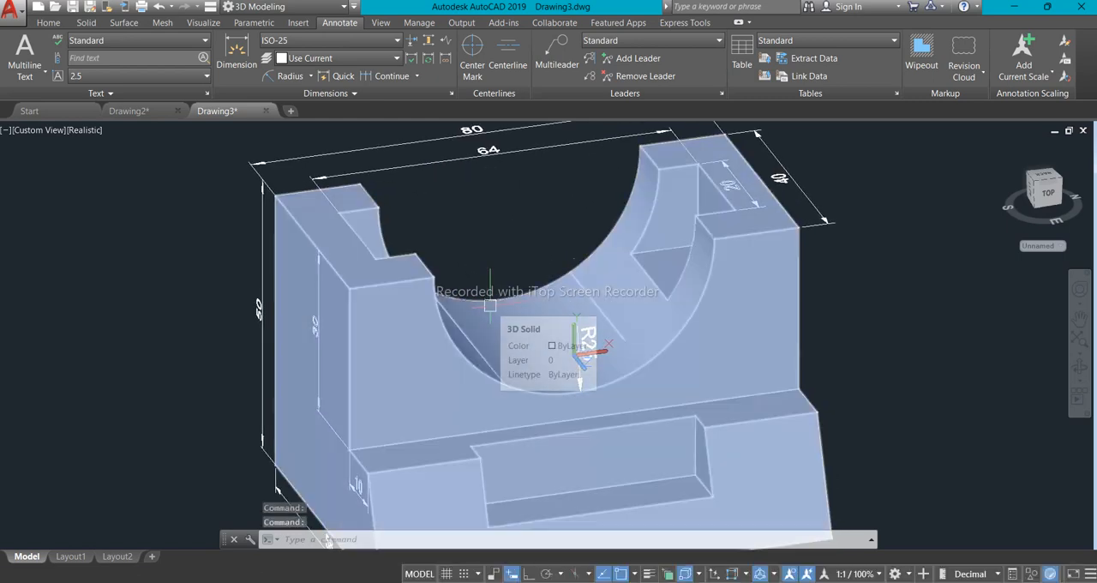
scroll(491, 305, "down", 4)
scroll(491, 305, "up", 2)
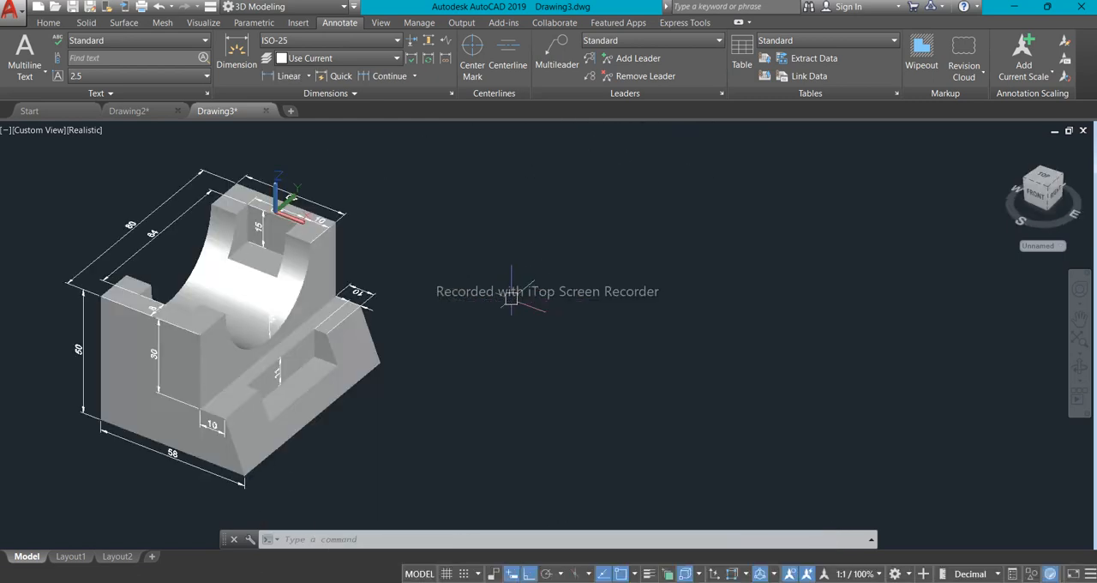
scroll(511, 291, "down", 2)
scroll(325, 283, "up", 3)
middle_click_drag(360, 284, 268, 283)
scroll(300, 270, "down", 5)
scroll(302, 271, "up", 4)
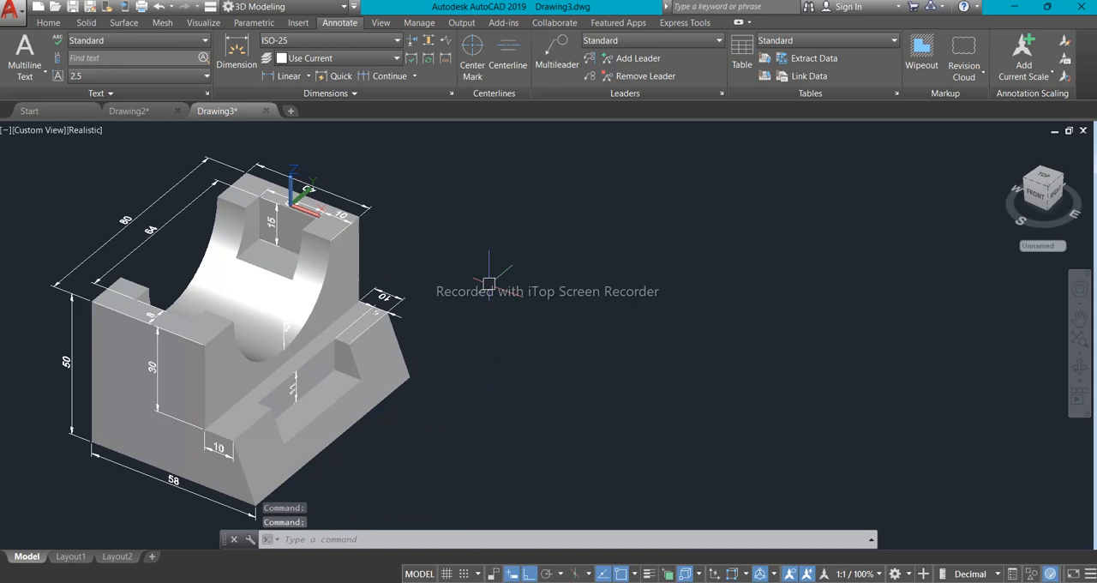